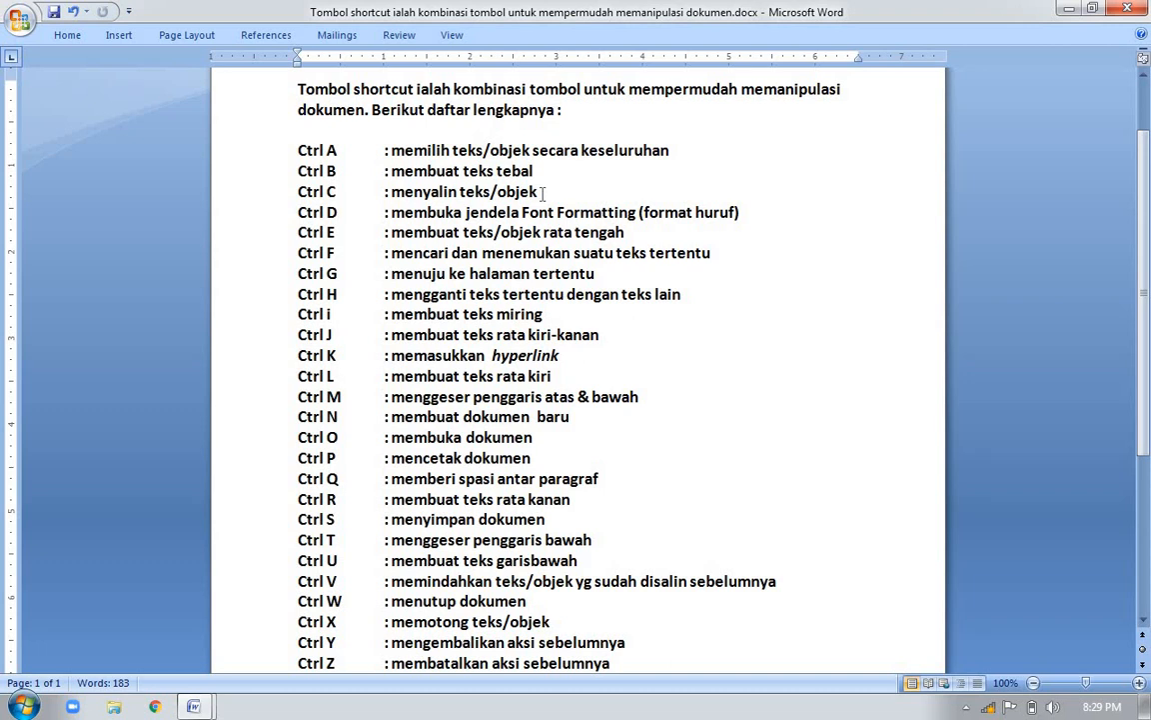
Switch to data mentah kursus.doc and change the font color of the whole text to the darkest gray in the white theme column
{"action": "left_click", "coordinate": [343, 148]}
{"action": "key", "text": "alt+Tab"}
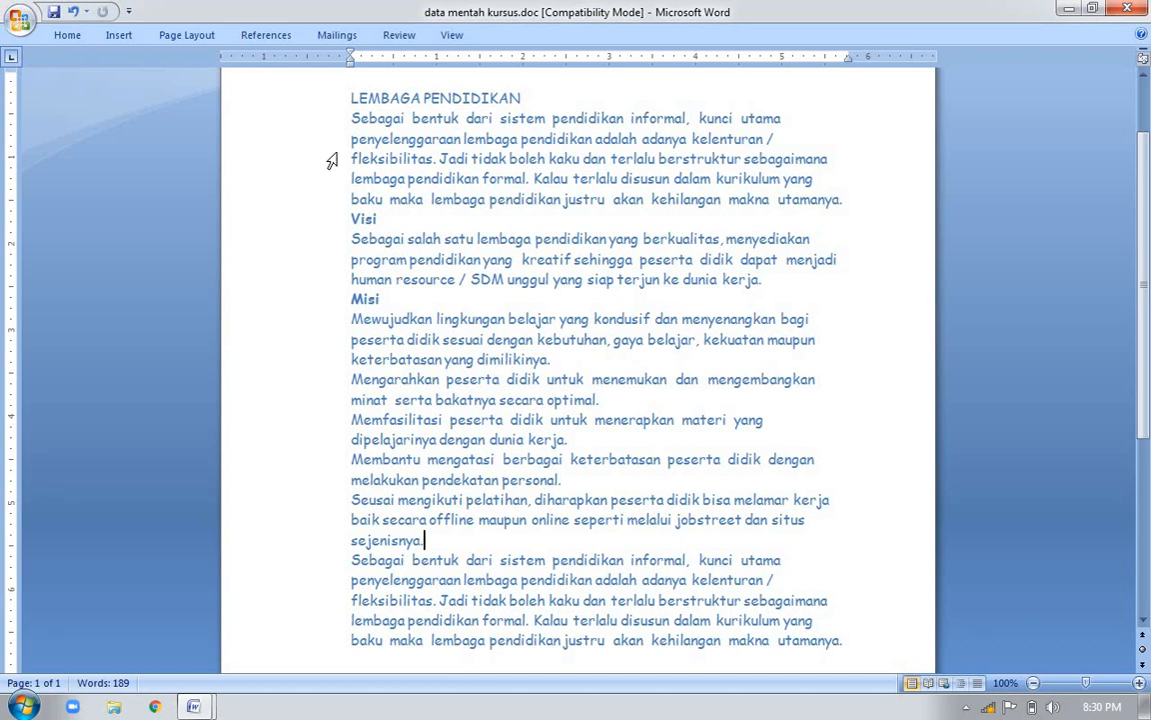
{"action": "key", "text": "ctrl+a"}
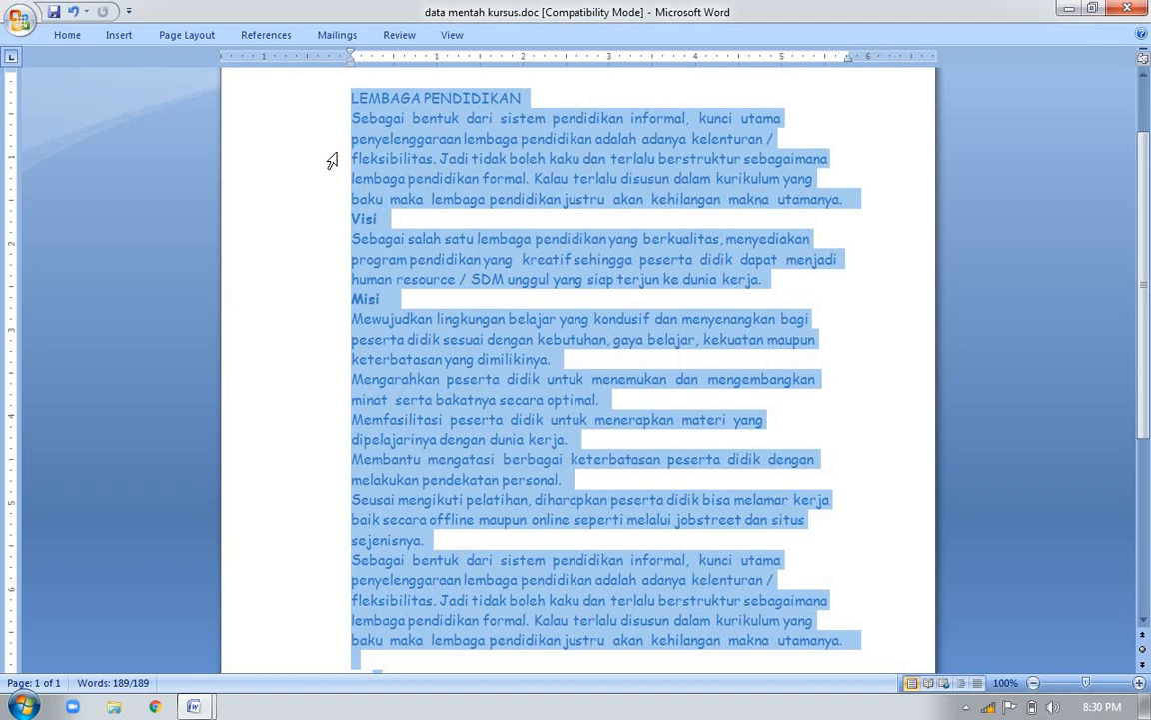
{"action": "left_click", "coordinate": [66, 34]}
{"action": "left_click", "coordinate": [369, 92]}
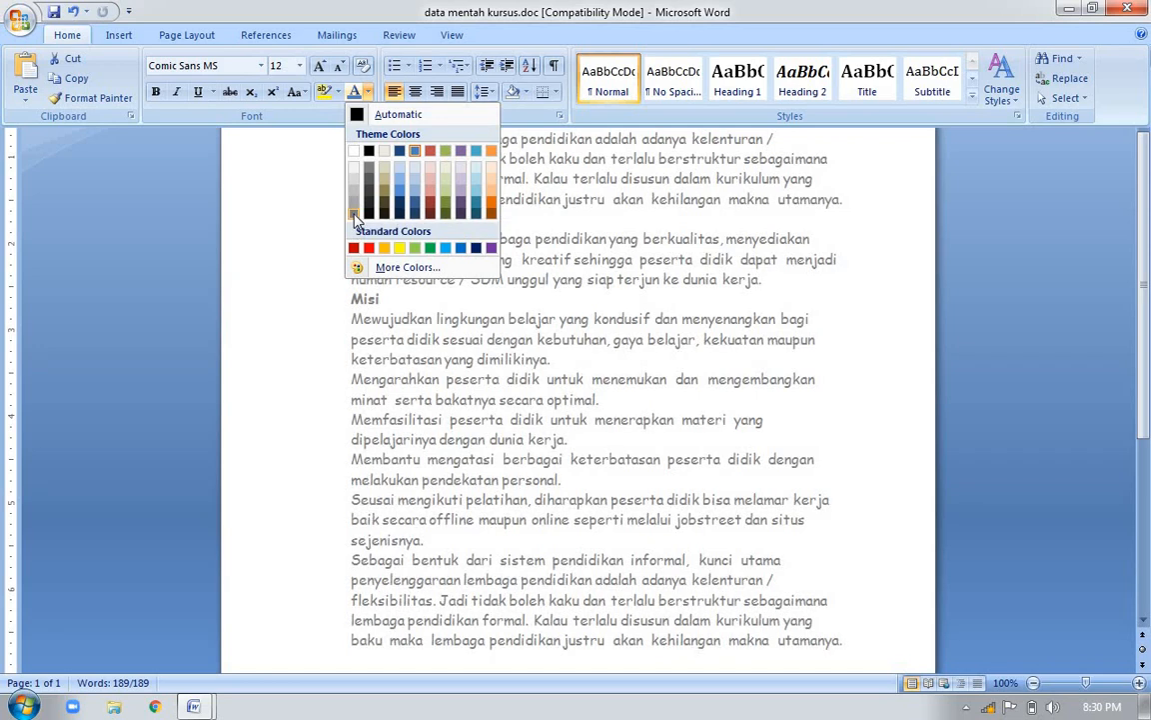
{"action": "left_click", "coordinate": [357, 207]}
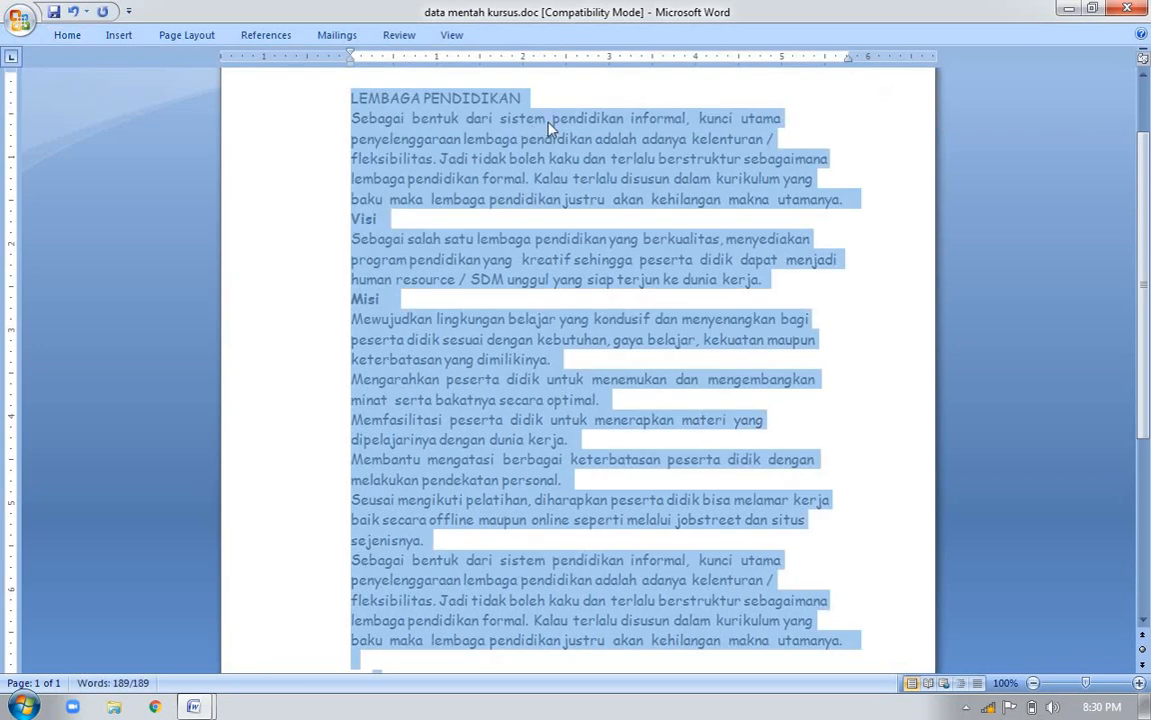
{"action": "left_click", "coordinate": [579, 97]}
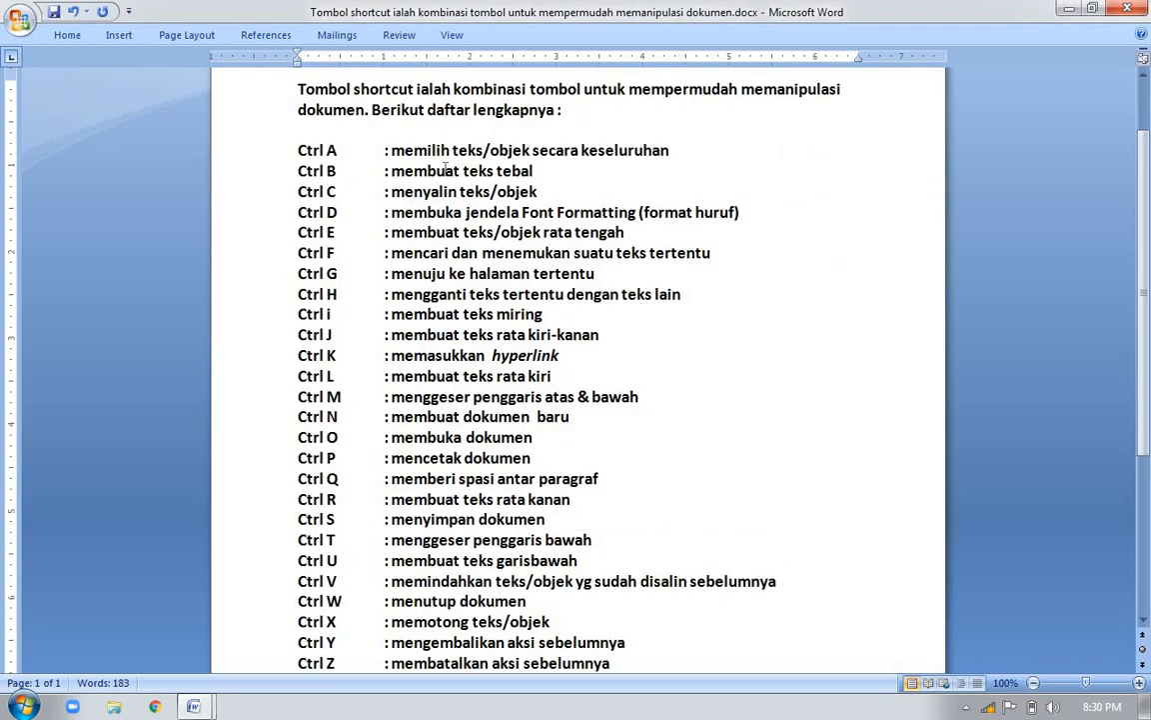
Make the title line LEMBAGA PENDIDIKAN bold
{"action": "left_click", "coordinate": [343, 171]}
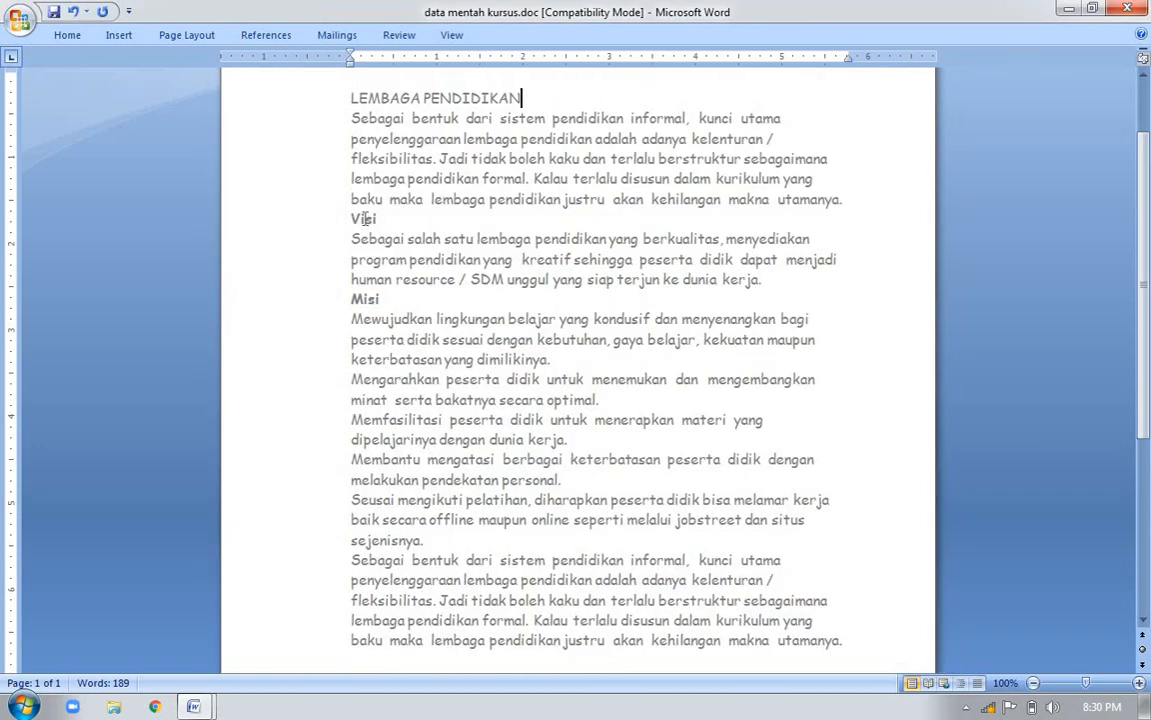
{"action": "double_click", "coordinate": [366, 218]}
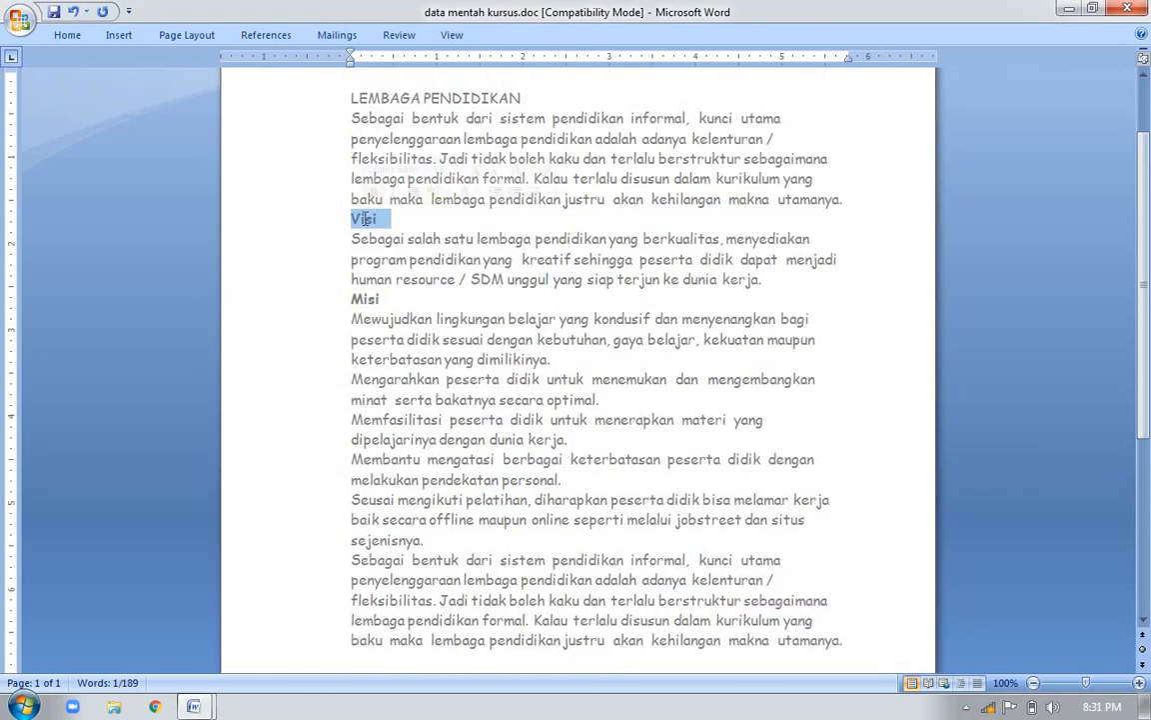
{"action": "left_click", "coordinate": [520, 97]}
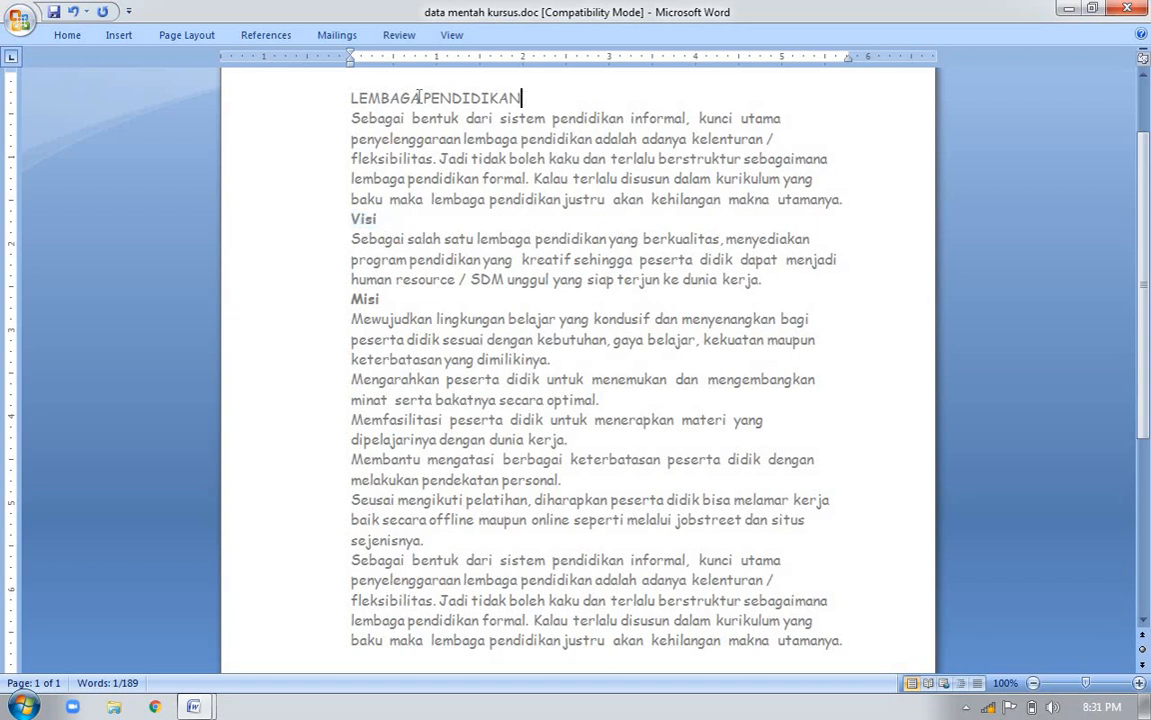
{"action": "left_click", "coordinate": [317, 95]}
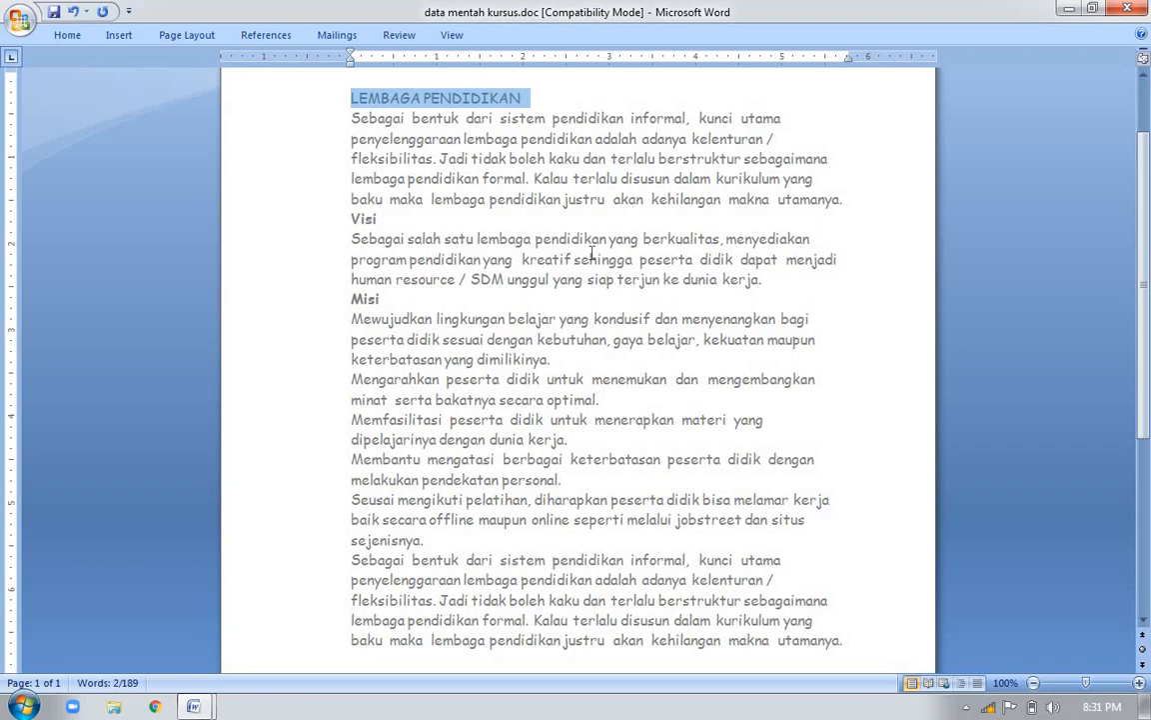
{"action": "key", "text": "ctrl+b"}
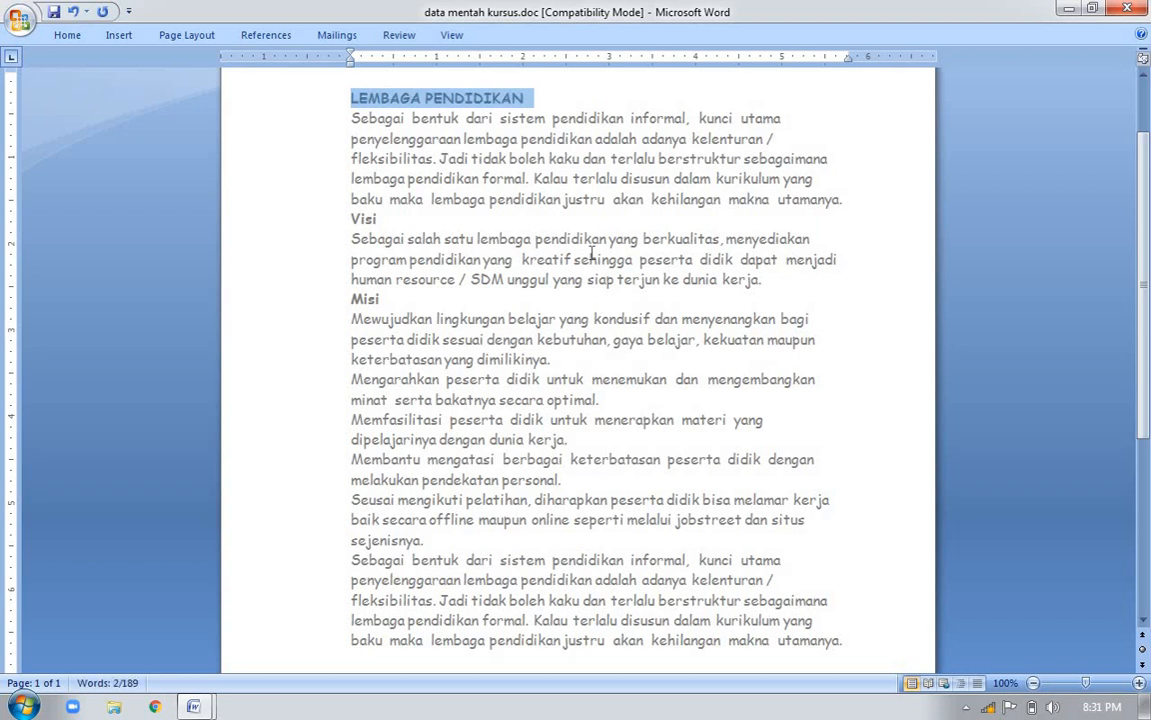
{"action": "left_click", "coordinate": [605, 228]}
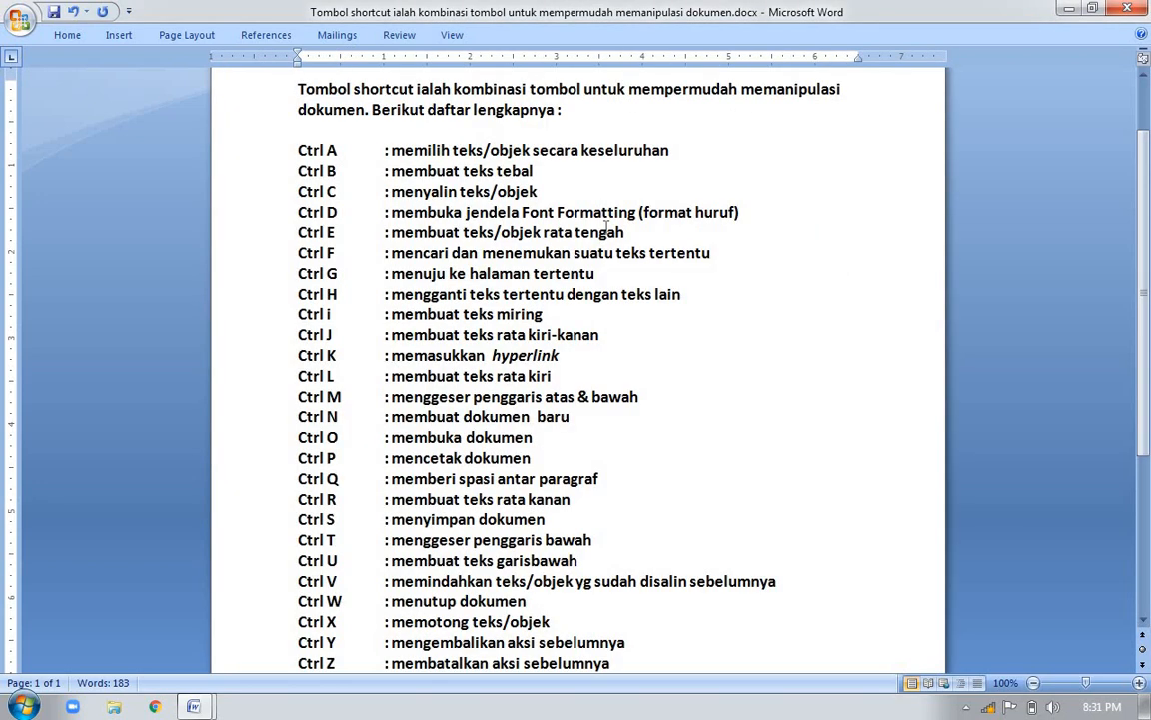
Copy the paragraph directly below the LEMBAGA PENDIDIKAN title and place the cursor at the end of the last paragraph
{"action": "left_click", "coordinate": [354, 189]}
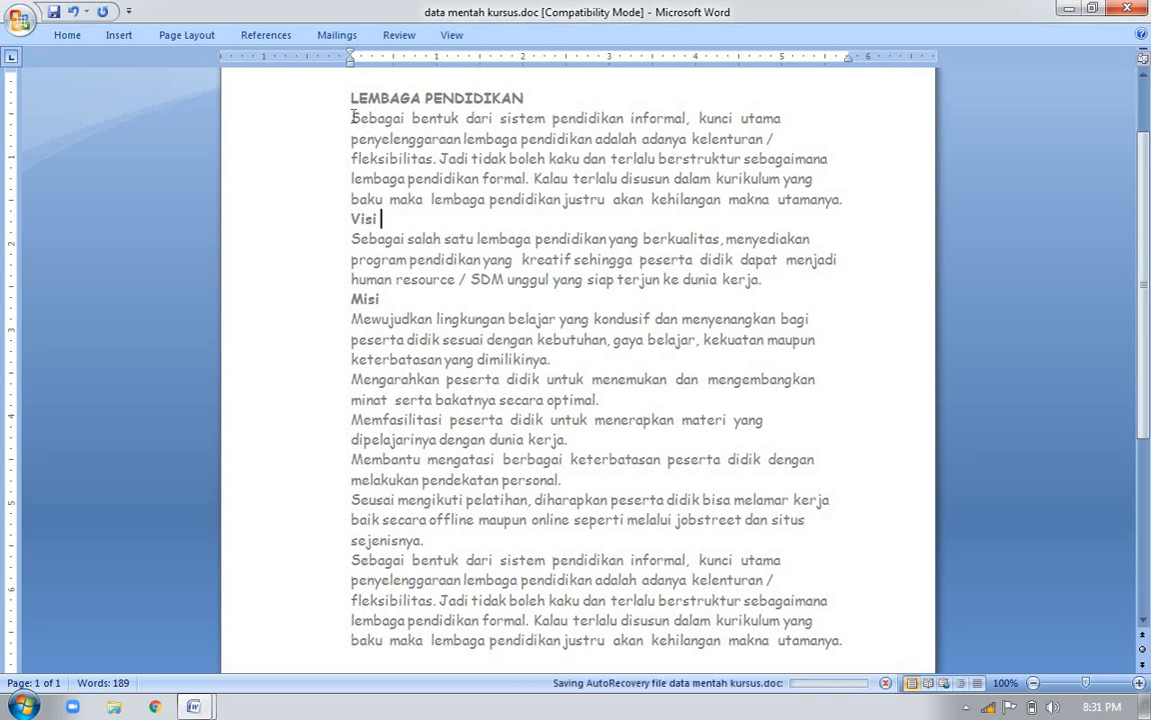
{"action": "left_click_drag", "start_coordinate": [352, 118], "coordinate": [846, 200]}
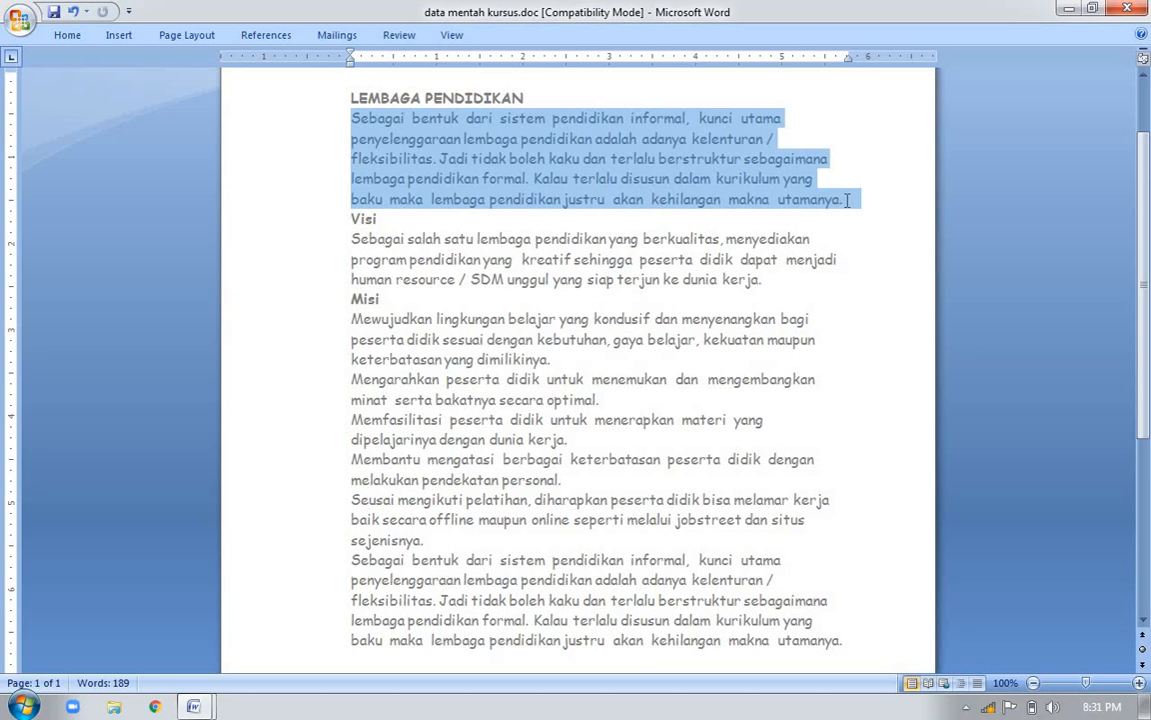
{"action": "left_click_drag", "start_coordinate": [848, 200], "coordinate": [848, 206]}
{"action": "key", "text": "ctrl+c"}
{"action": "left_click", "coordinate": [851, 642]}
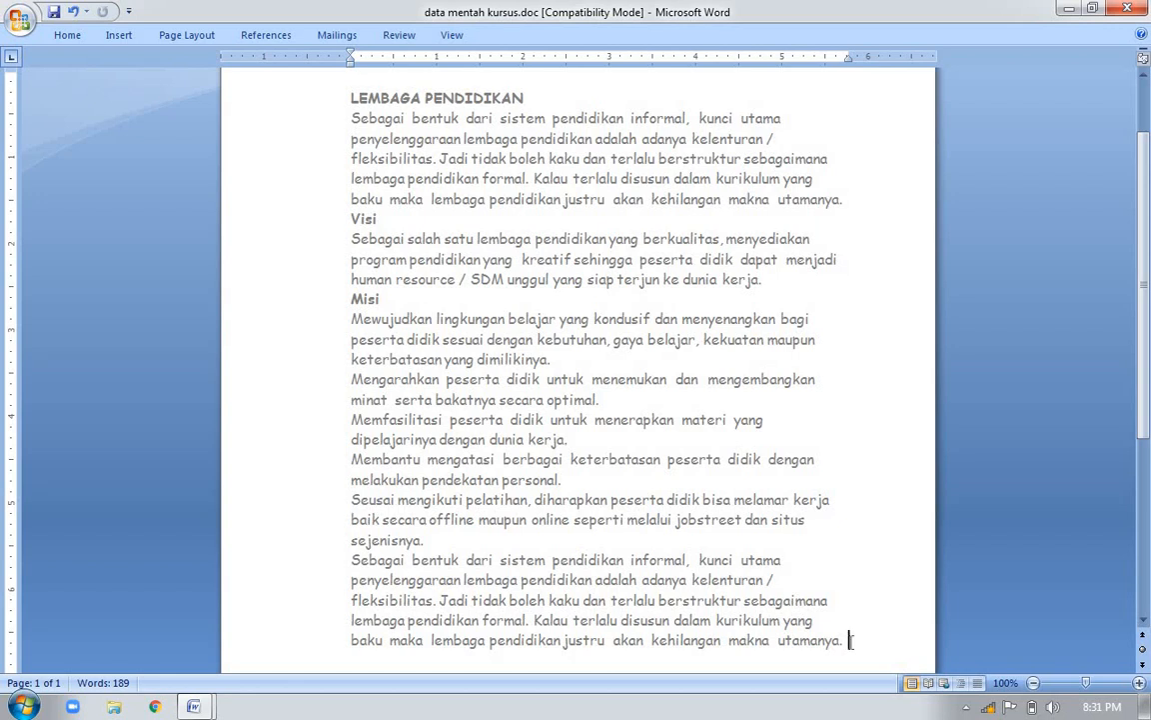
Review the Ctrl V and Ctrl C entries in the shortcut list document, and return to data mentah kursus.doc
{"action": "key", "text": "alt+Tab"}
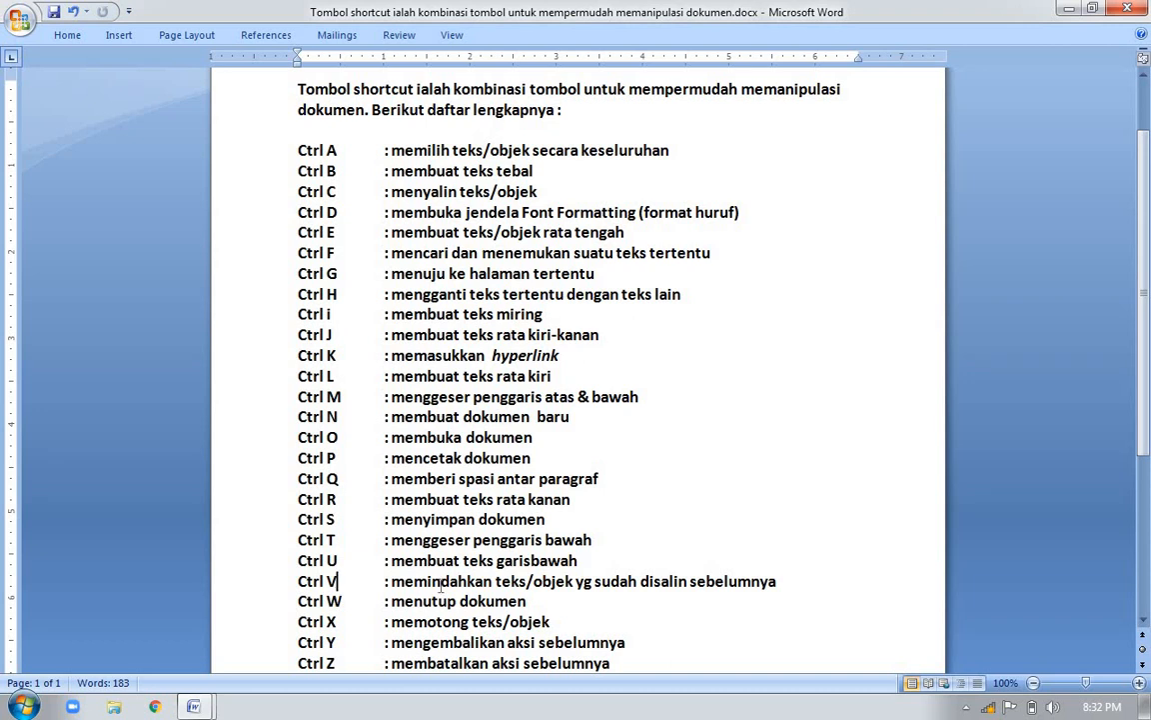
{"action": "left_click", "coordinate": [637, 581]}
{"action": "key", "text": "End"}
{"action": "left_click", "coordinate": [358, 191]}
{"action": "left_click", "coordinate": [348, 584]}
{"action": "key", "text": "alt+Tab"}
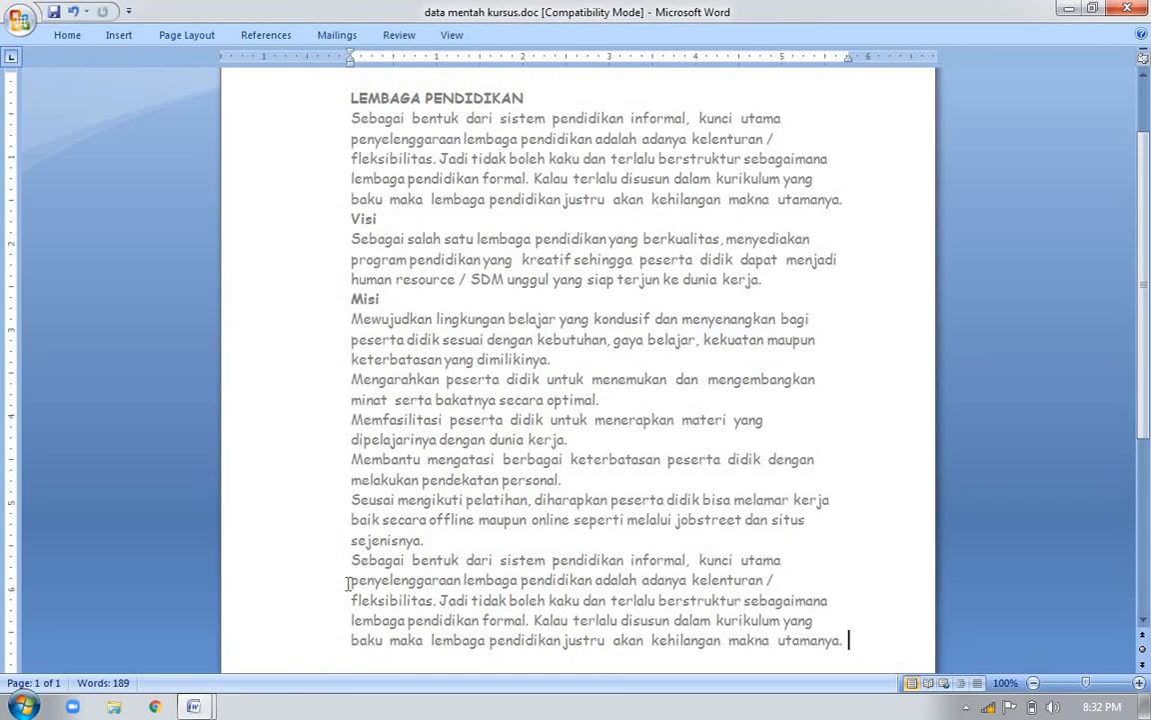
Delete the last paragraph of the document and paste the copied introductory paragraph in its place
{"action": "key", "text": "Return"}
{"action": "left_click", "coordinate": [350, 561]}
{"action": "left_click", "coordinate": [358, 652]}
{"action": "left_click_drag", "start_coordinate": [351, 561], "coordinate": [861, 650]}
{"action": "key", "text": "Delete"}
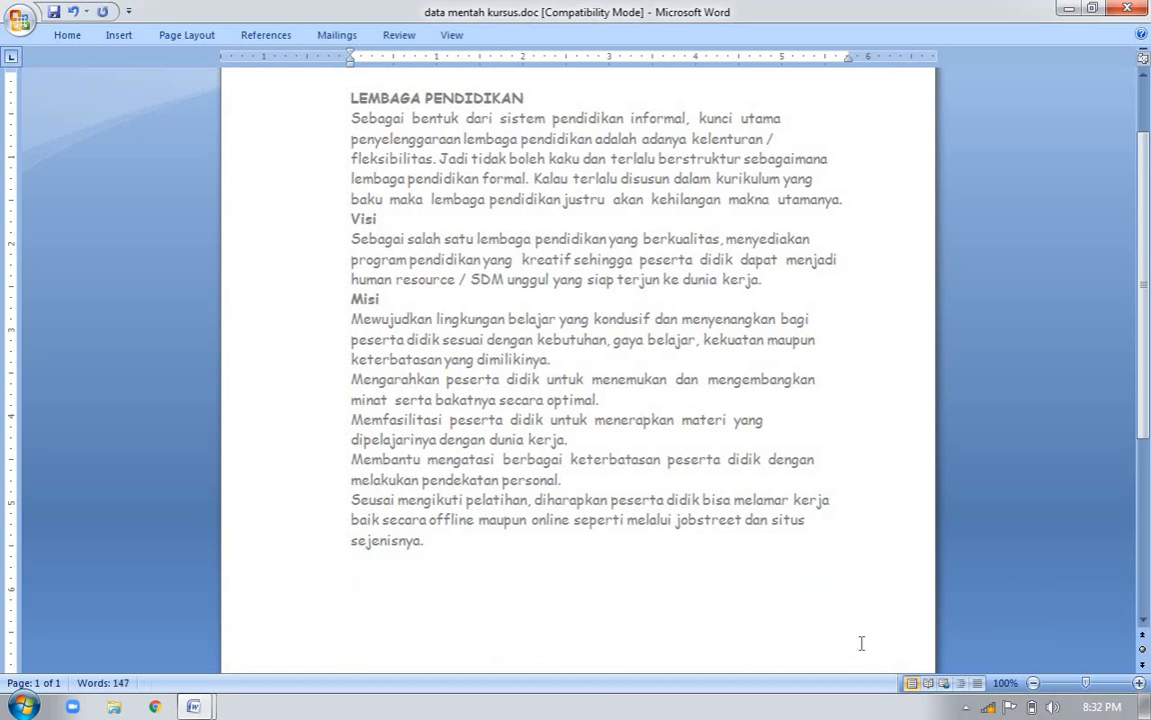
{"action": "key", "text": "ctrl+v"}
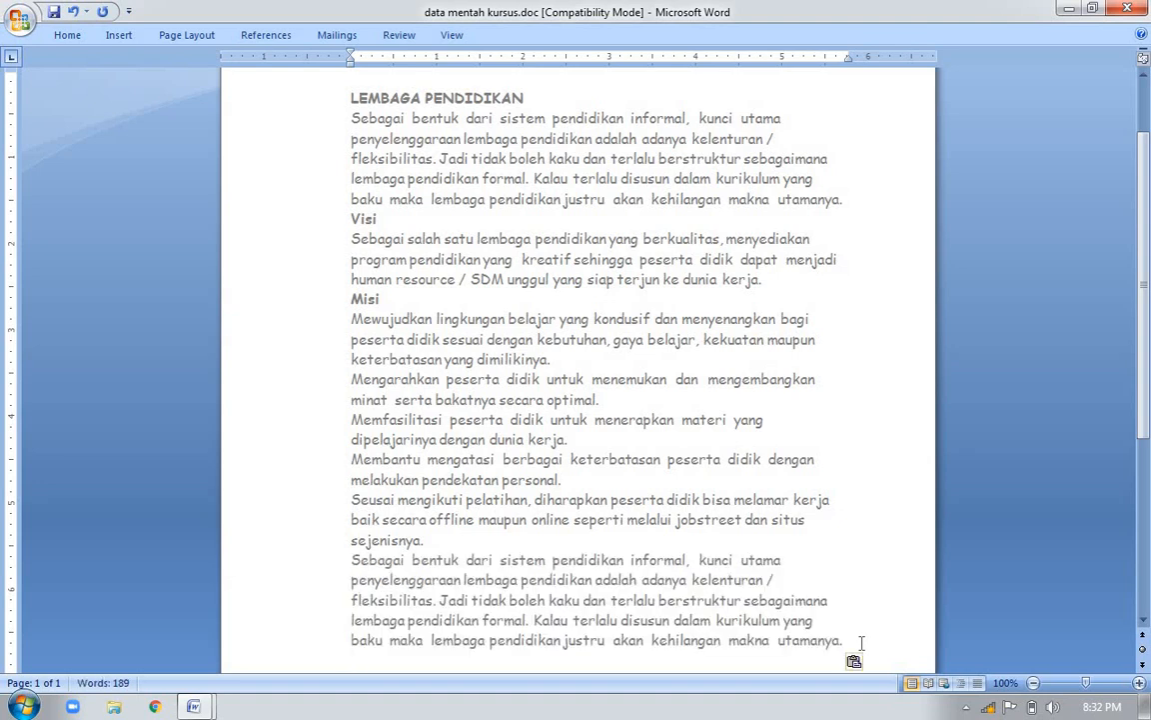
{"action": "left_click", "coordinate": [354, 558]}
{"action": "left_click", "coordinate": [353, 118]}
{"action": "left_click", "coordinate": [352, 559]}
Select the whole text of data mentah kursus.doc and choose Arial as its font in the Font dialog
{"action": "key", "text": "alt+Tab"}
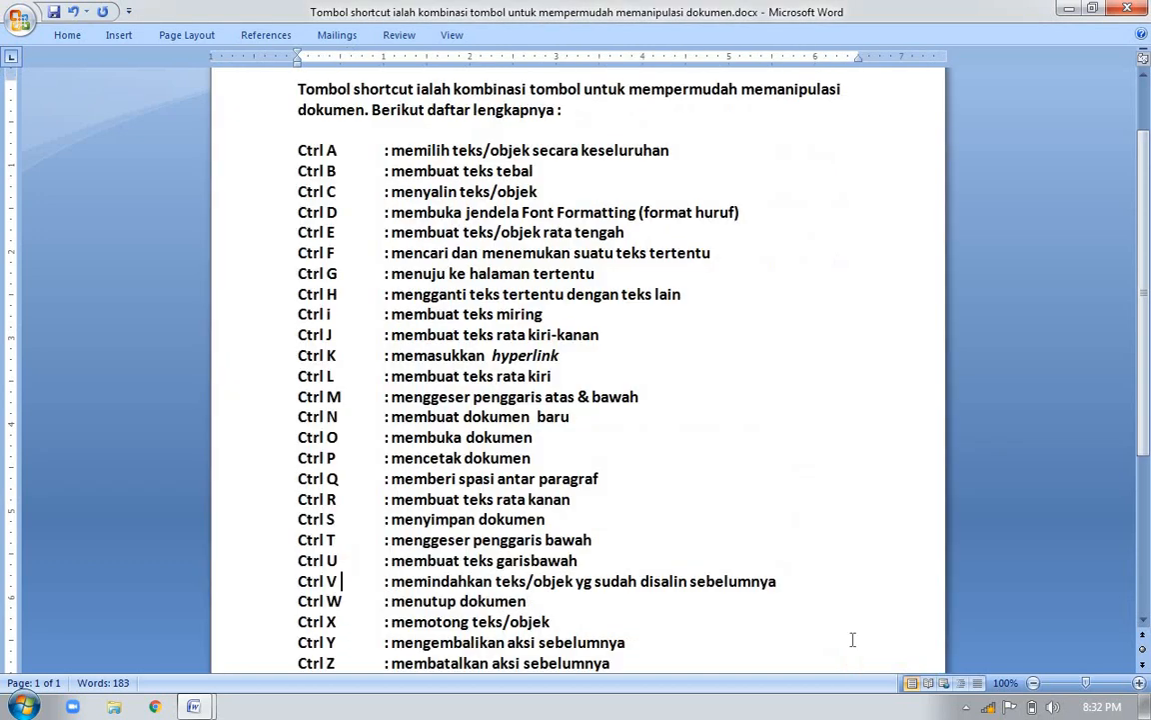
{"action": "left_click", "coordinate": [348, 213]}
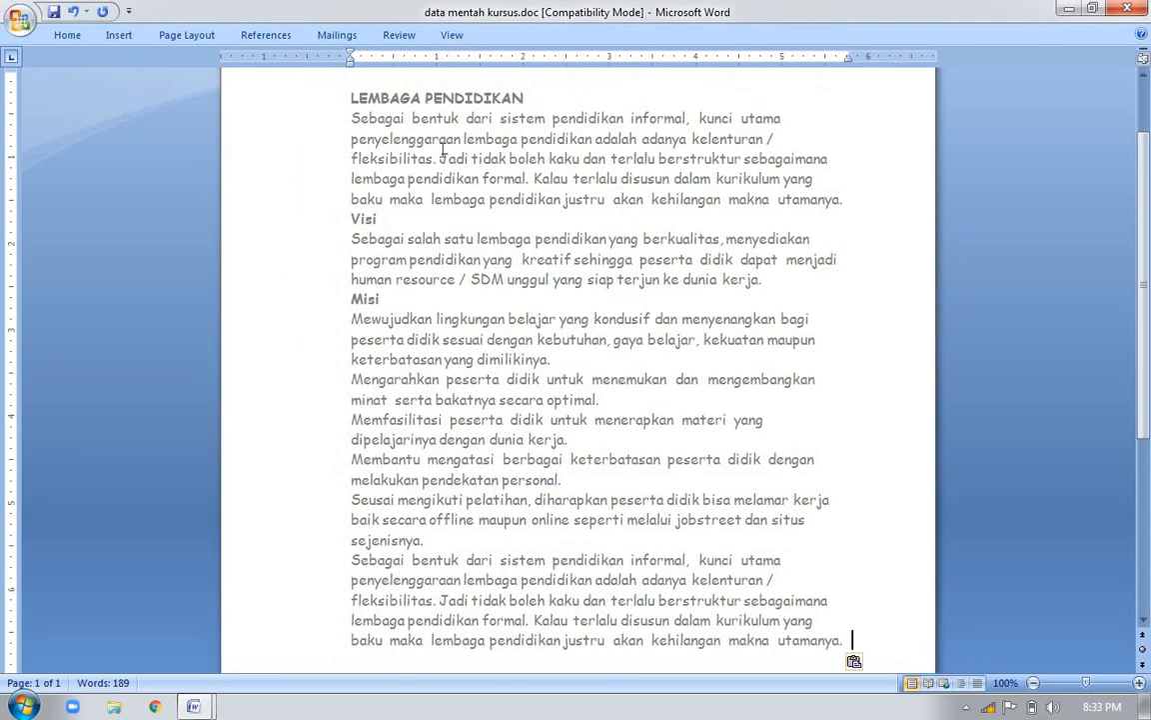
{"action": "left_click", "coordinate": [440, 156]}
{"action": "left_click", "coordinate": [550, 104]}
{"action": "key", "text": "ctrl+a"}
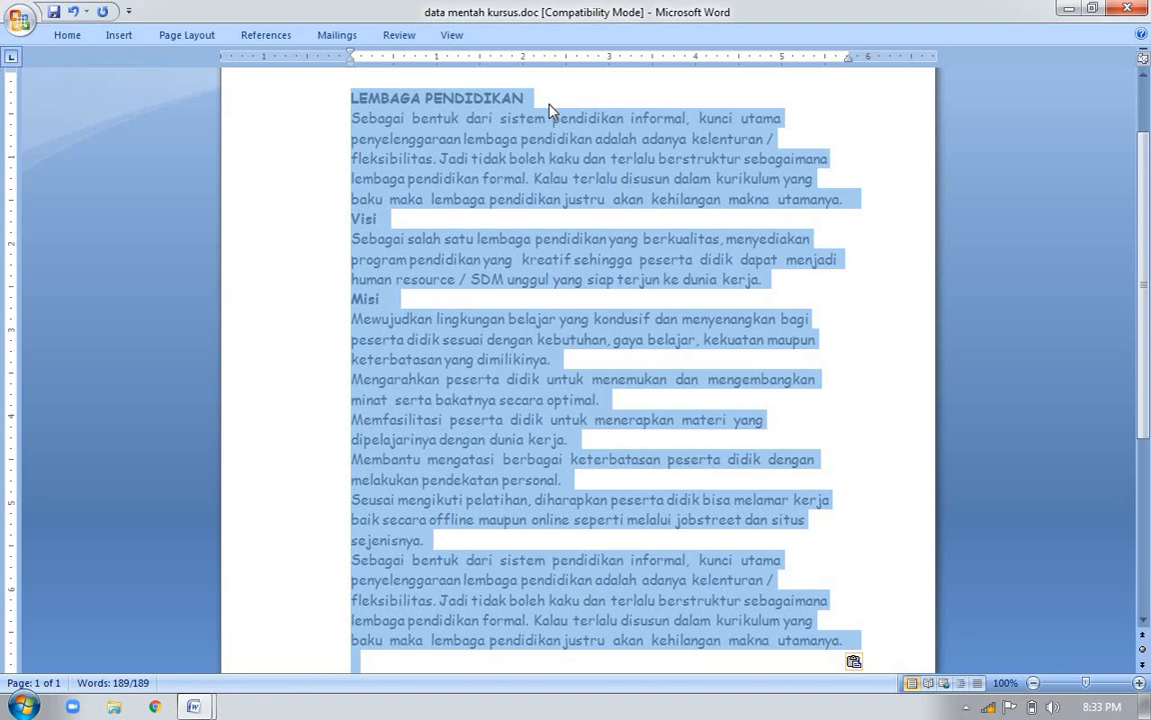
{"action": "key", "text": "ctrl+d"}
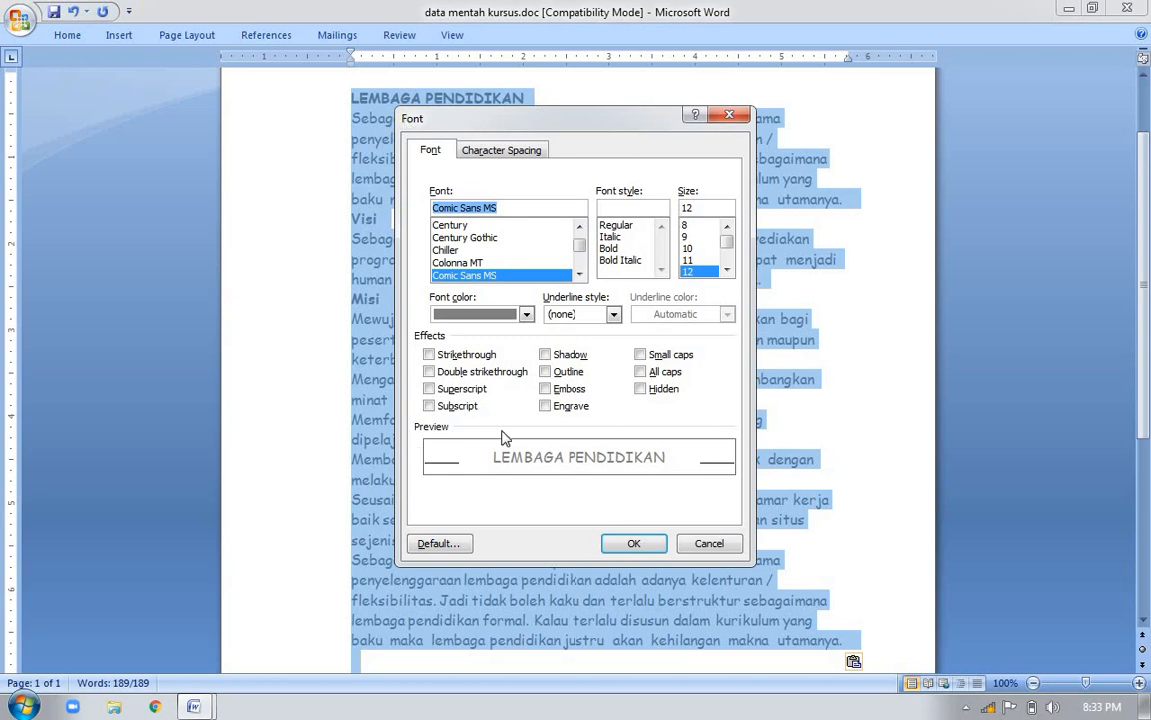
{"action": "left_click", "coordinate": [583, 236]}
{"action": "left_click", "coordinate": [582, 231]}
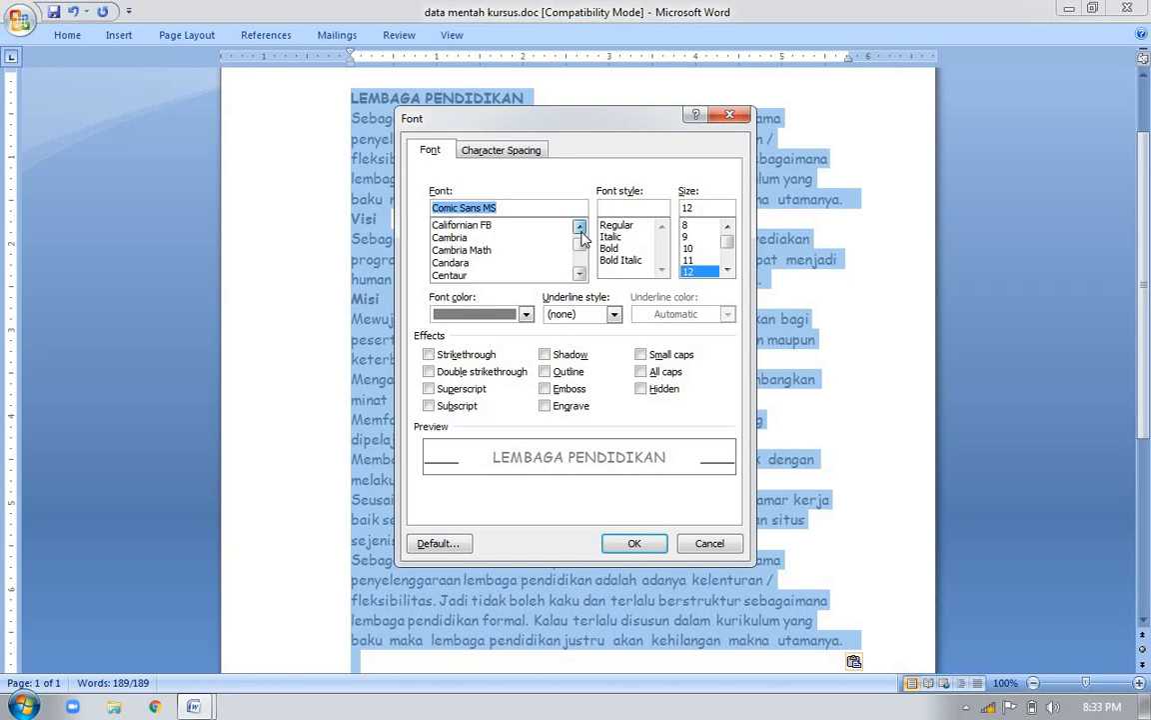
{"action": "left_click_drag", "start_coordinate": [582, 242], "coordinate": [583, 237]}
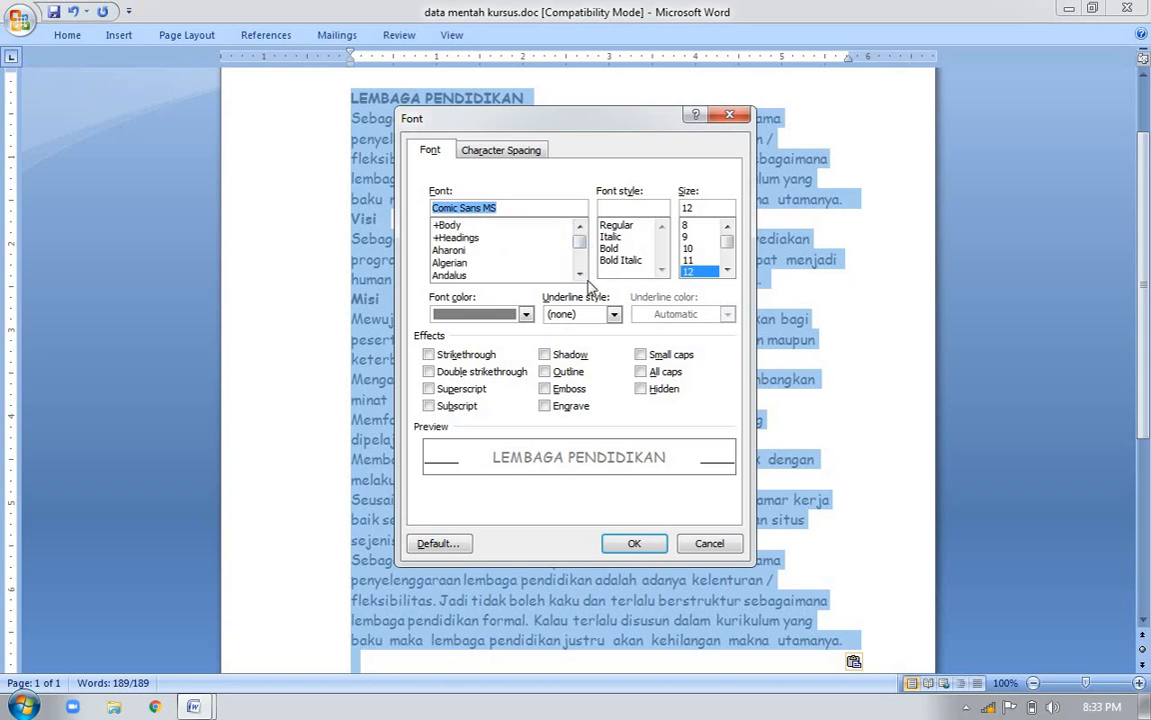
{"action": "left_click", "coordinate": [580, 274]}
{"action": "left_click", "coordinate": [580, 274]}
{"action": "left_click", "coordinate": [580, 274]}
{"action": "left_click", "coordinate": [580, 274]}
{"action": "left_click", "coordinate": [583, 275]}
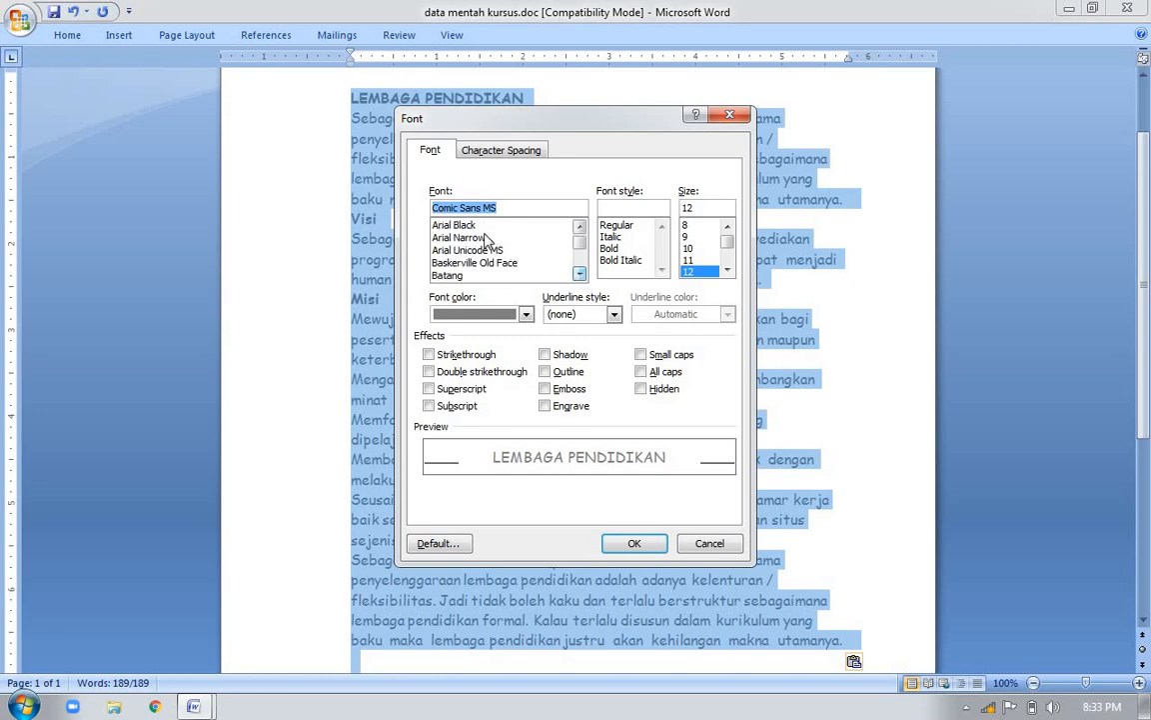
{"action": "left_click", "coordinate": [579, 228]}
{"action": "left_click", "coordinate": [455, 226]}
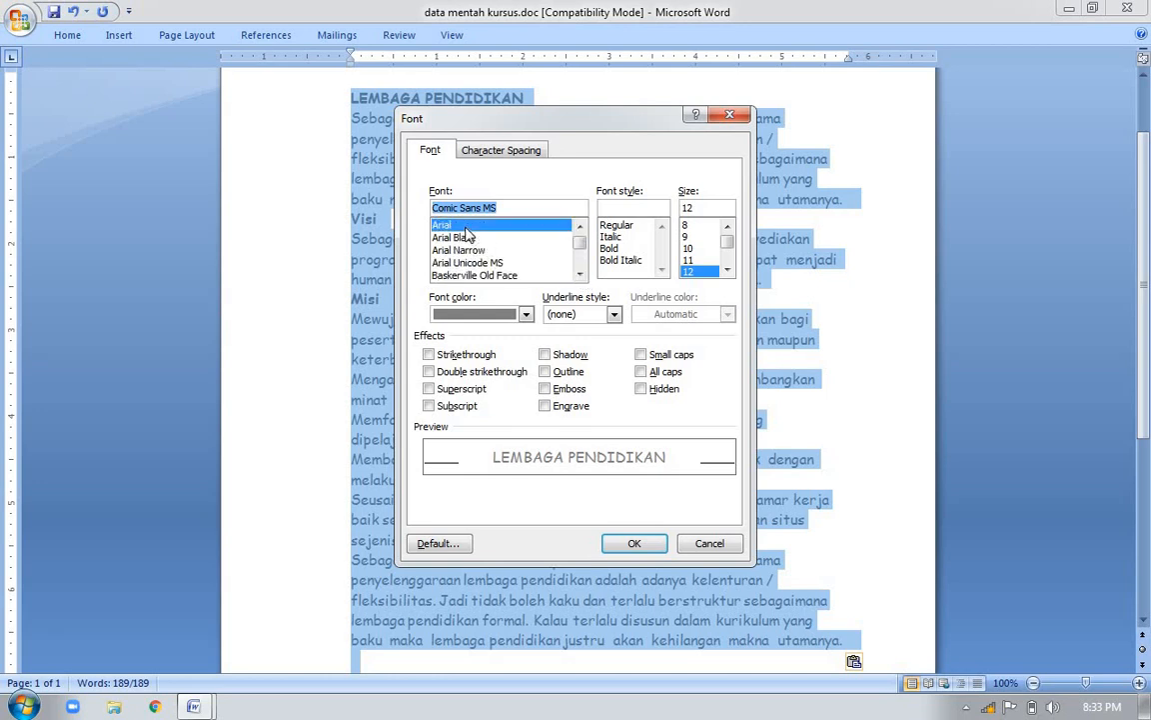
Set the font size to 14 and apply the font settings to the selected text
{"action": "left_click", "coordinate": [727, 271]}
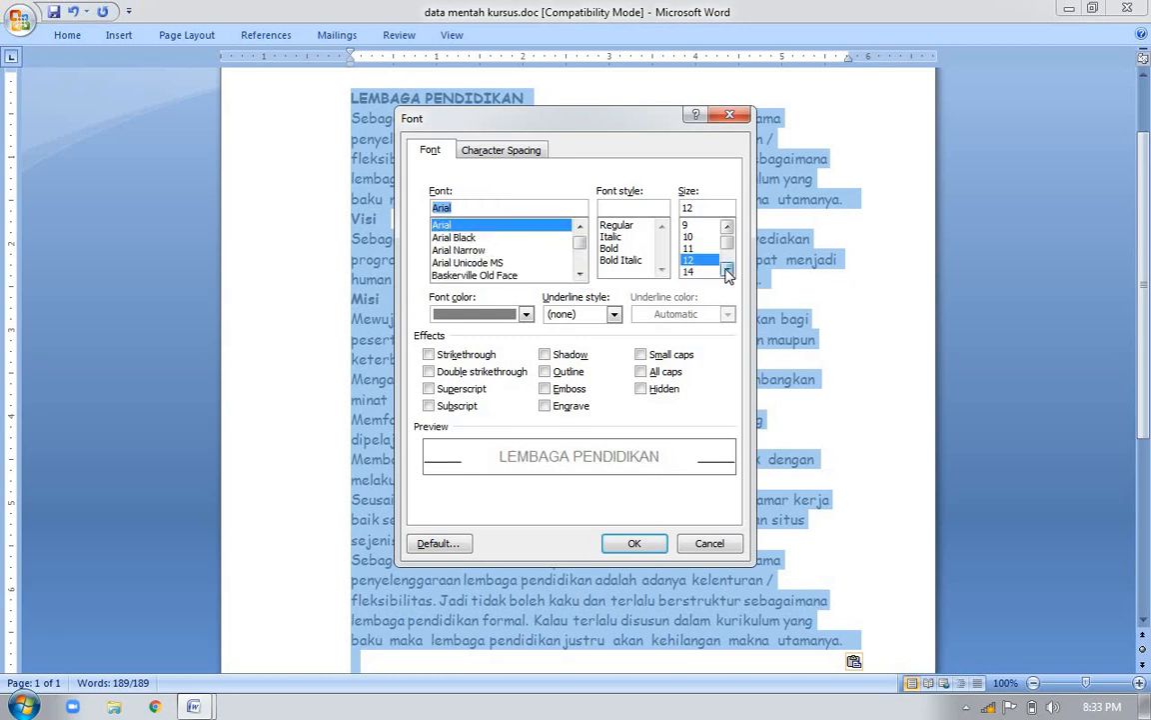
{"action": "left_click", "coordinate": [704, 272]}
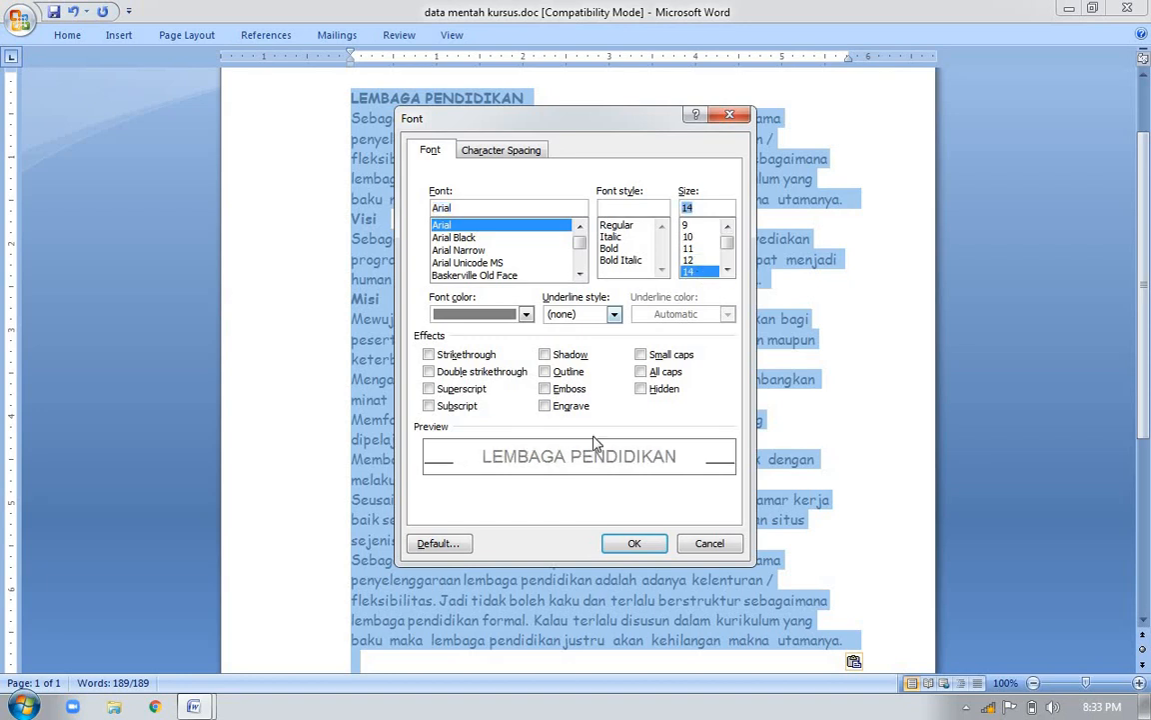
{"action": "left_click", "coordinate": [629, 543]}
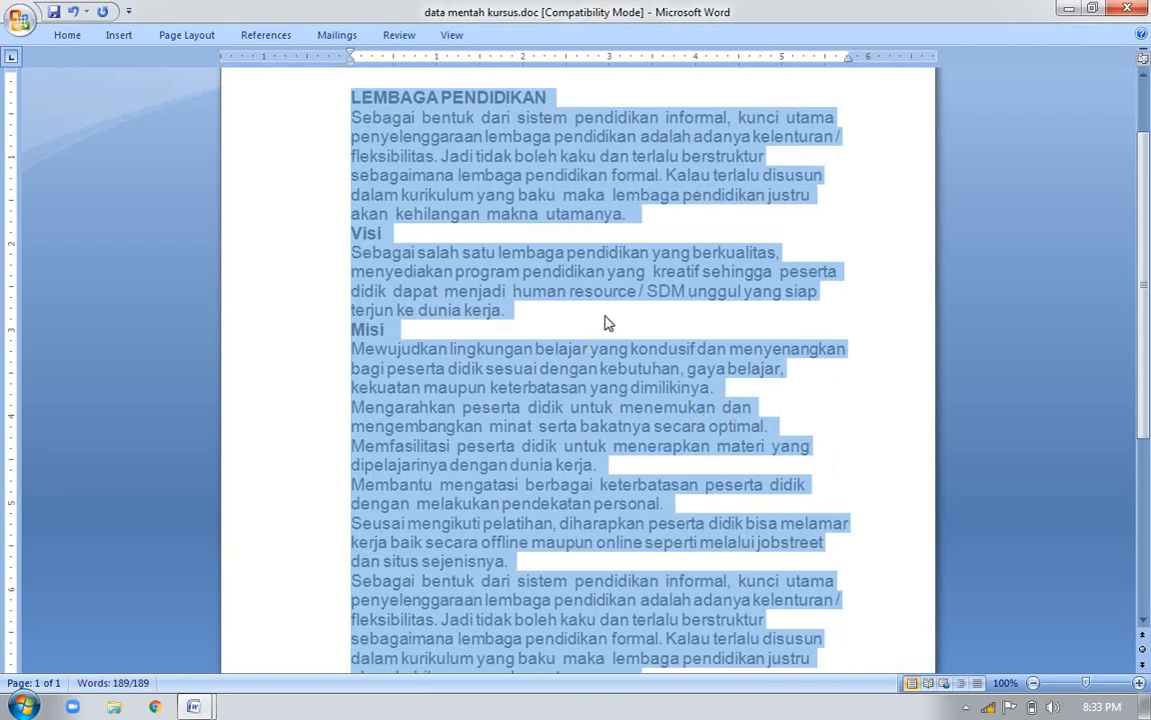
{"action": "left_click", "coordinate": [564, 268]}
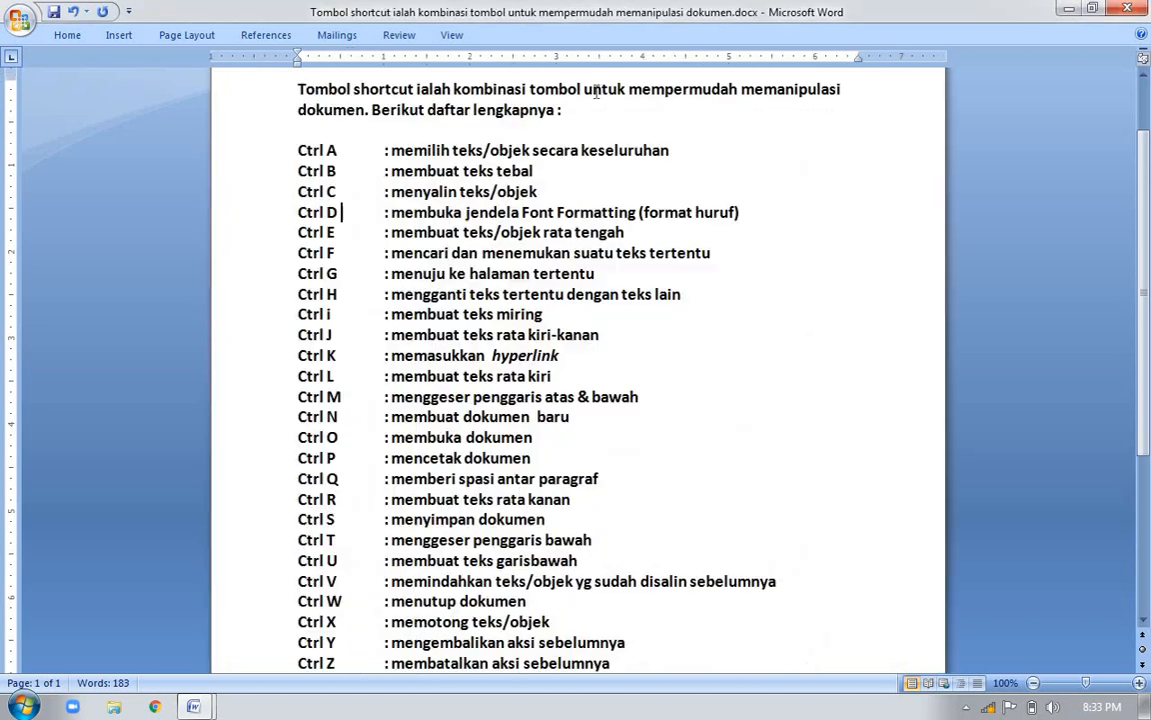
Center the LEMBAGA PENDIDIKAN title line
{"action": "left_click", "coordinate": [340, 232]}
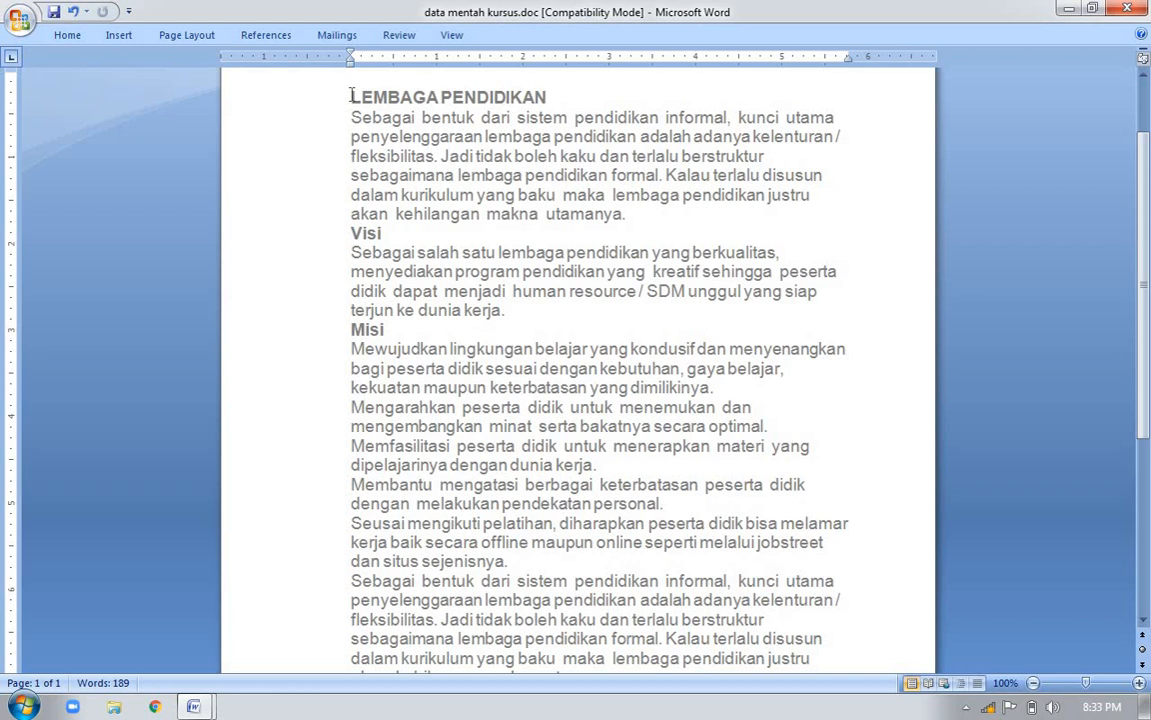
{"action": "left_click_drag", "start_coordinate": [350, 97], "coordinate": [479, 90]}
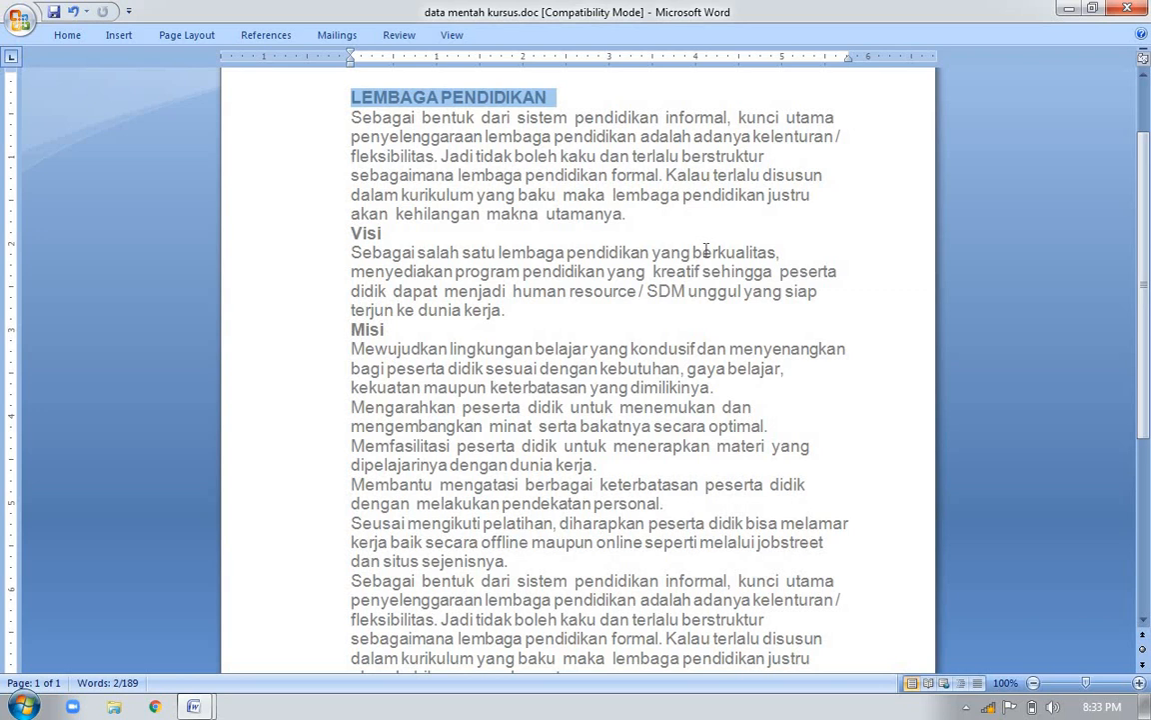
{"action": "key", "text": "ctrl+e"}
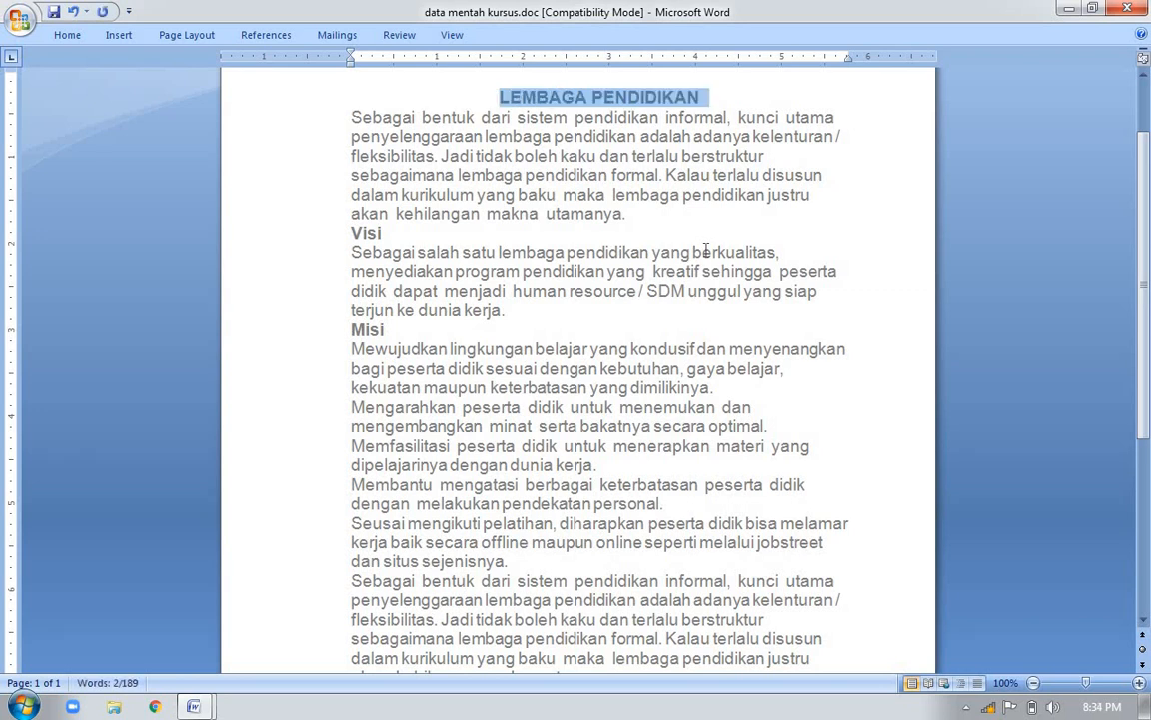
{"action": "left_click", "coordinate": [714, 229]}
Check the find entry in the shortcut list document and enter pendidikan as the text to find in data mentah kursus.doc
{"action": "key", "text": "alt+Tab"}
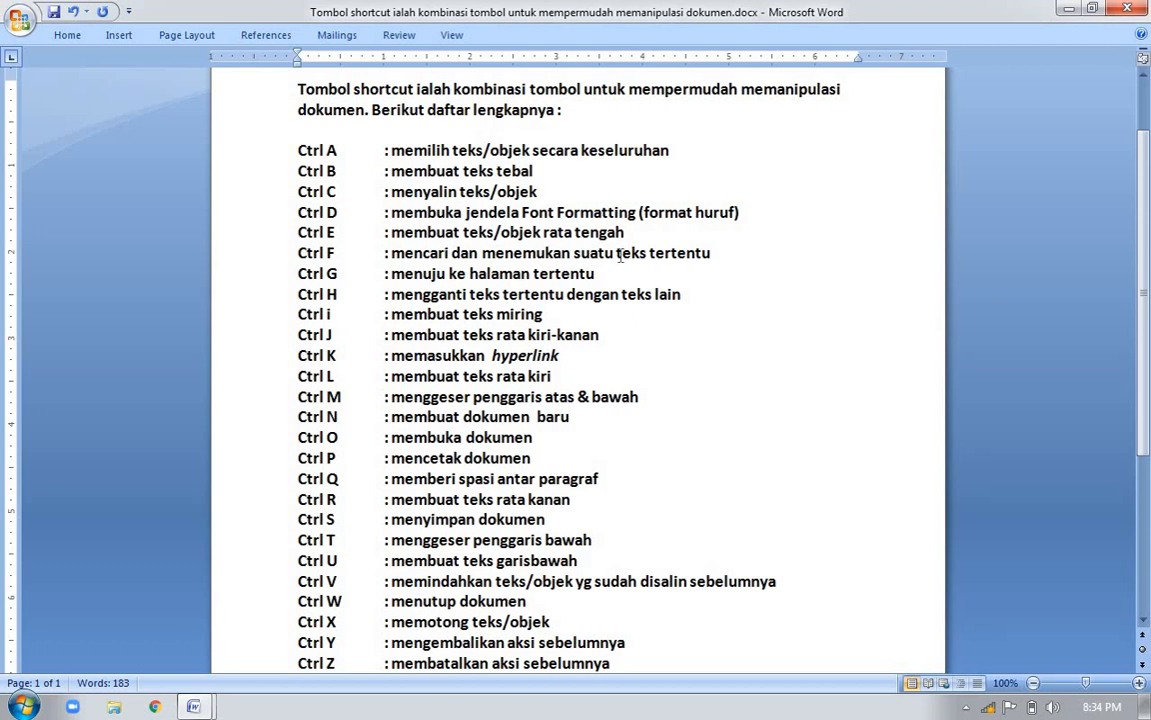
{"action": "key", "text": "alt+Tab"}
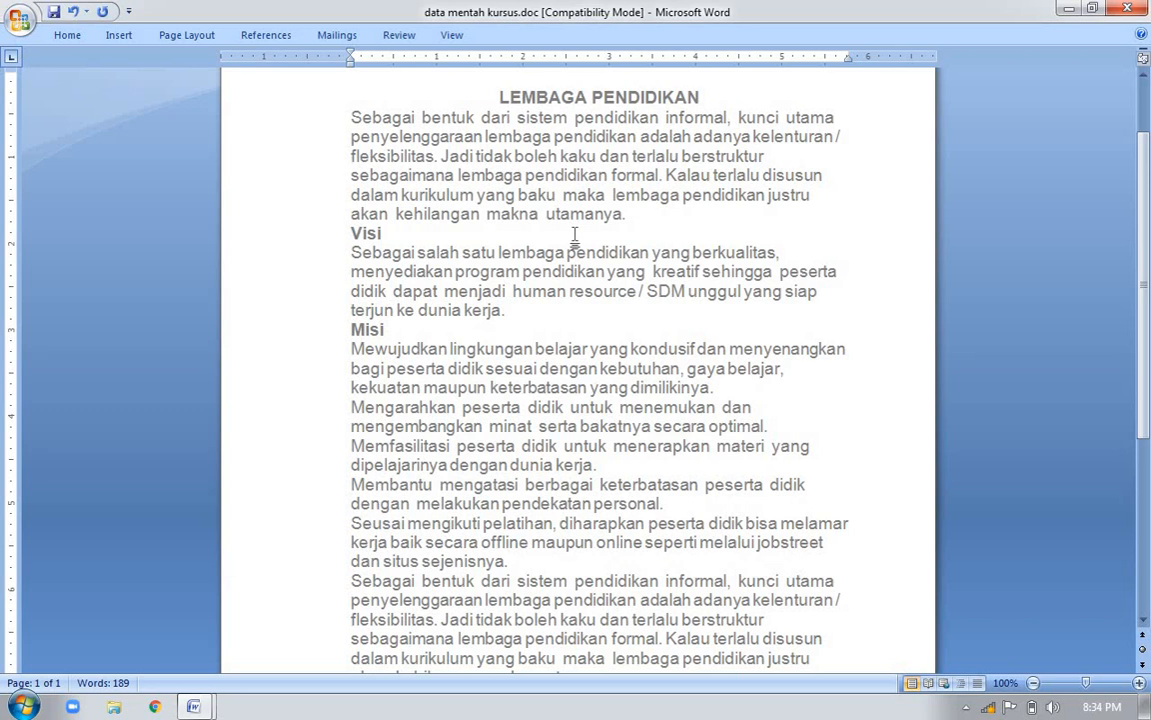
{"action": "left_click", "coordinate": [589, 562]}
{"action": "key", "text": "ctrl+f"}
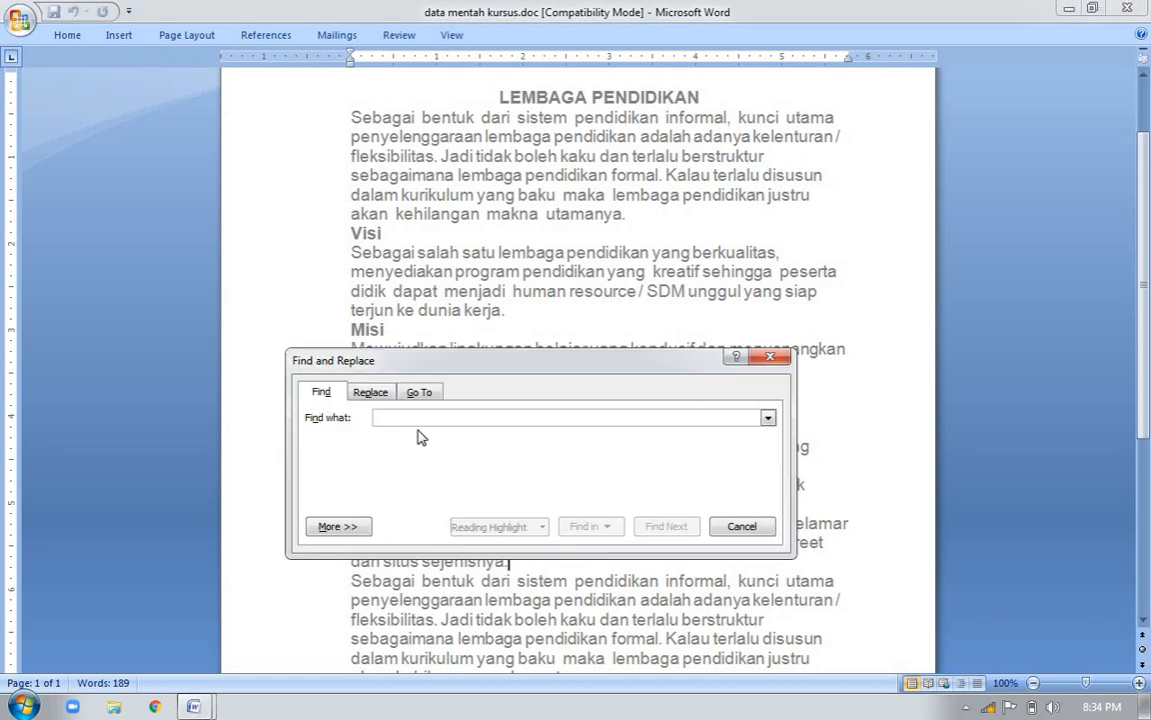
{"action": "type", "text": "p"}
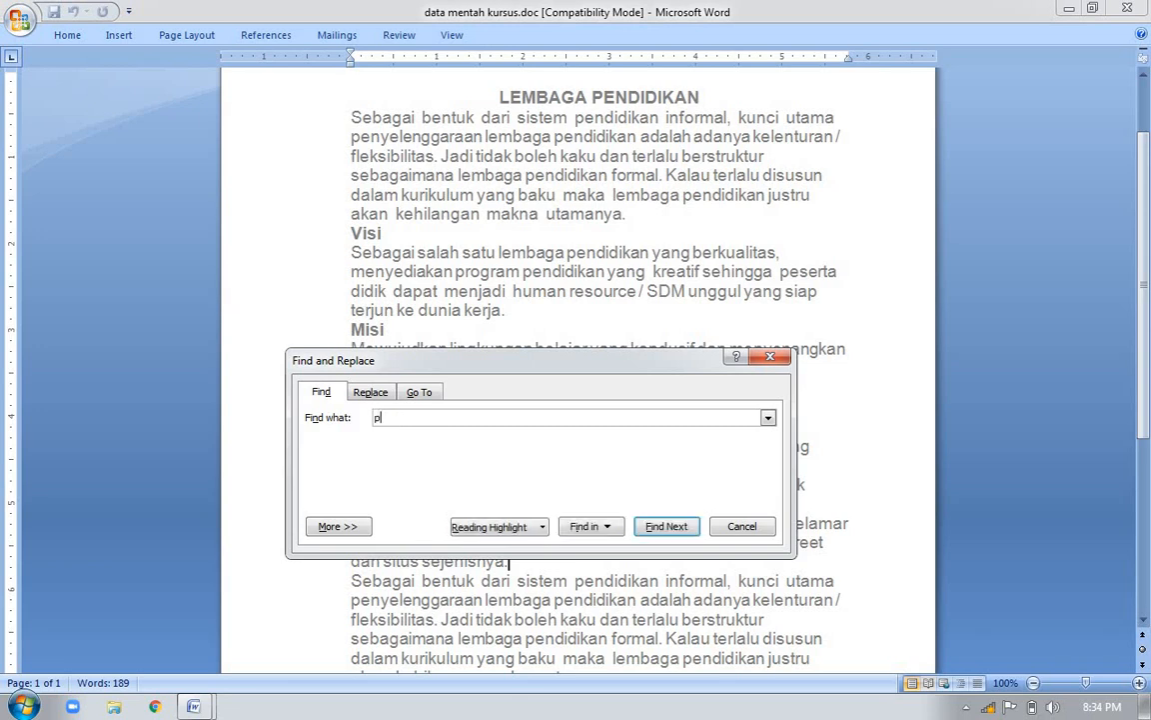
{"action": "type", "text": "endidikan"}
Step through all occurrences of pendidikan in the document until the search finishes, and close Find and Replace
{"action": "left_click", "coordinate": [667, 527]}
{"action": "left_click", "coordinate": [667, 526]}
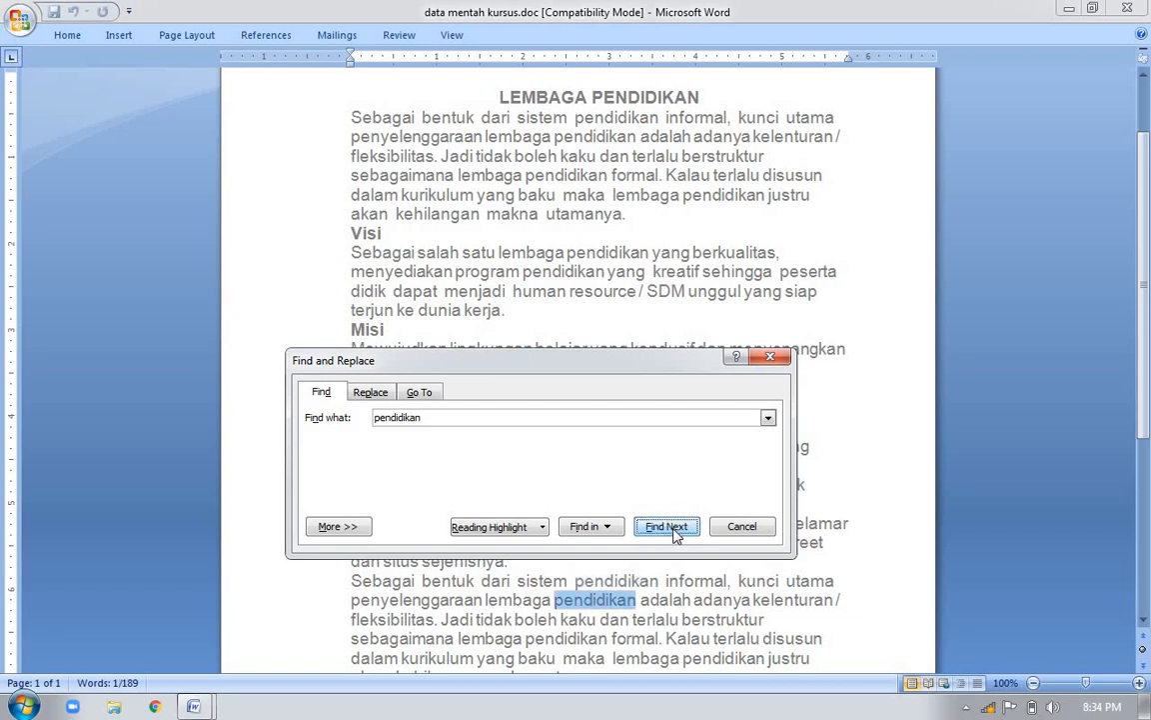
{"action": "left_click", "coordinate": [667, 527]}
{"action": "left_click", "coordinate": [667, 527]}
{"action": "left_click", "coordinate": [666, 527]}
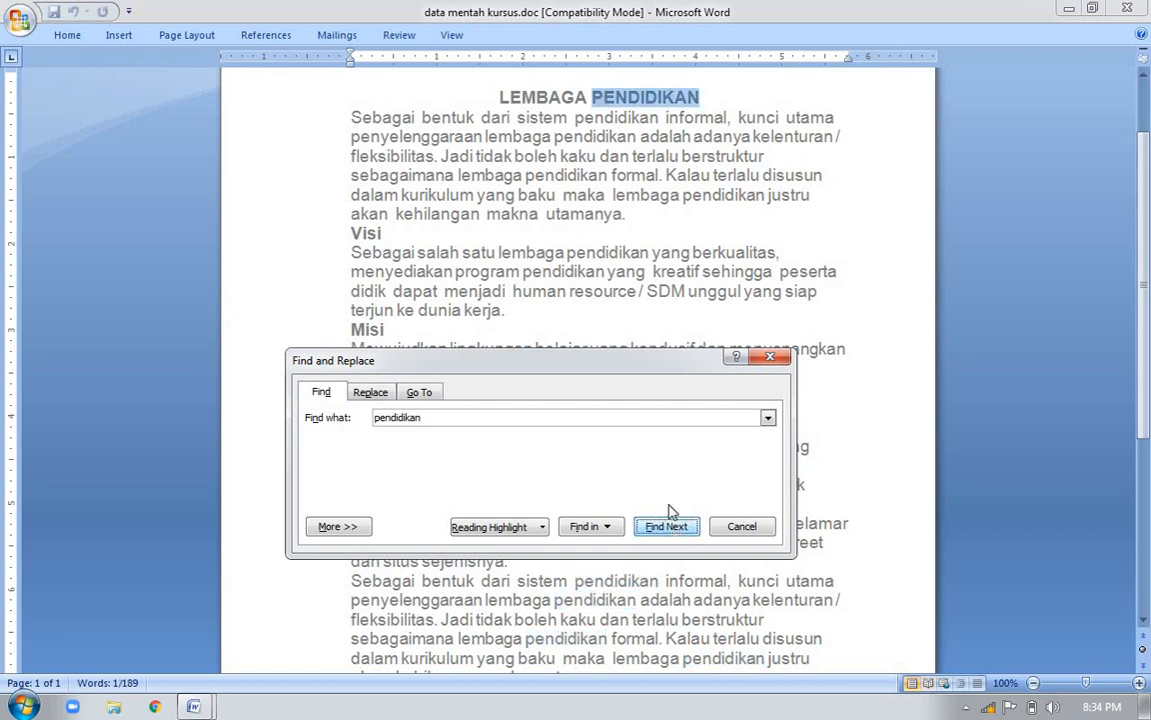
{"action": "left_click", "coordinate": [676, 526]}
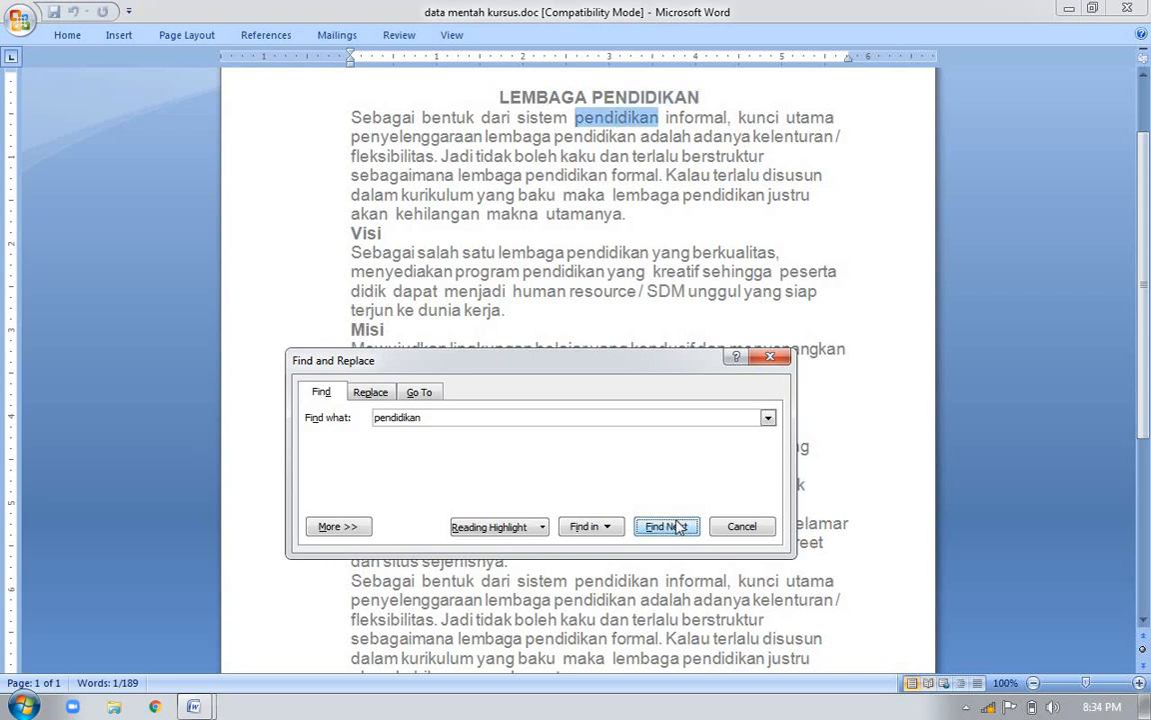
{"action": "left_click", "coordinate": [677, 527]}
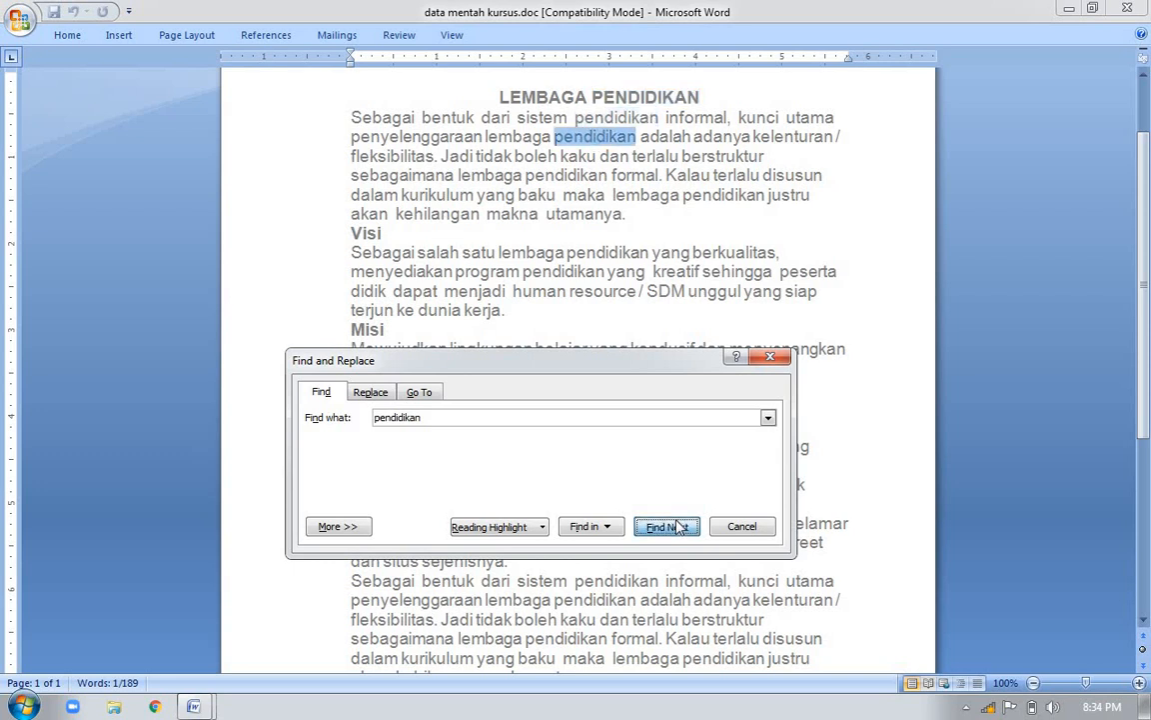
{"action": "left_click", "coordinate": [677, 527]}
{"action": "left_click", "coordinate": [677, 527]}
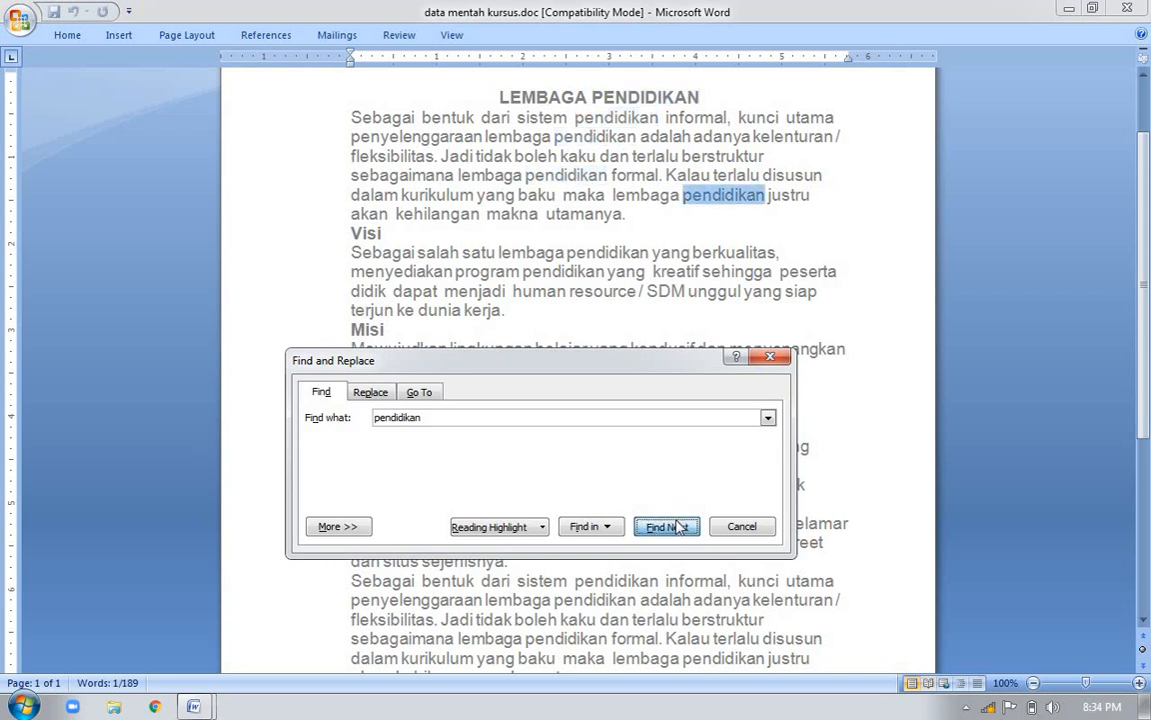
{"action": "left_click", "coordinate": [676, 526]}
{"action": "left_click", "coordinate": [677, 527]}
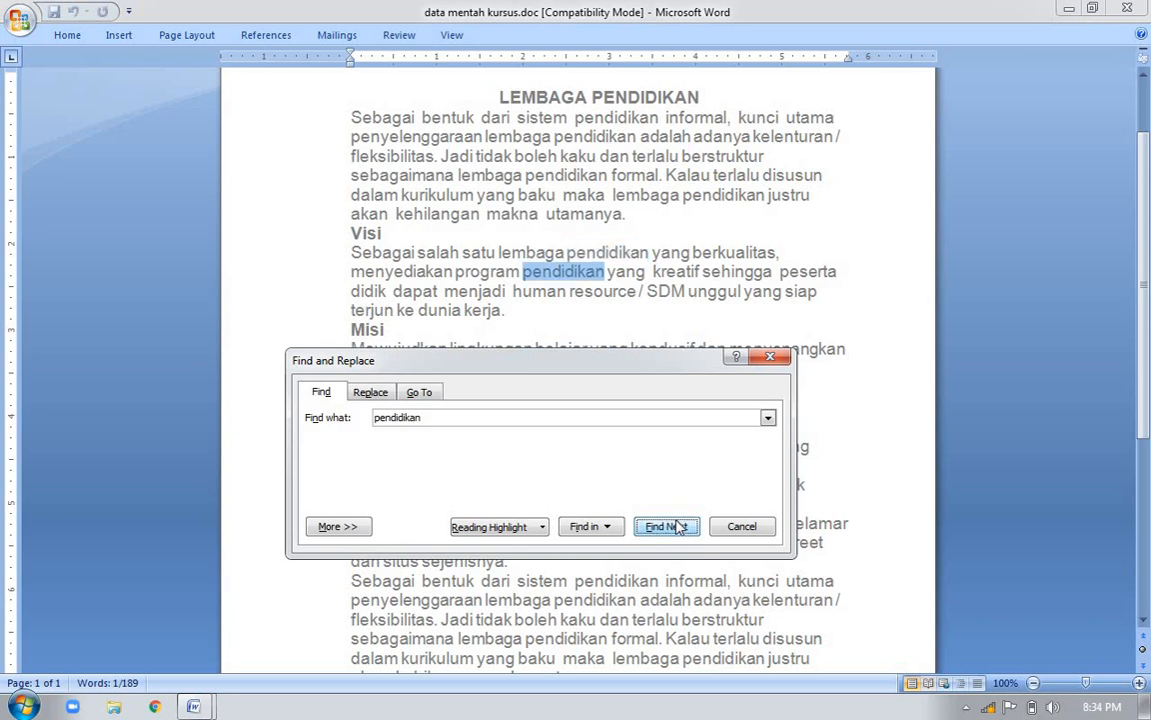
{"action": "left_click", "coordinate": [677, 526]}
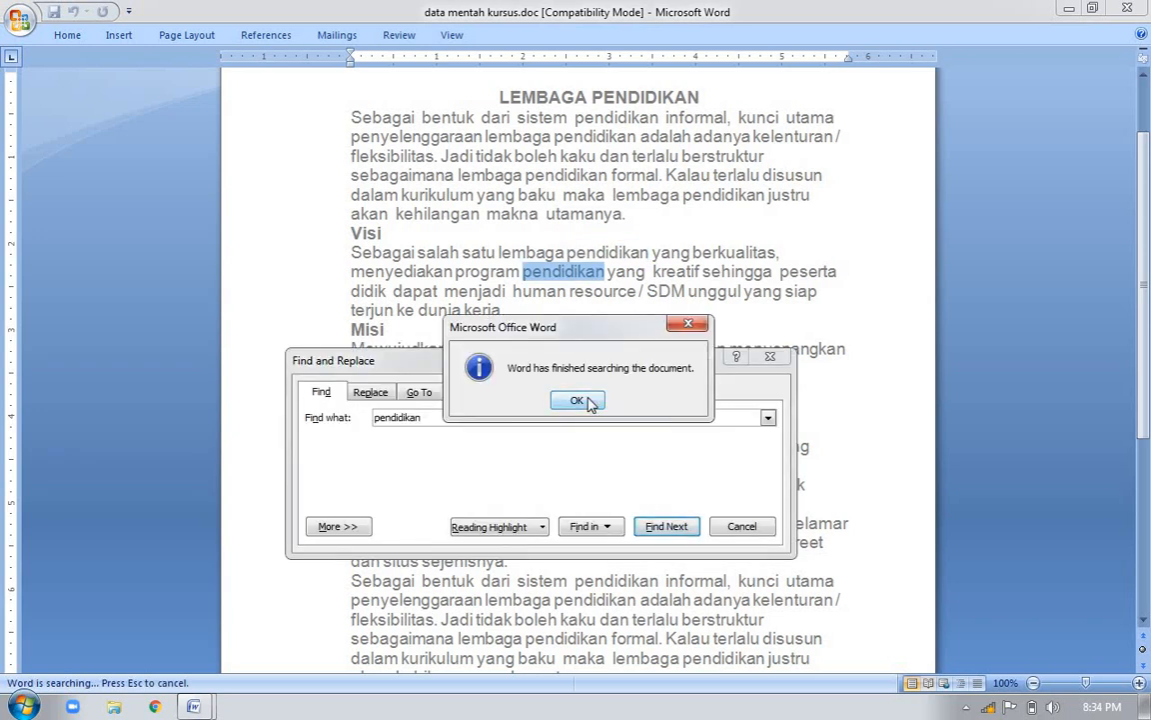
{"action": "left_click", "coordinate": [696, 332]}
{"action": "left_click", "coordinate": [772, 358]}
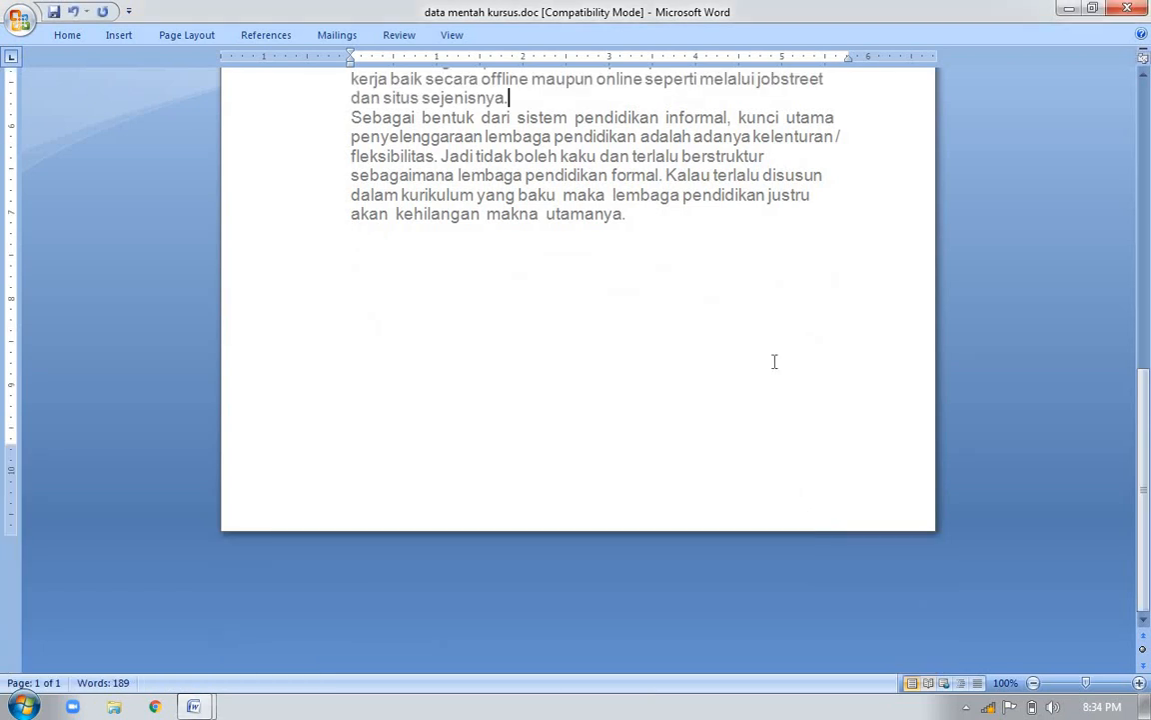
Check the go-to-page entry in the shortcut list, and duplicate the whole text of data mentah kursus.doc onto a new second page
{"action": "key", "text": "alt+Tab"}
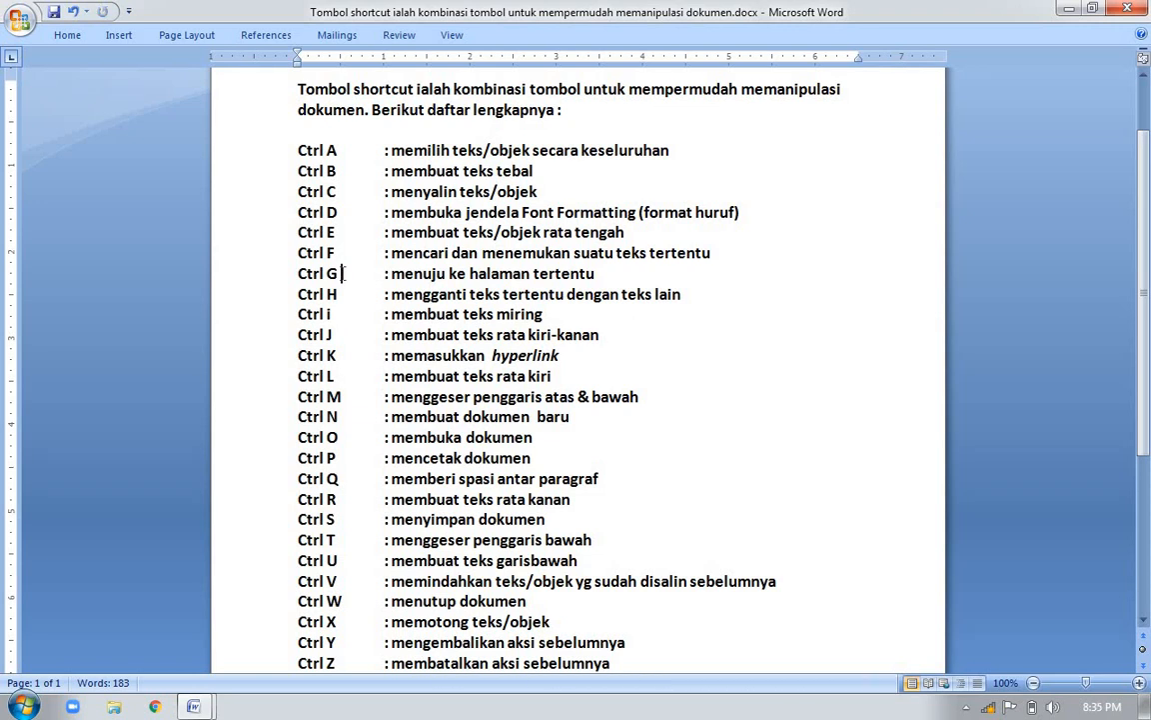
{"action": "key", "text": "alt+Tab"}
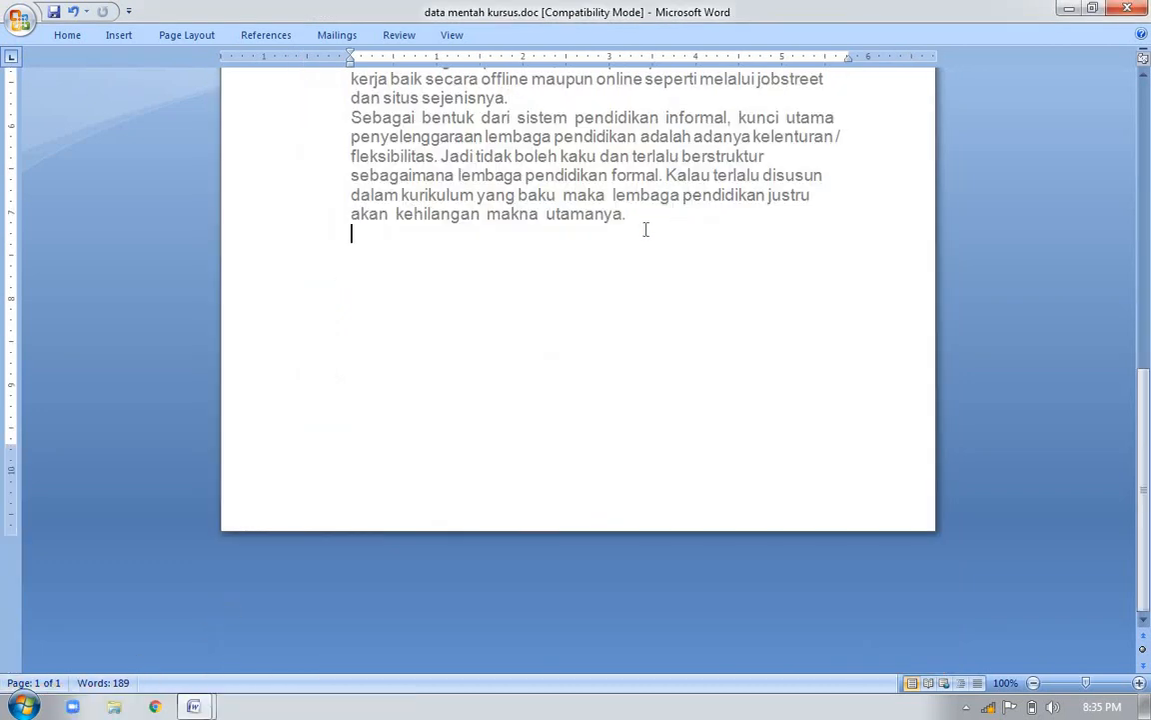
{"action": "key", "text": "ctrl+Home"}
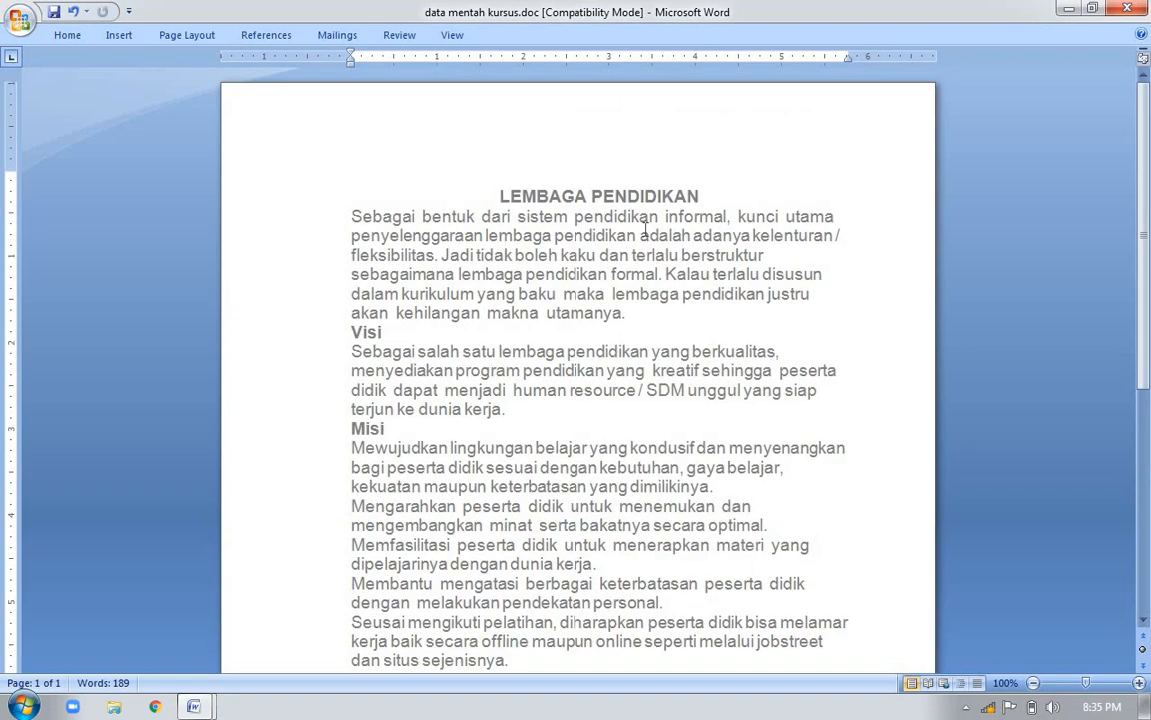
{"action": "key", "text": "ctrl+a"}
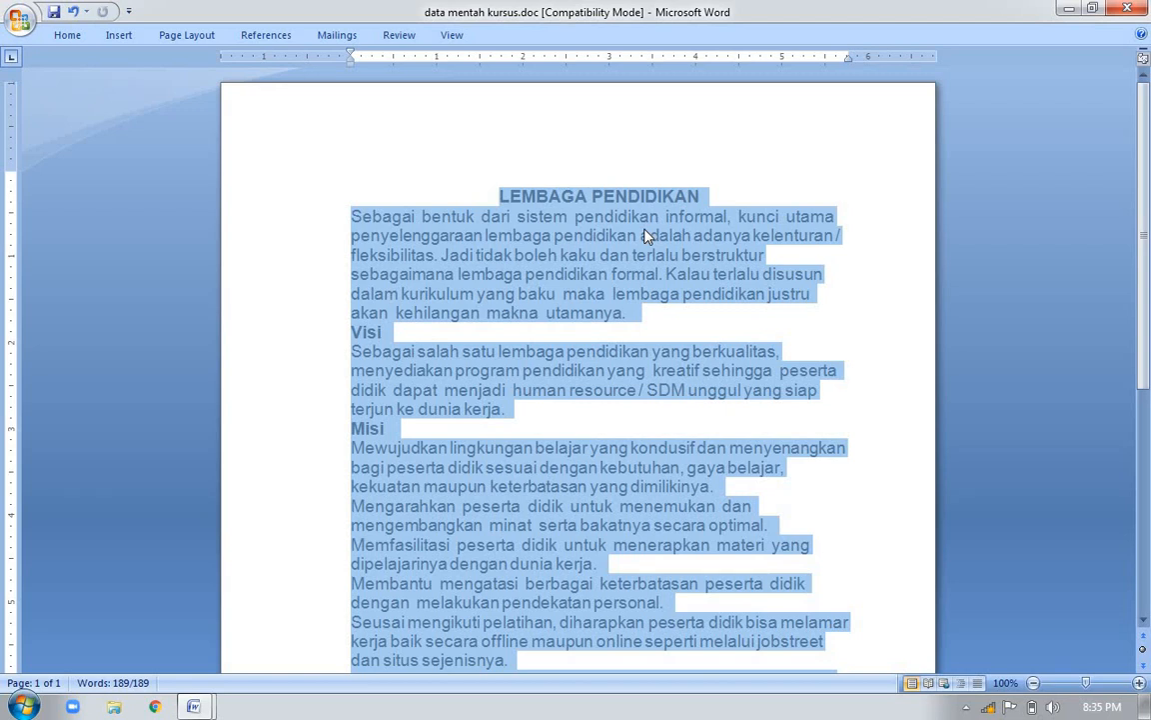
{"action": "left_click", "coordinate": [541, 507]}
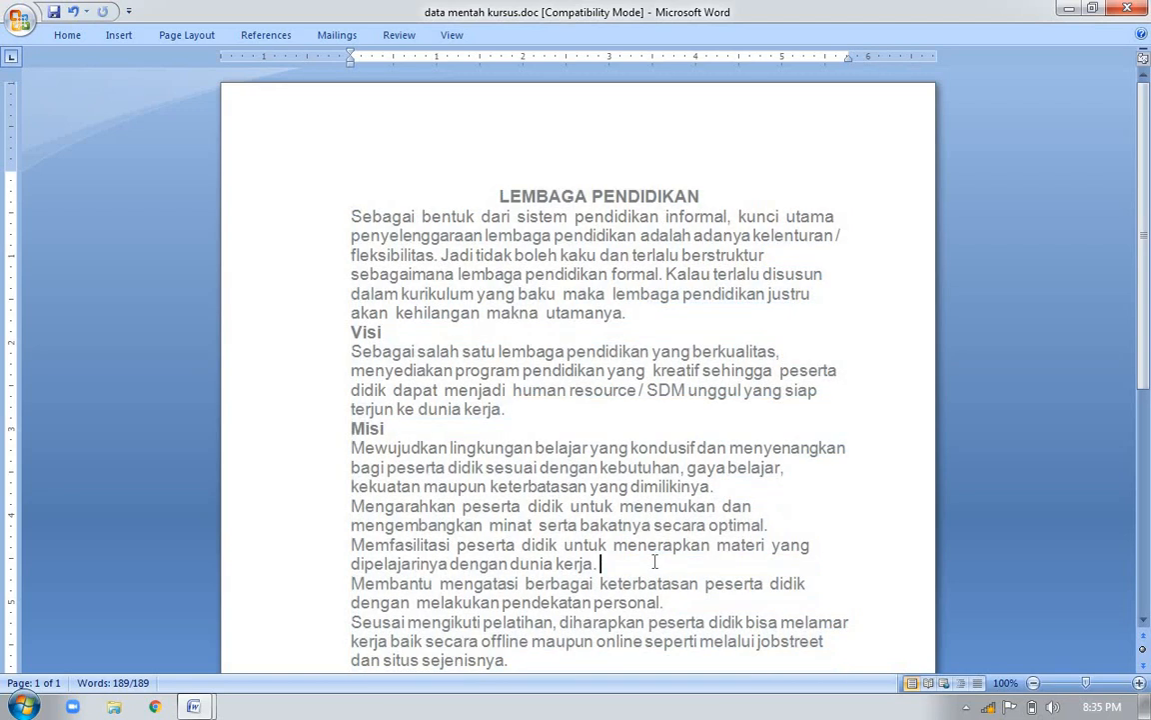
{"action": "key", "text": "ctrl+End"}
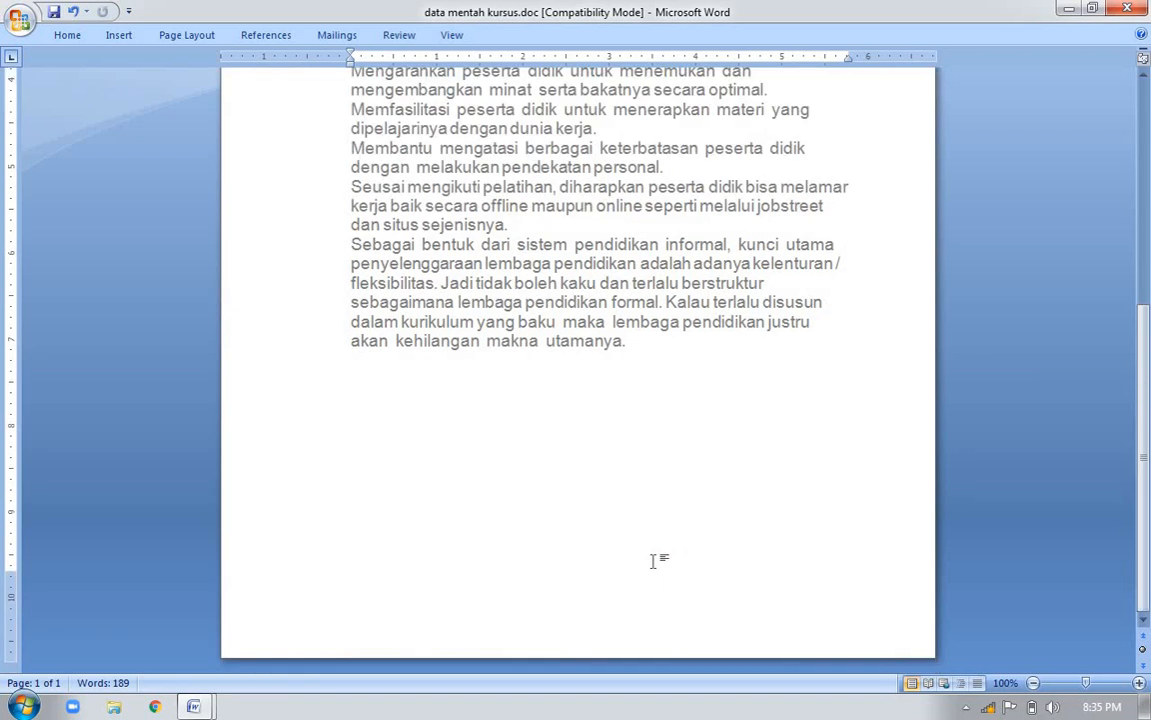
{"action": "key", "text": "ctrl+Return"}
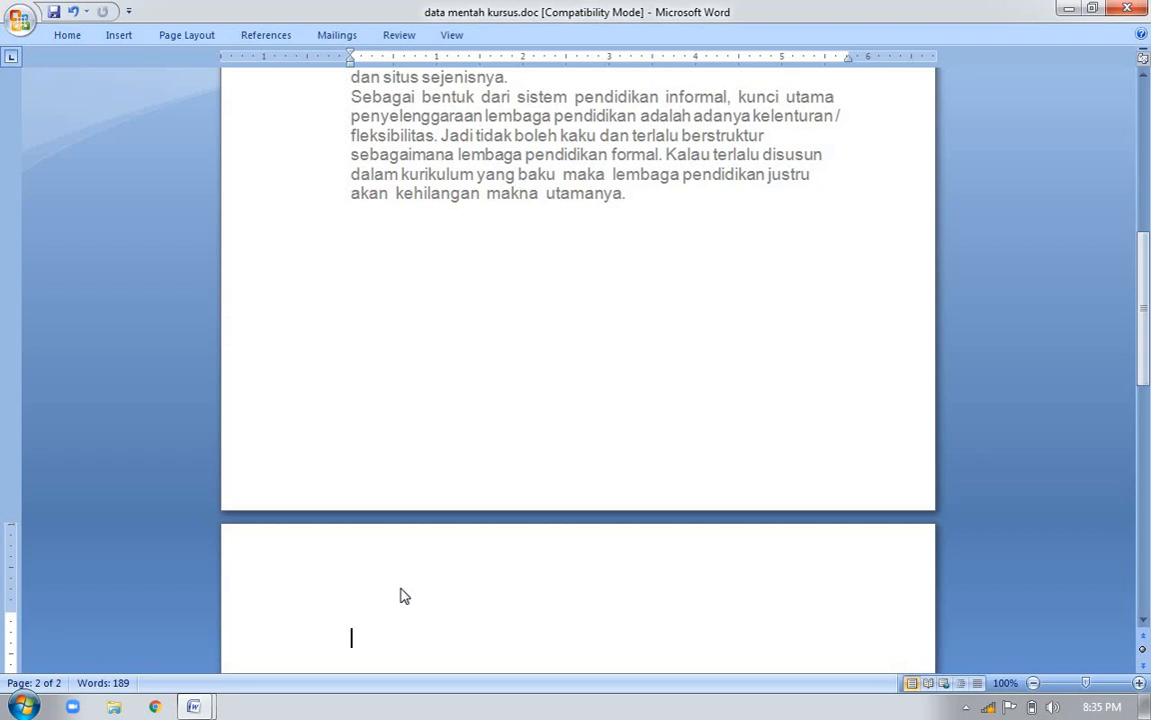
{"action": "key", "text": "ctrl+v"}
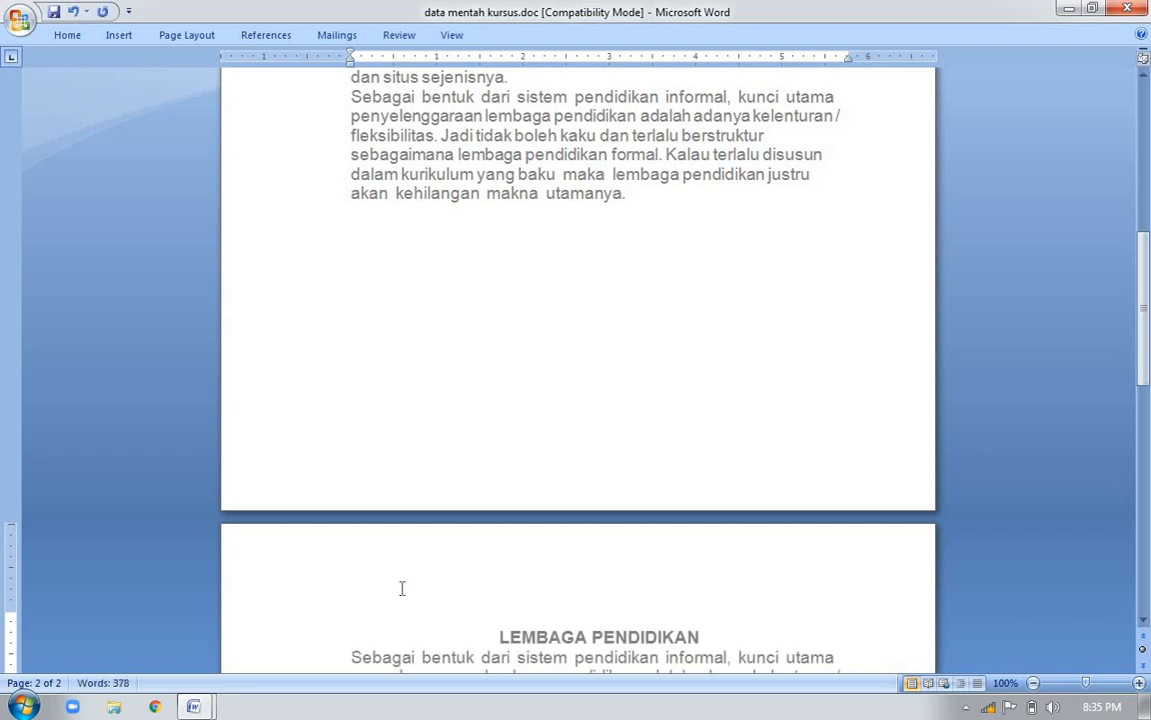
Start a third page after the second page's text and paste the copied document text there
{"action": "scroll", "coordinate": [401, 592], "scroll_direction": "down", "scroll_amount": 12}
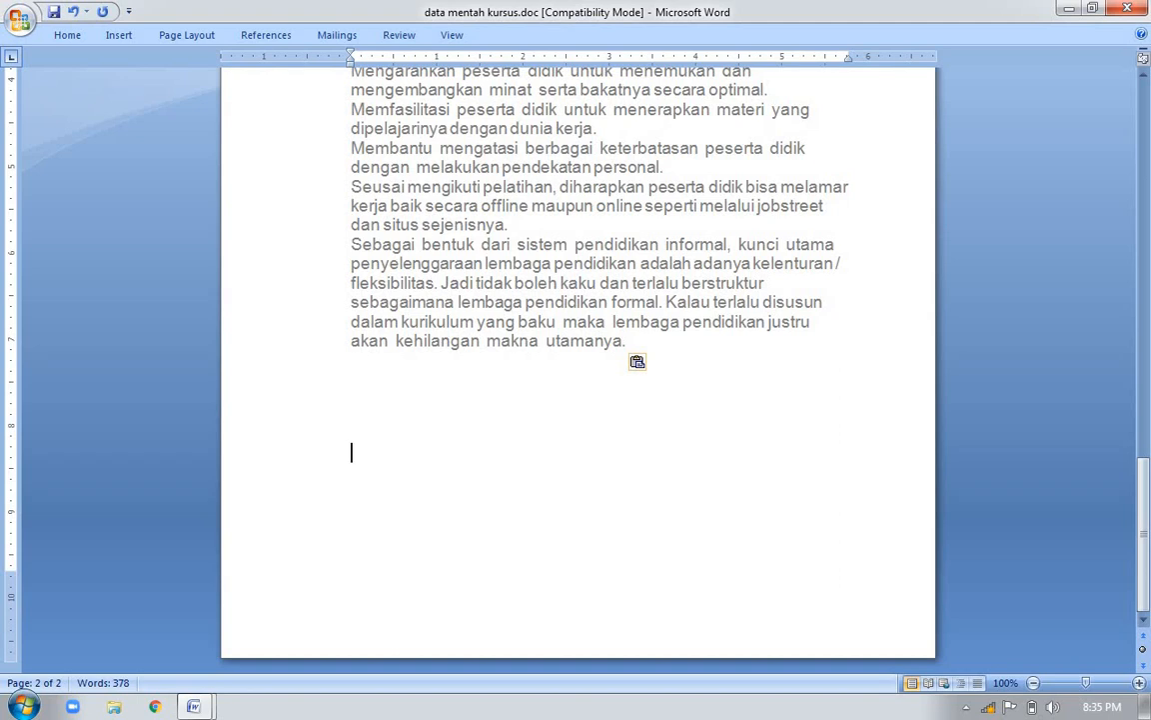
{"action": "key", "text": "Return"}
{"action": "key", "text": "ctrl+Return"}
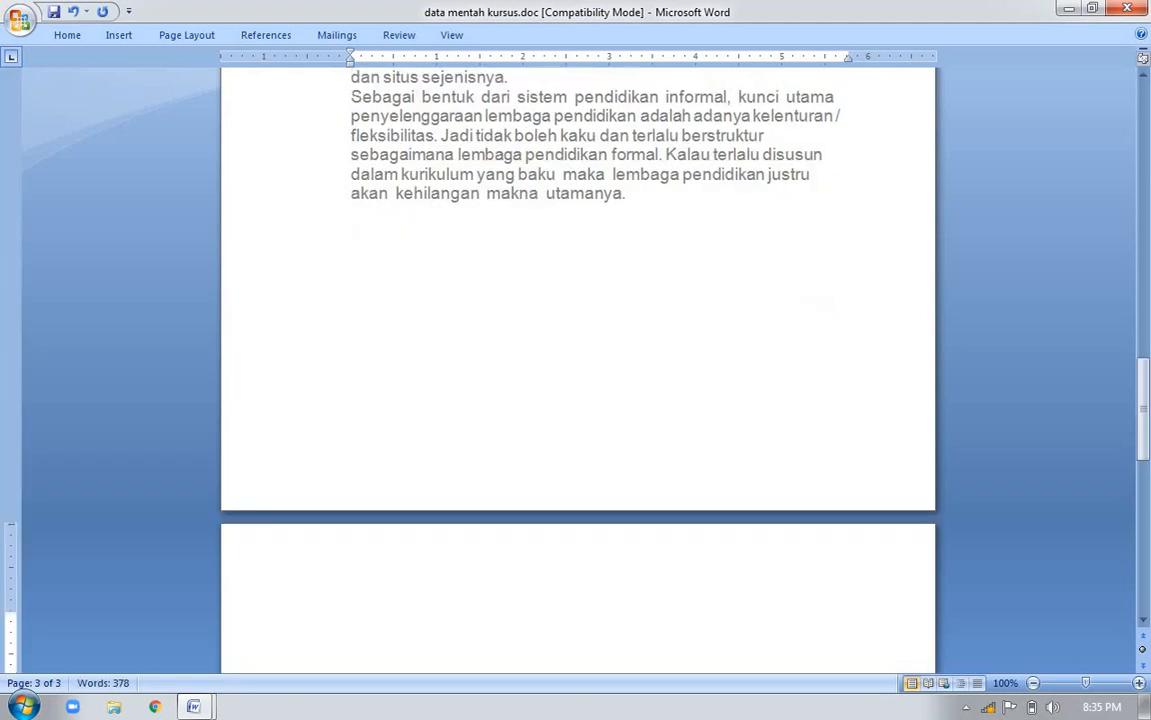
{"action": "key", "text": "ctrl+v"}
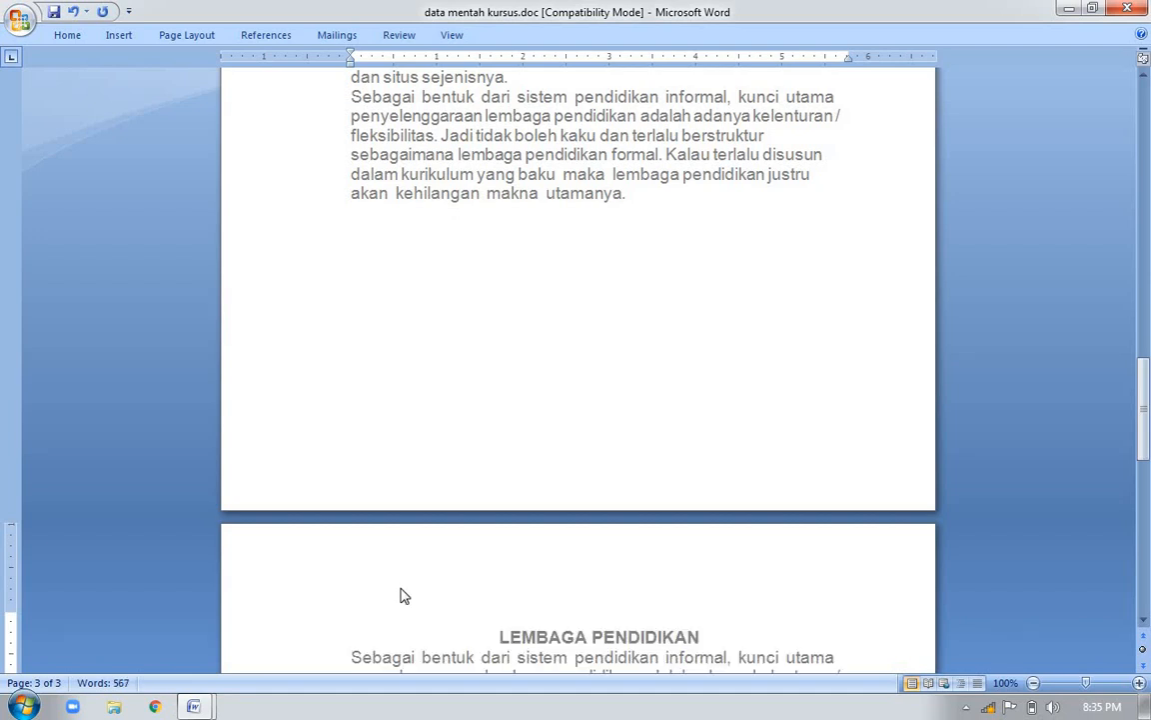
{"action": "scroll", "coordinate": [399, 595], "scroll_direction": "down", "scroll_amount": 15}
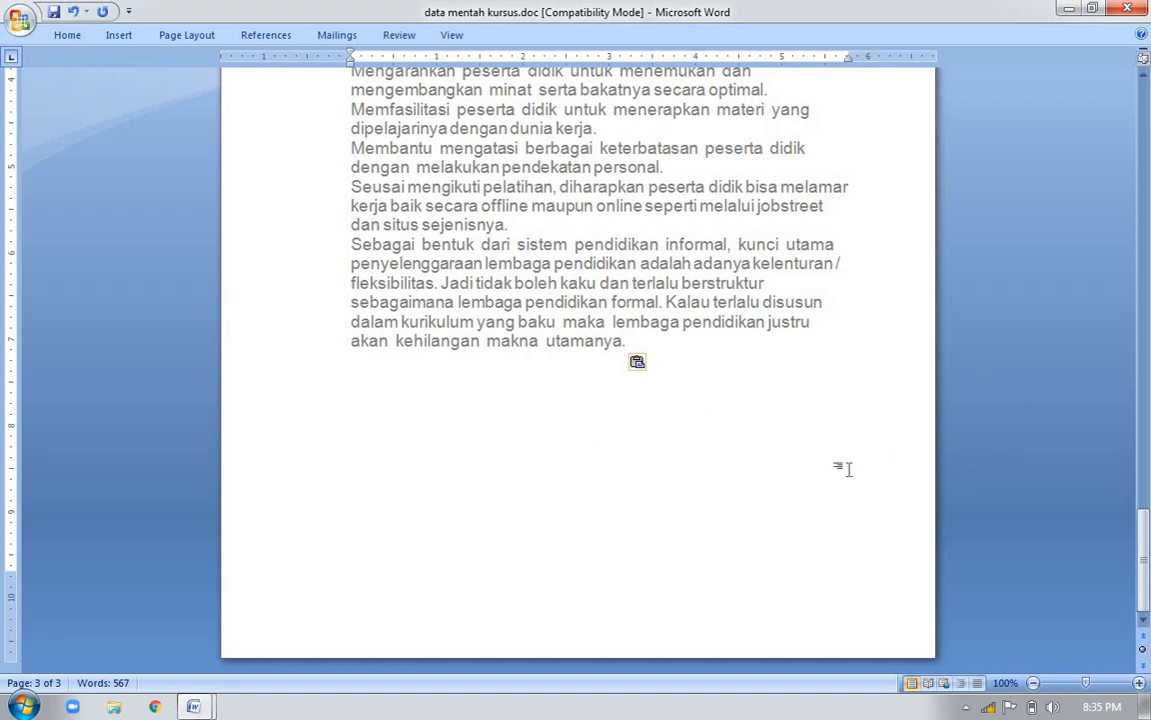
Start a fourth page after the third page's text and paste the copied document text there
{"action": "key", "text": "Return"}
{"action": "key", "text": "Return"}
{"action": "key", "text": "Return"}
{"action": "key", "text": "Return"}
{"action": "key", "text": "Return"}
{"action": "key", "text": "Return"}
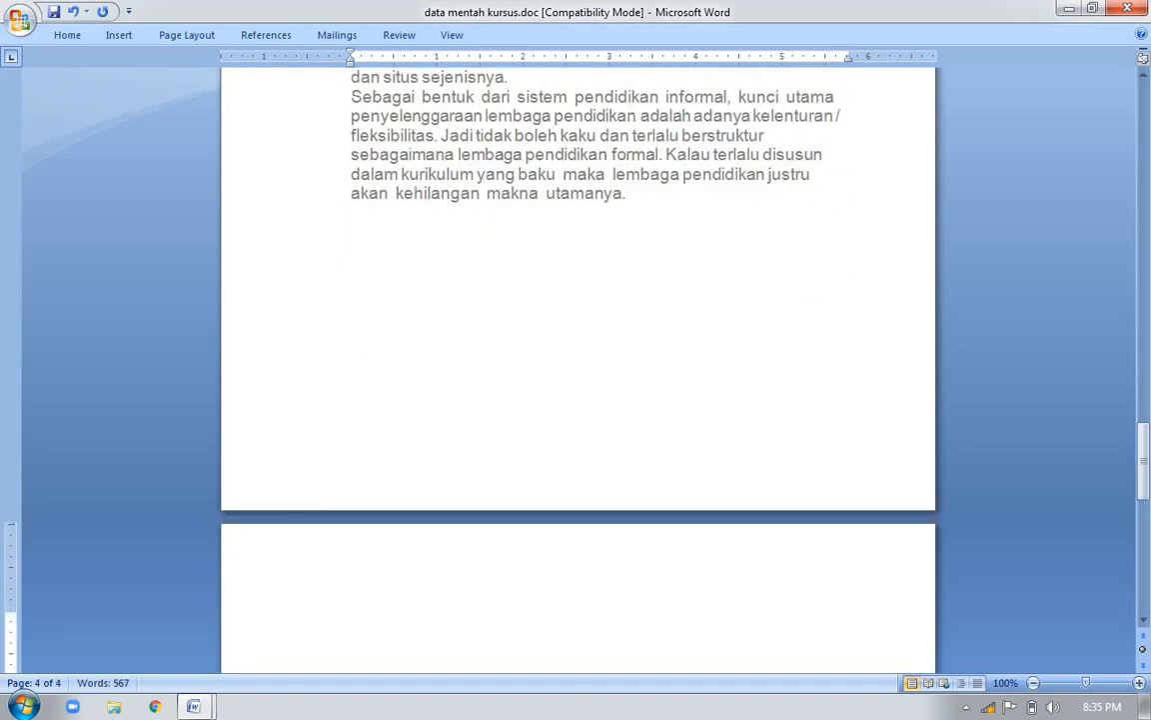
{"action": "key", "text": "ctrl+v"}
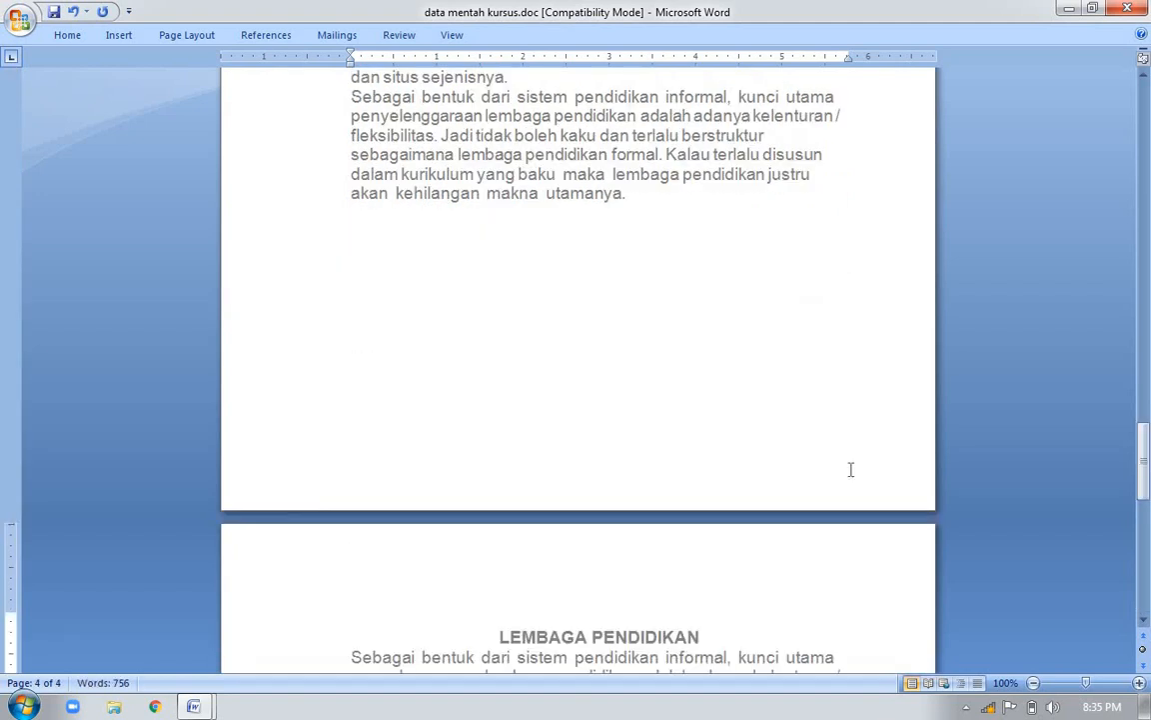
{"action": "key", "text": "ctrl+z"}
{"action": "key", "text": "ctrl+z"}
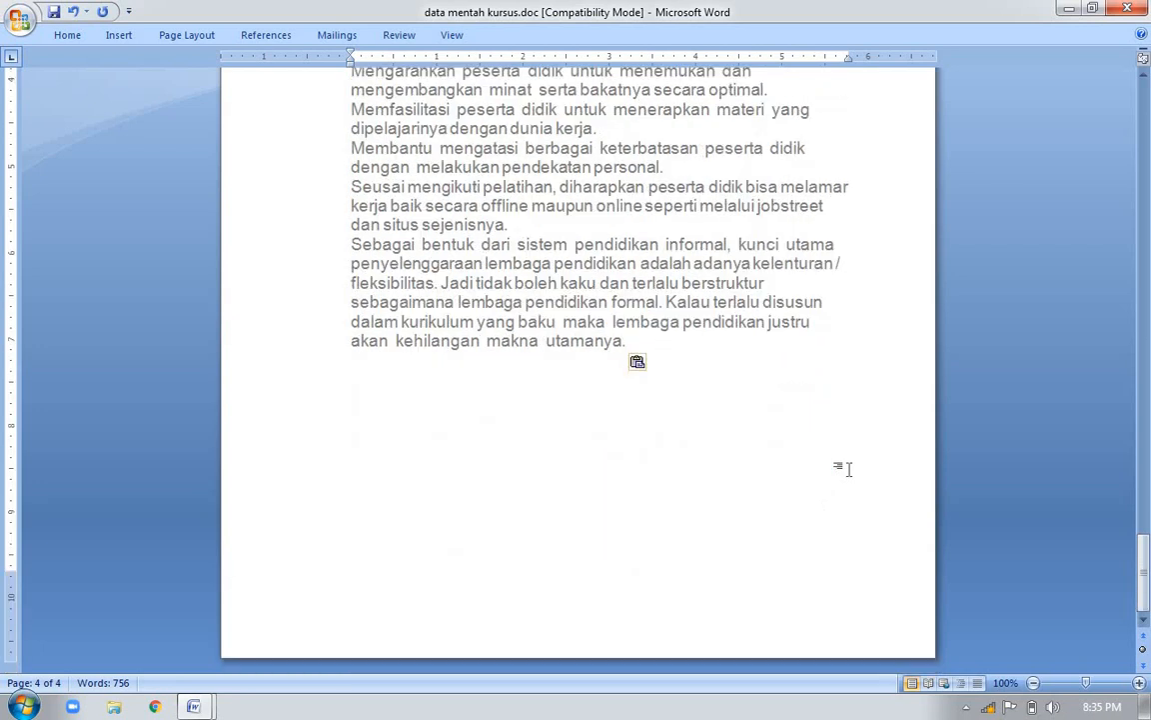
Start a fifth page after the fourth page's text and paste the copied document text there
{"action": "key", "text": "Return"}
{"action": "key", "text": "Return"}
{"action": "key", "text": "Return"}
{"action": "key", "text": "Return"}
{"action": "key", "text": "Return"}
{"action": "key", "text": "Return"}
{"action": "key", "text": "ctrl+v"}
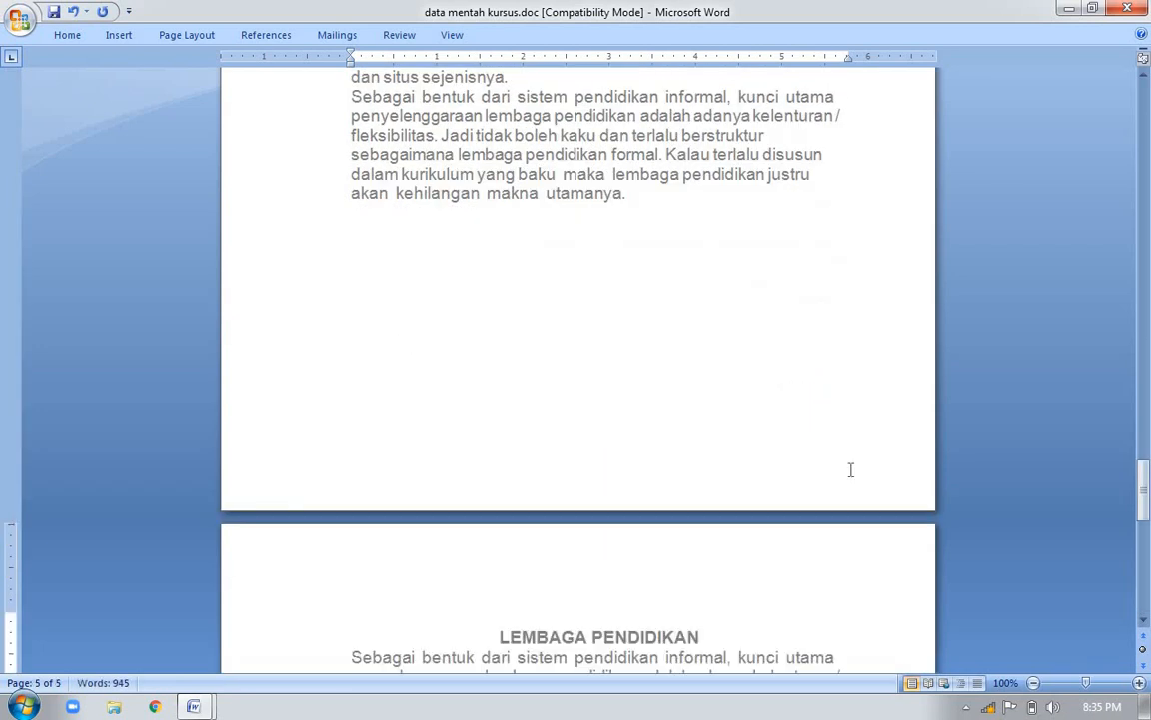
{"action": "scroll", "coordinate": [851, 470], "scroll_direction": "down", "scroll_amount": 10}
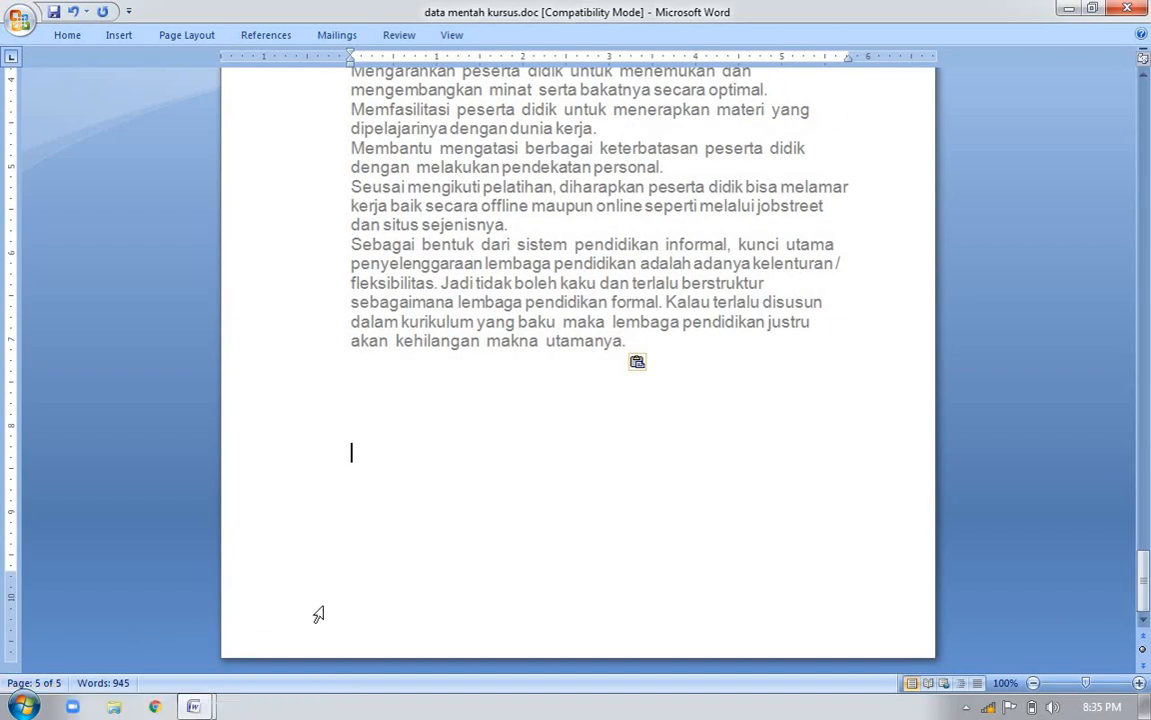
Look through the pages of the extended document and return to the LEMBAGA PENDIDIKAN title on page 1
{"action": "key", "text": "Page_Up"}
{"action": "key", "text": "Page_Down"}
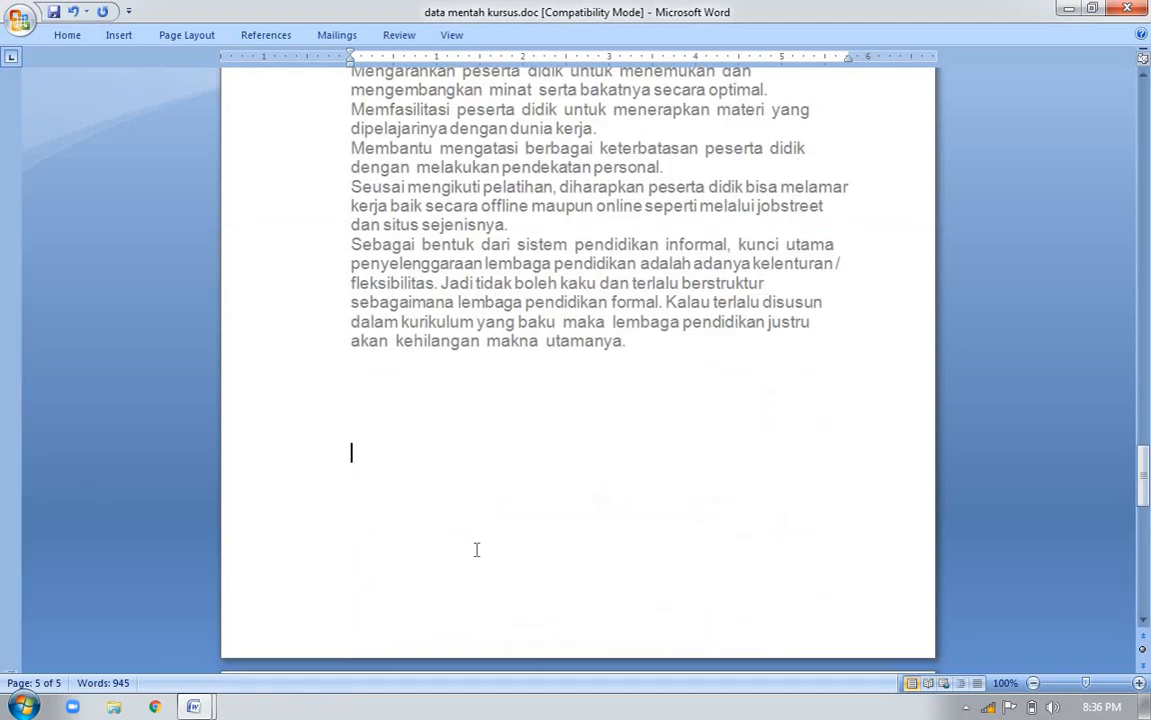
{"action": "key", "text": "Page_Up"}
{"action": "key", "text": "Page_Down"}
{"action": "key", "text": "Page_Up"}
{"action": "key", "text": "Page_Up"}
{"action": "key", "text": "Page_Up"}
{"action": "key", "text": "Page_Up"}
{"action": "key", "text": "Page_Up"}
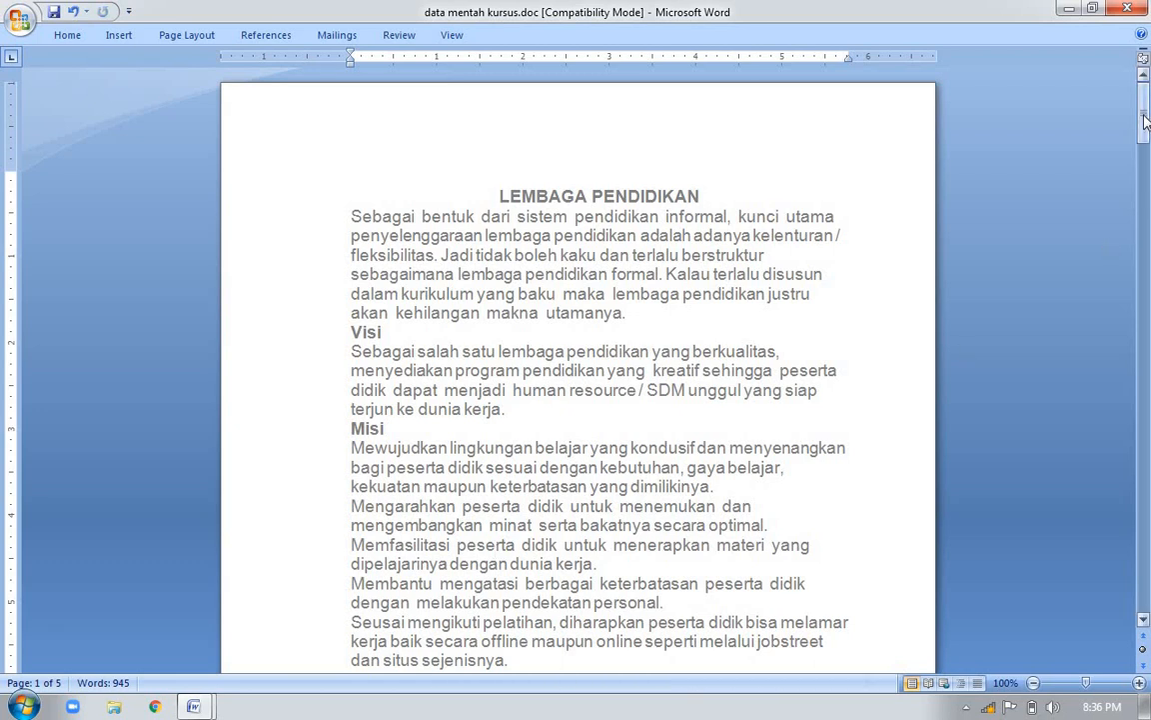
{"action": "left_click_drag", "start_coordinate": [1146, 118], "coordinate": [1141, 365]}
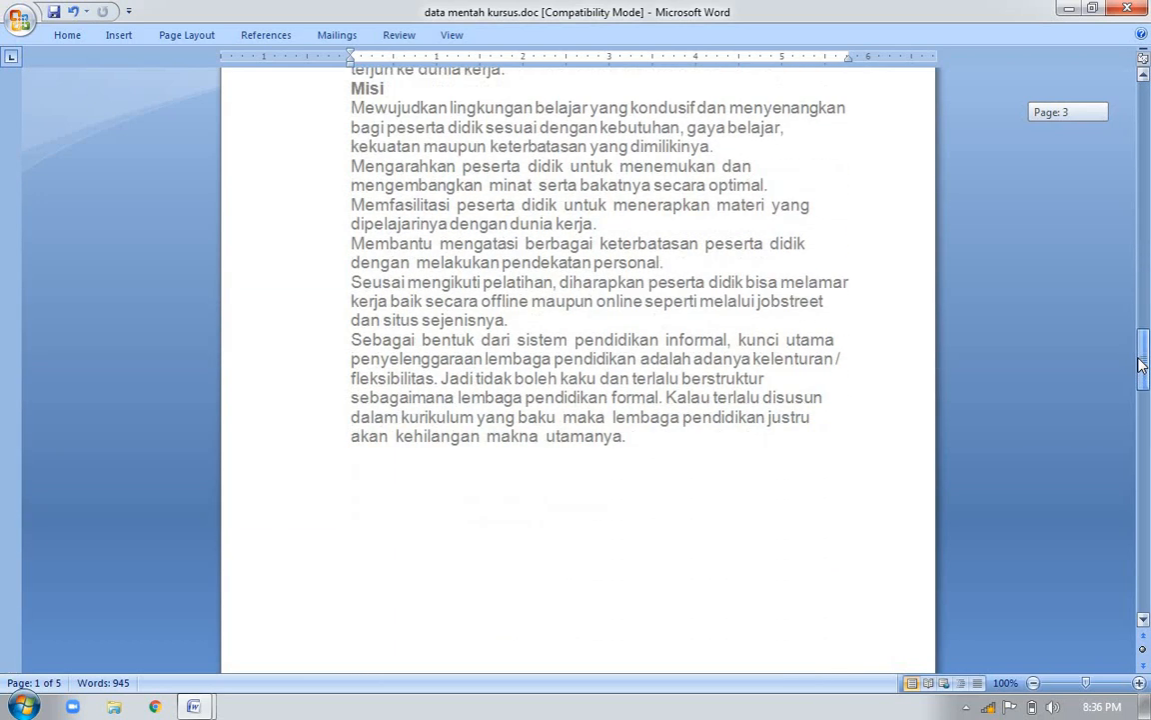
{"action": "left_click_drag", "start_coordinate": [1142, 365], "coordinate": [1145, 325]}
{"action": "left_click_drag", "start_coordinate": [1149, 187], "coordinate": [1147, 110]}
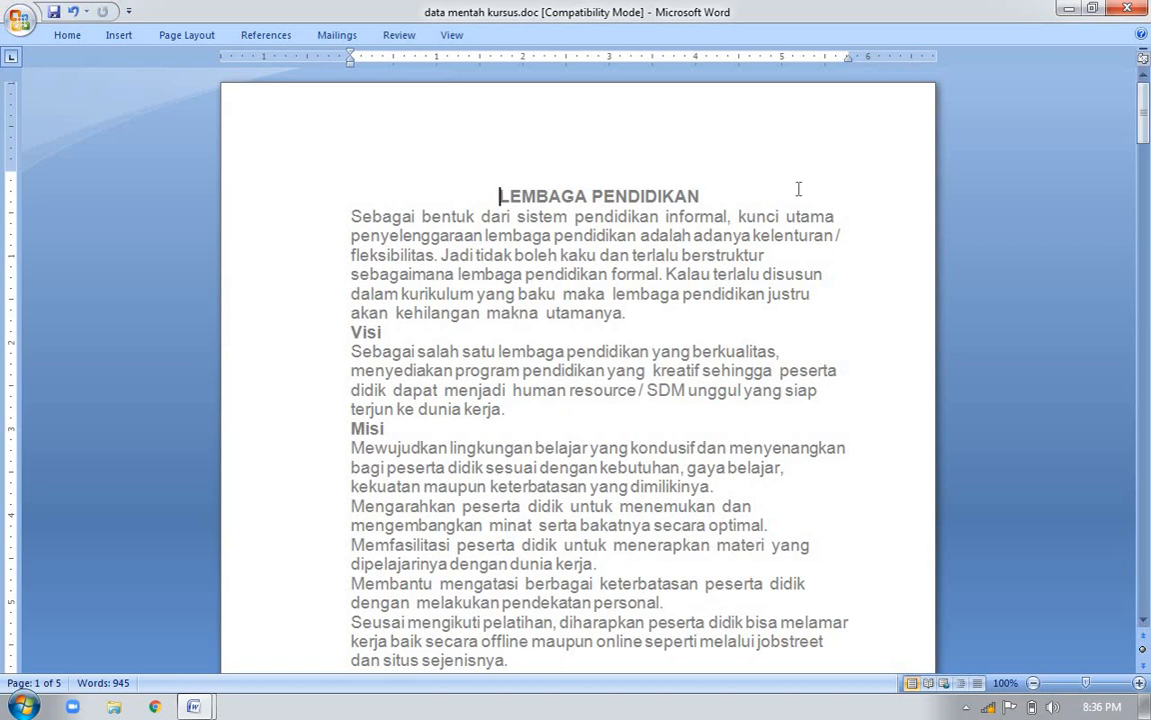
Use Go To to jump to page 3 of the document
{"action": "key", "text": "ctrl+g"}
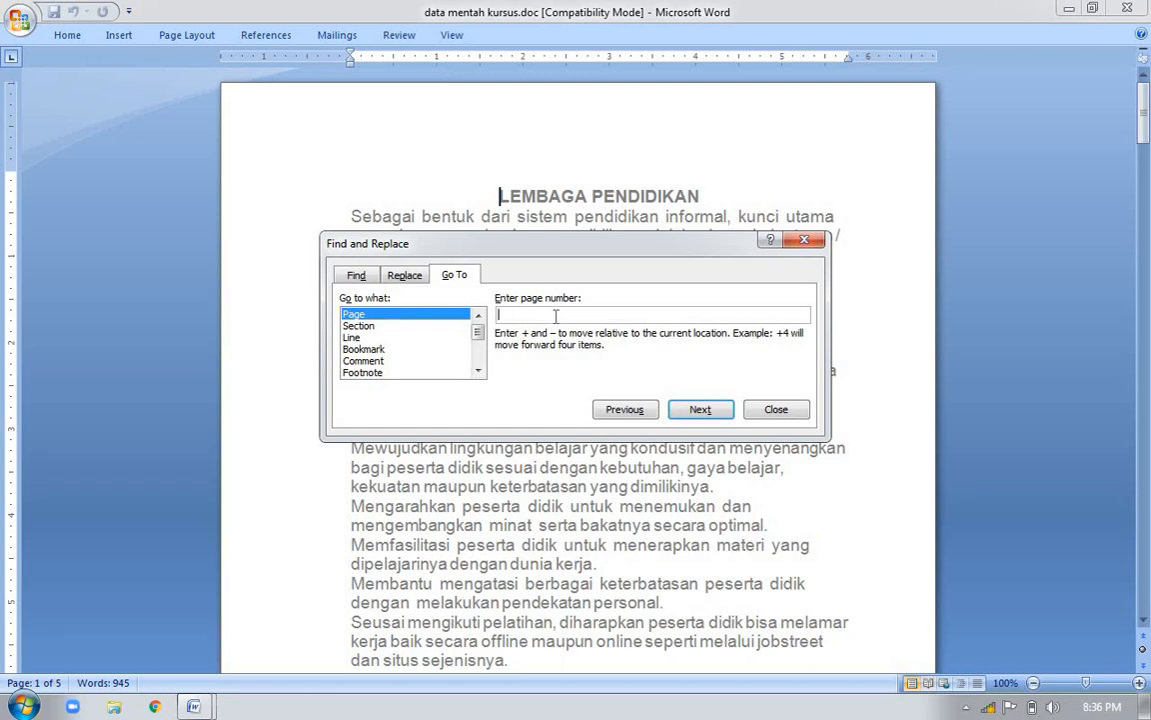
{"action": "type", "text": "3"}
{"action": "left_click", "coordinate": [693, 412]}
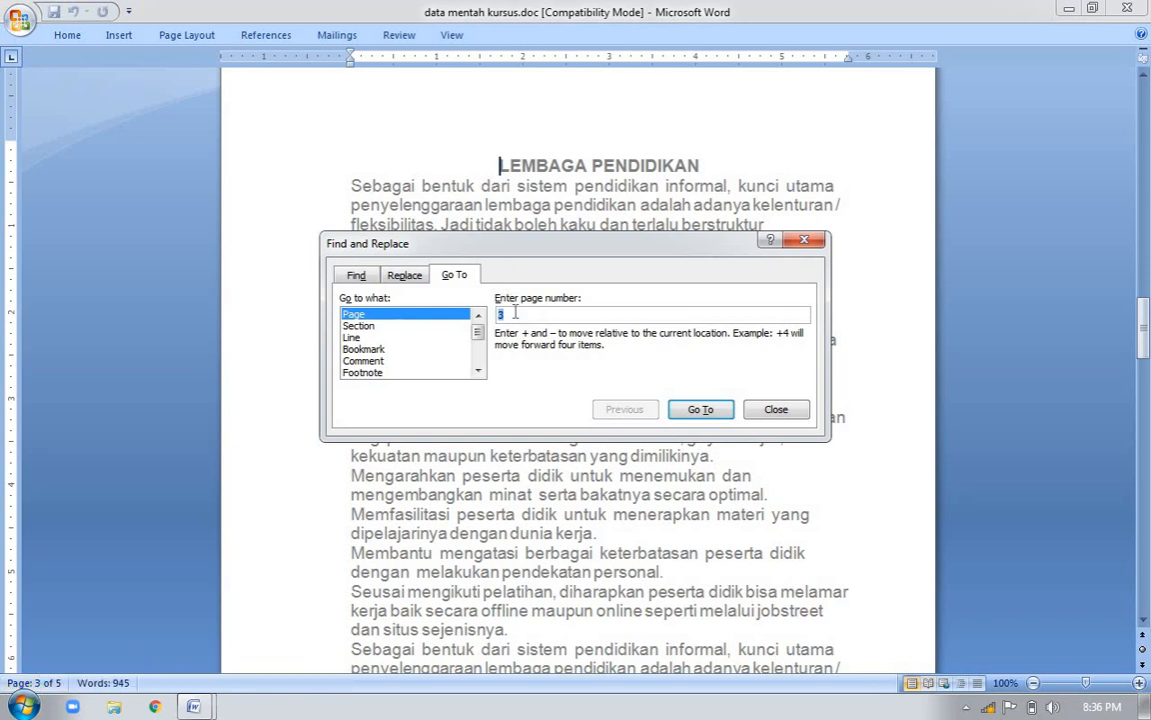
Go to page 5 and back to page 1 by page number, closing the Go To dialog
{"action": "left_click", "coordinate": [687, 418]}
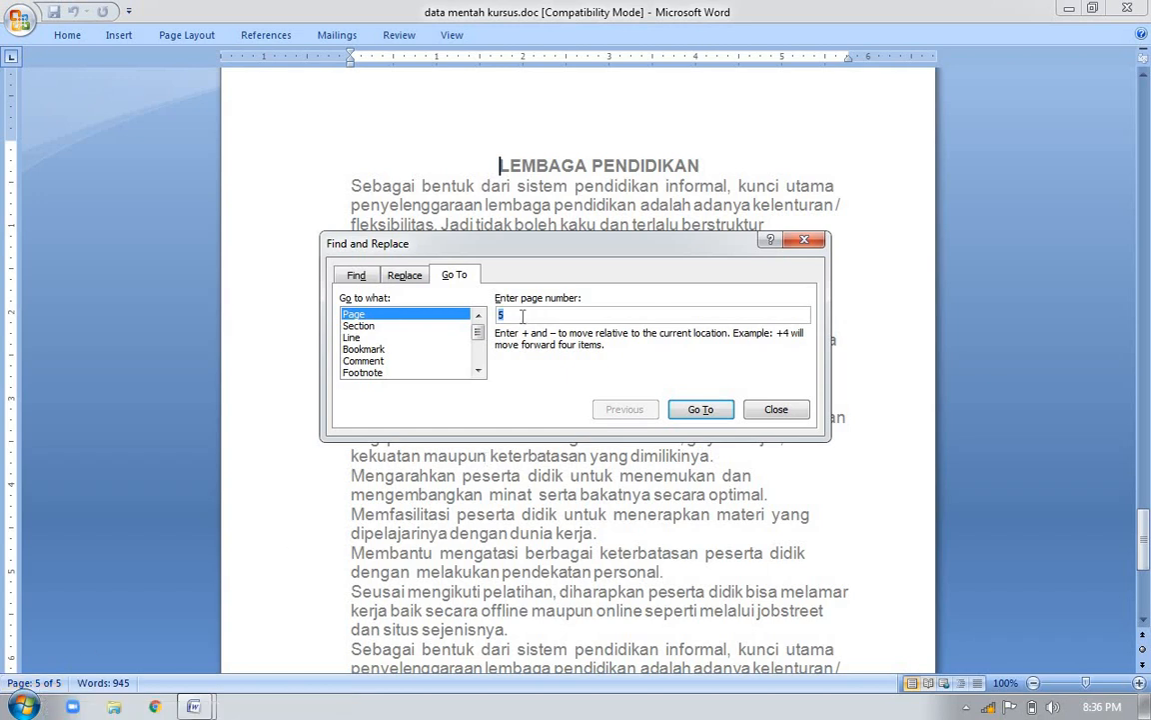
{"action": "type", "text": "1"}
{"action": "left_click", "coordinate": [689, 411]}
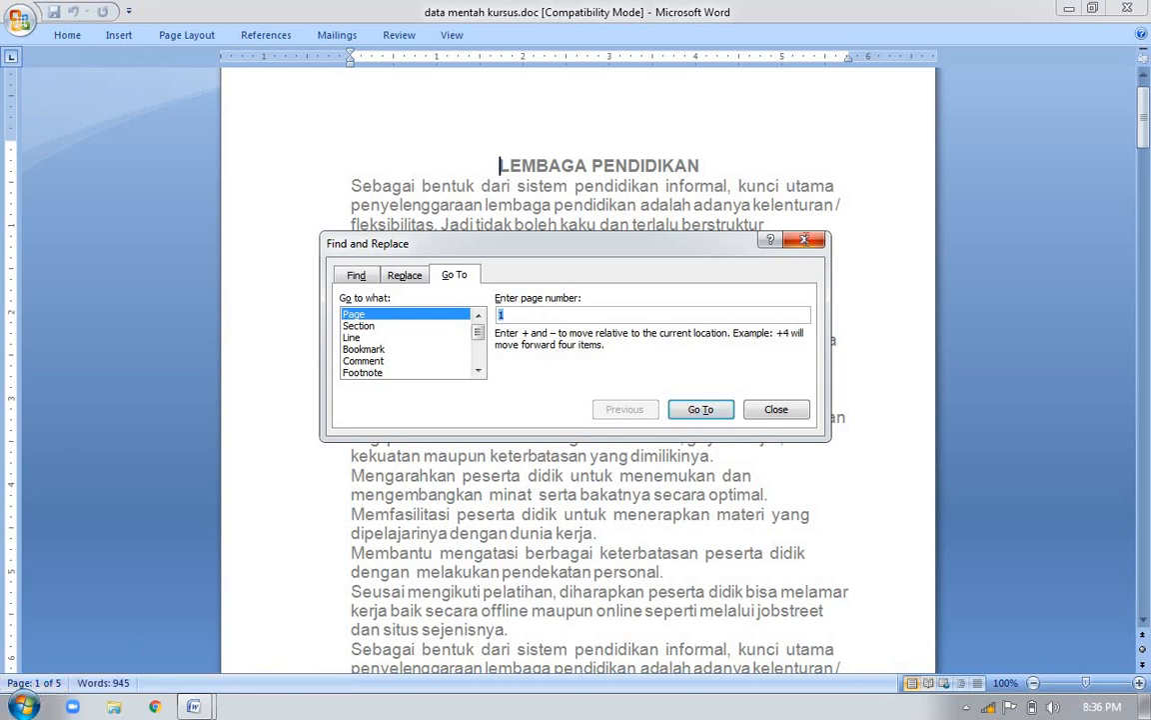
{"action": "left_click", "coordinate": [806, 242]}
Switch to the shortcut list document, mark the text replacement entry and return to data mentah kursus.doc
{"action": "key", "text": "alt+Tab"}
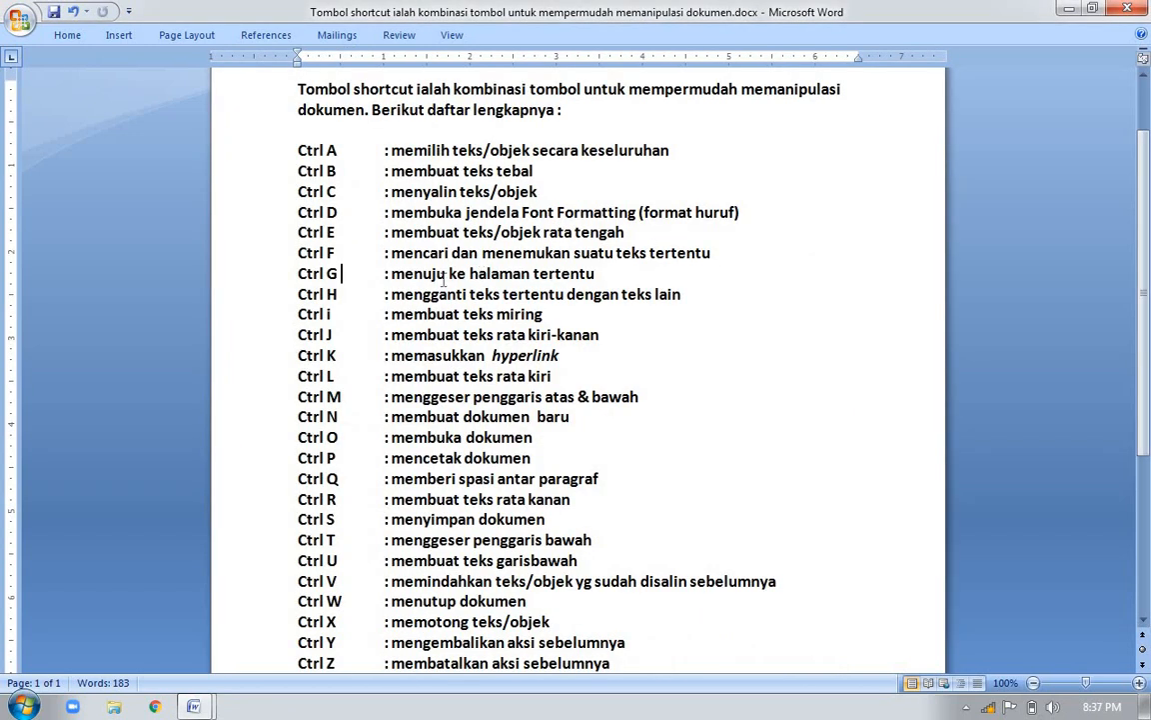
{"action": "left_click", "coordinate": [343, 294]}
{"action": "key", "text": "alt+Tab"}
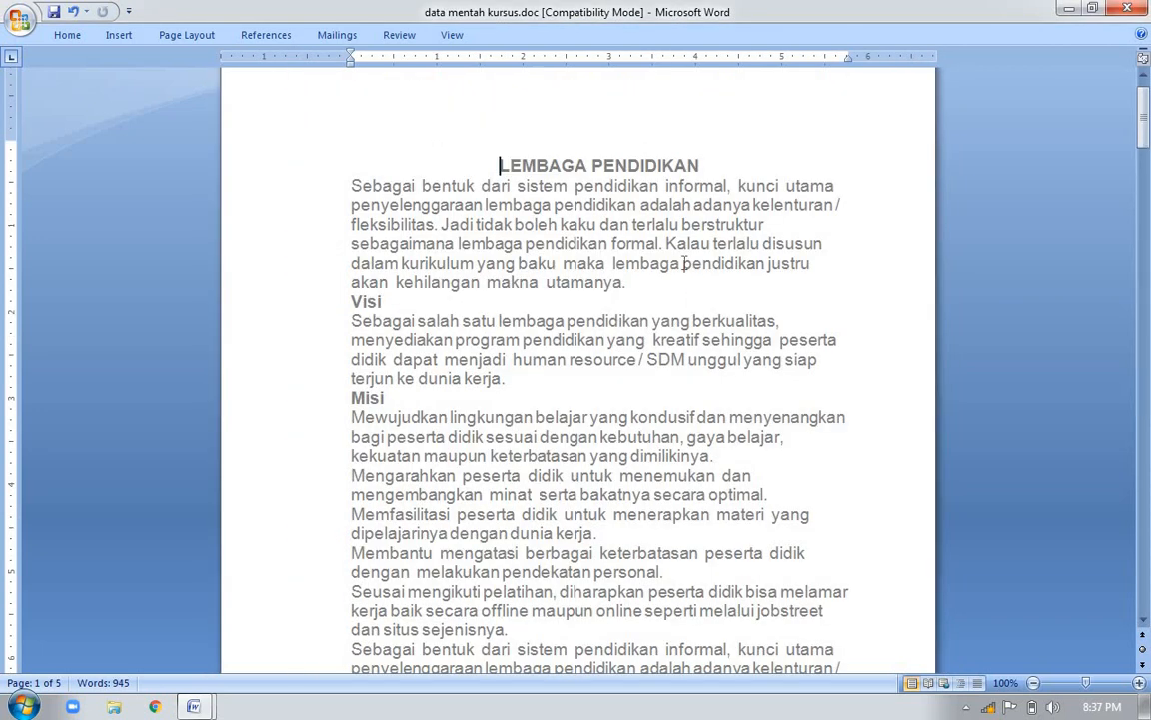
Look through all pages for occurrences of the word pendidikan and return to the start of the document
{"action": "double_click", "coordinate": [670, 167]}
{"action": "double_click", "coordinate": [643, 187]}
{"action": "key", "text": "Page_Down"}
{"action": "scroll", "coordinate": [642, 190], "scroll_direction": "down", "scroll_amount": 7}
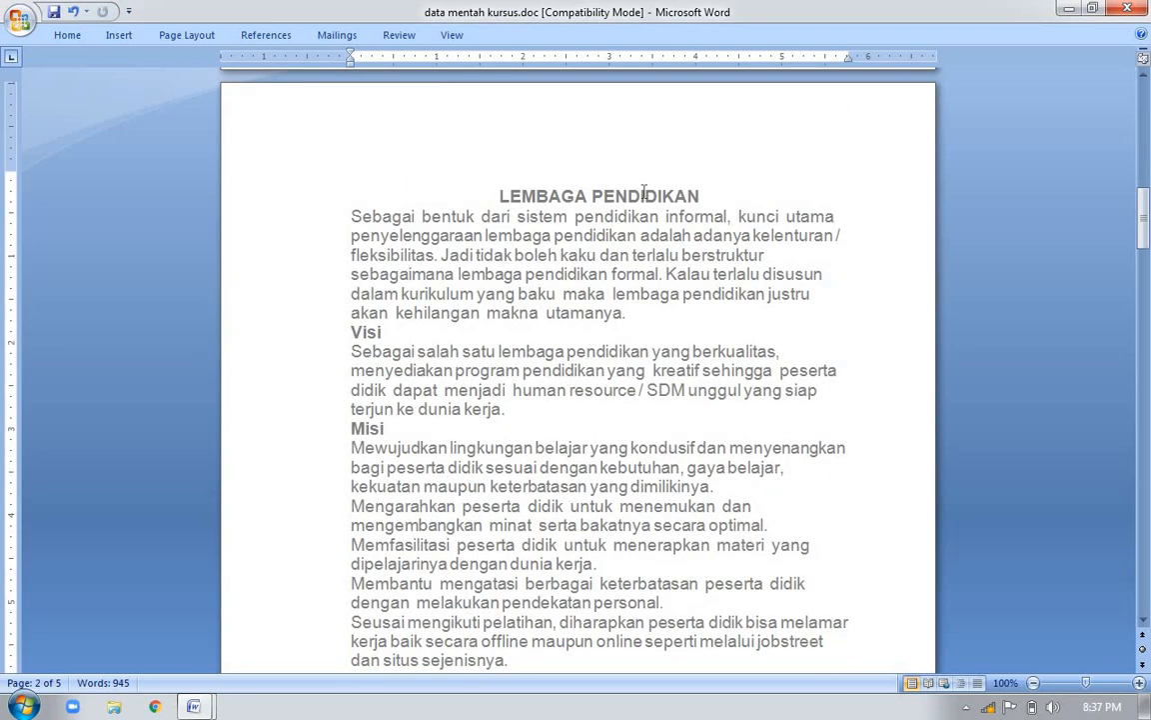
{"action": "double_click", "coordinate": [597, 196]}
{"action": "double_click", "coordinate": [633, 213]}
{"action": "key", "text": "Page_Down"}
{"action": "key", "text": "Page_Down"}
{"action": "key", "text": "Page_Down"}
{"action": "key", "text": "Page_Down"}
{"action": "key", "text": "Page_Down"}
{"action": "key", "text": "Page_Down"}
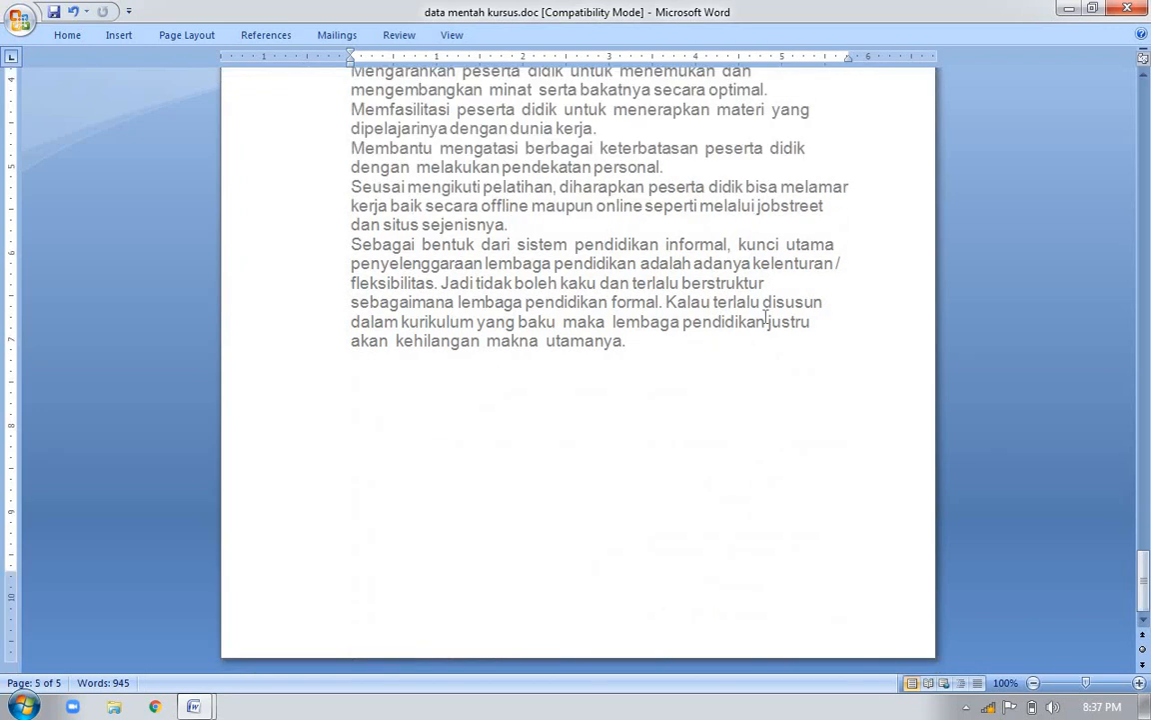
{"action": "double_click", "coordinate": [752, 322]}
{"action": "key", "text": "Page_Up"}
{"action": "key", "text": "Page_Up"}
{"action": "key", "text": "Page_Up"}
{"action": "key", "text": "Page_Up"}
{"action": "key", "text": "Page_Up"}
{"action": "key", "text": "Page_Up"}
{"action": "key", "text": "Page_Up"}
{"action": "key", "text": "Page_Up"}
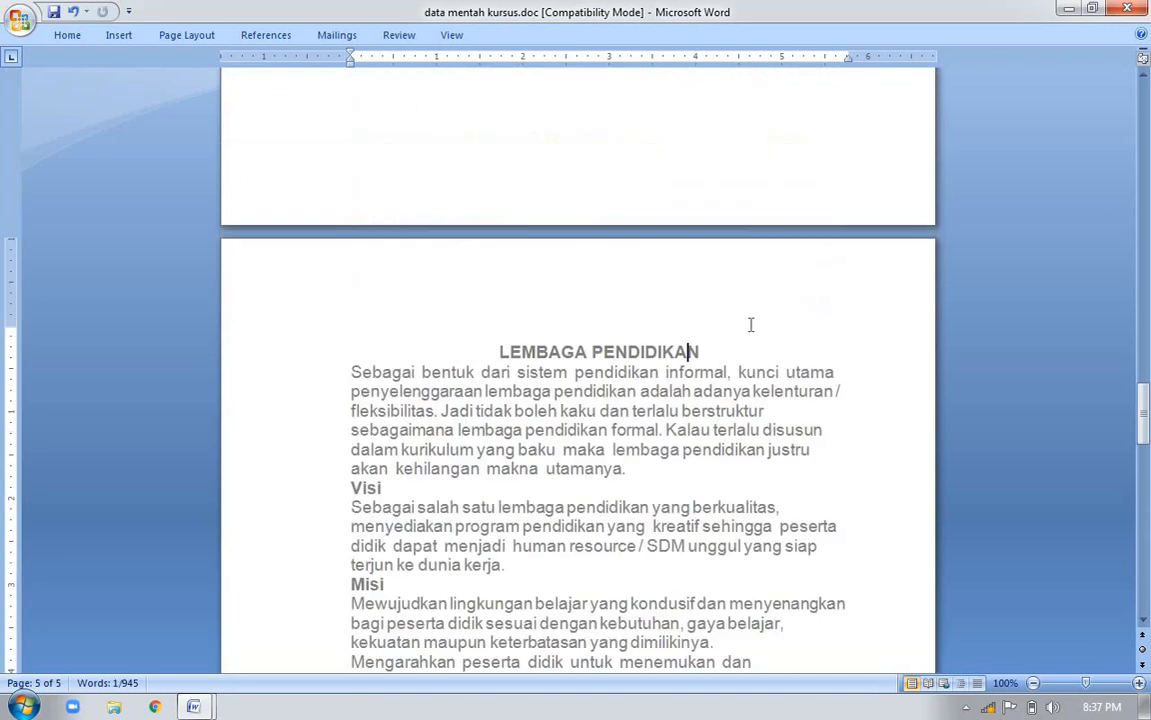
{"action": "key", "text": "ctrl+Home"}
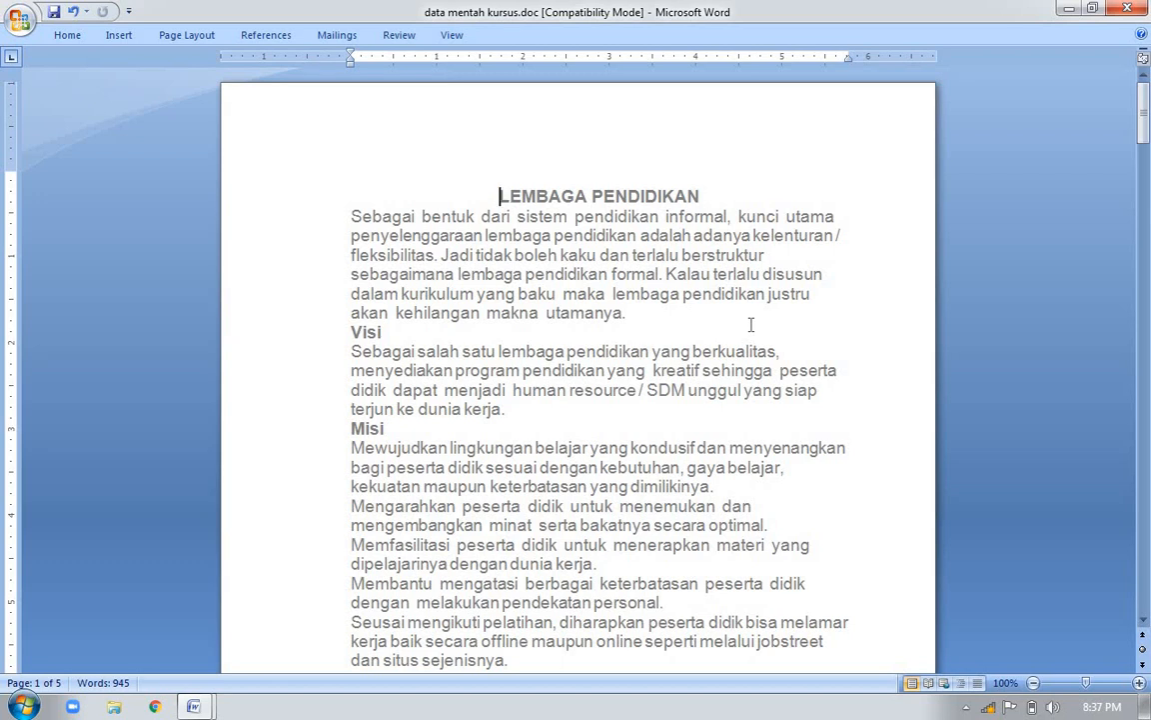
Replace every occurrence of pendidikan with kursus throughout the document and close the Find and Replace dialog
{"action": "key", "text": "ctrl+h"}
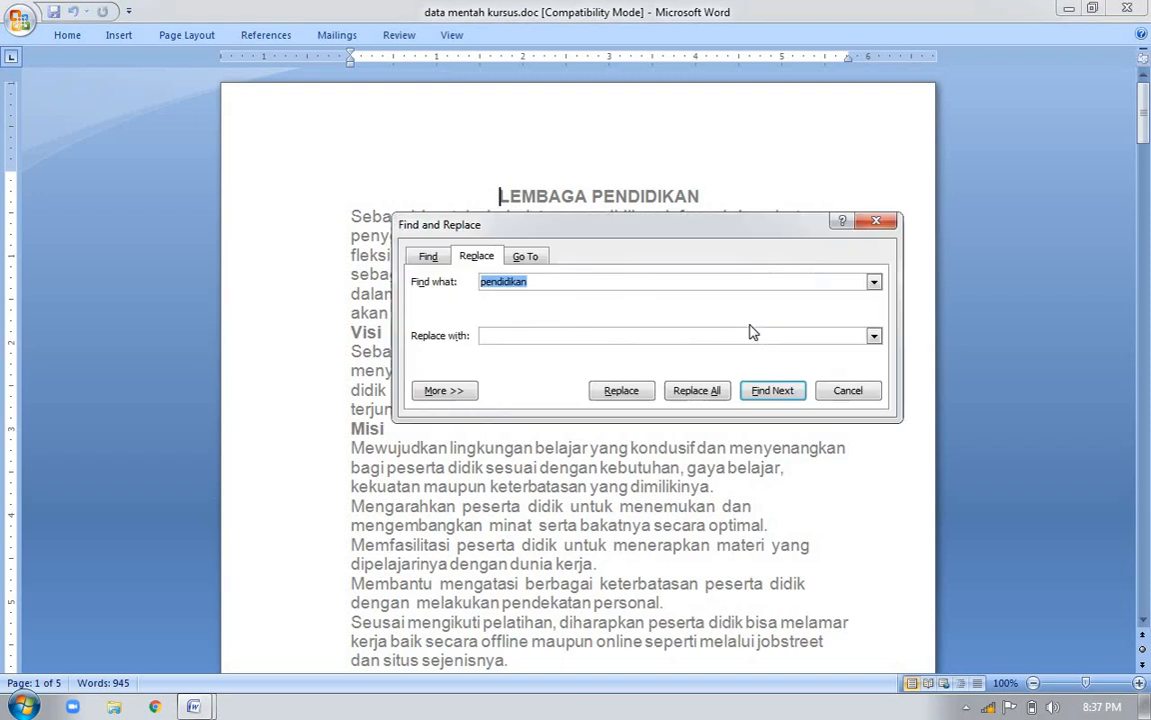
{"action": "left_click", "coordinate": [554, 281]}
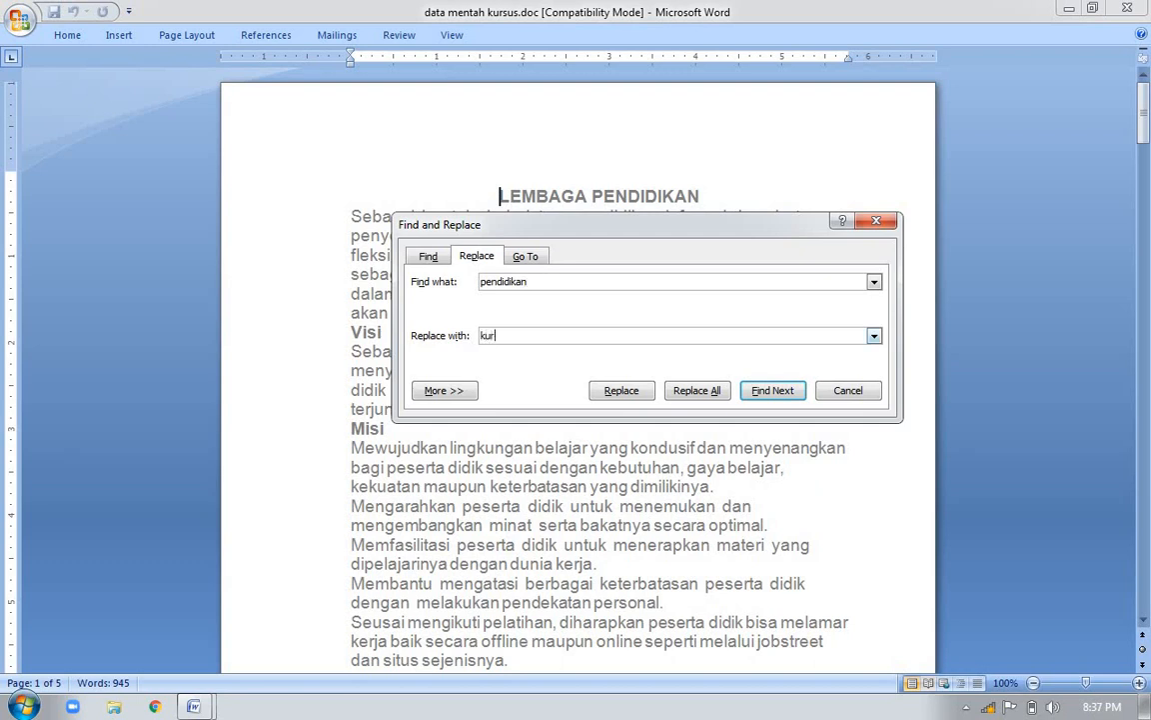
{"action": "left_click", "coordinate": [697, 391]}
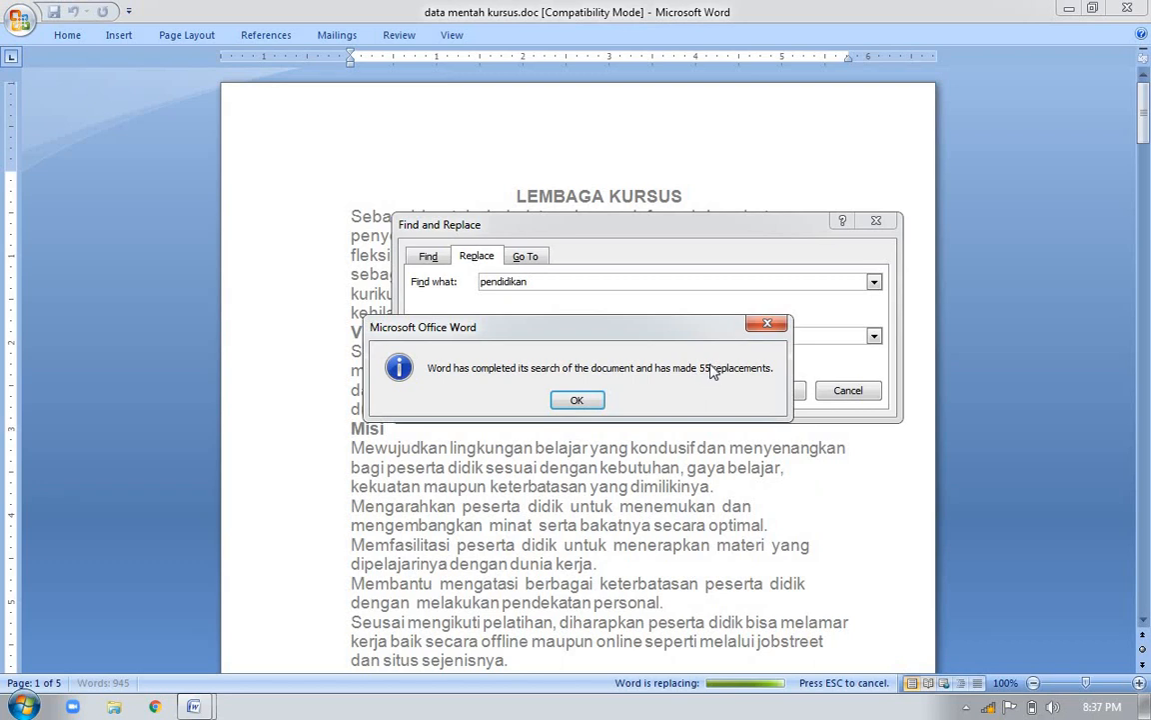
{"action": "left_click", "coordinate": [587, 399]}
{"action": "left_click", "coordinate": [878, 222]}
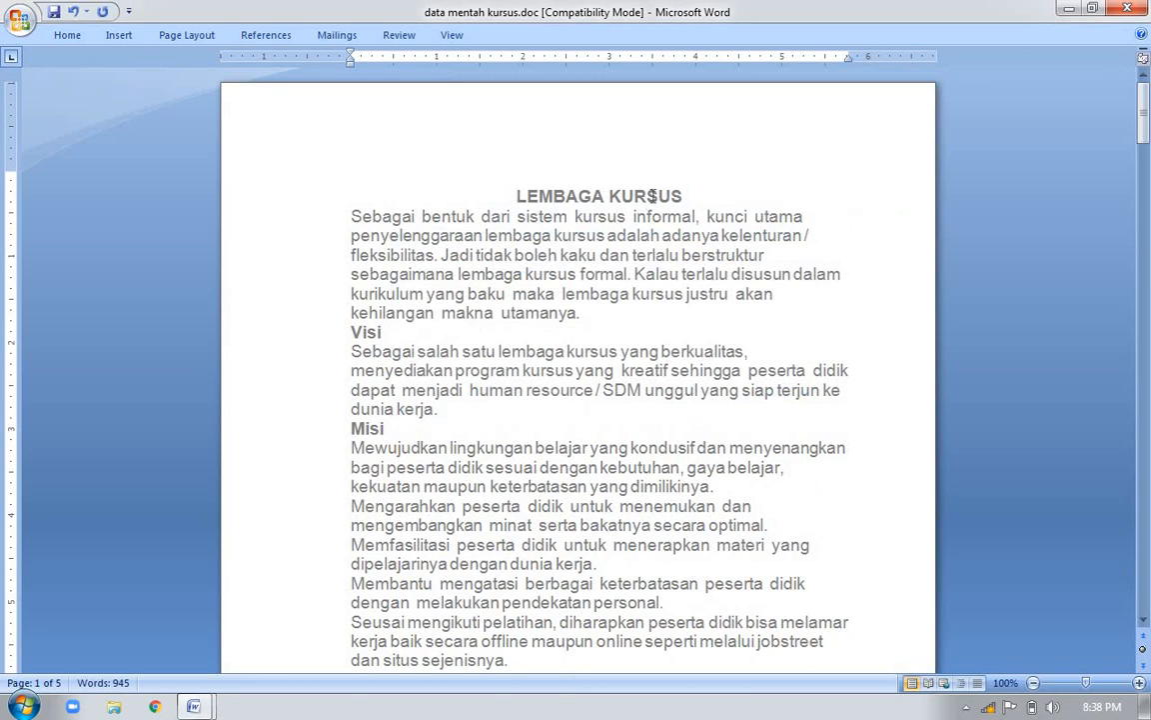
Check the replaced word kursus in the title and first paragraph of page 1
{"action": "double_click", "coordinate": [654, 196]}
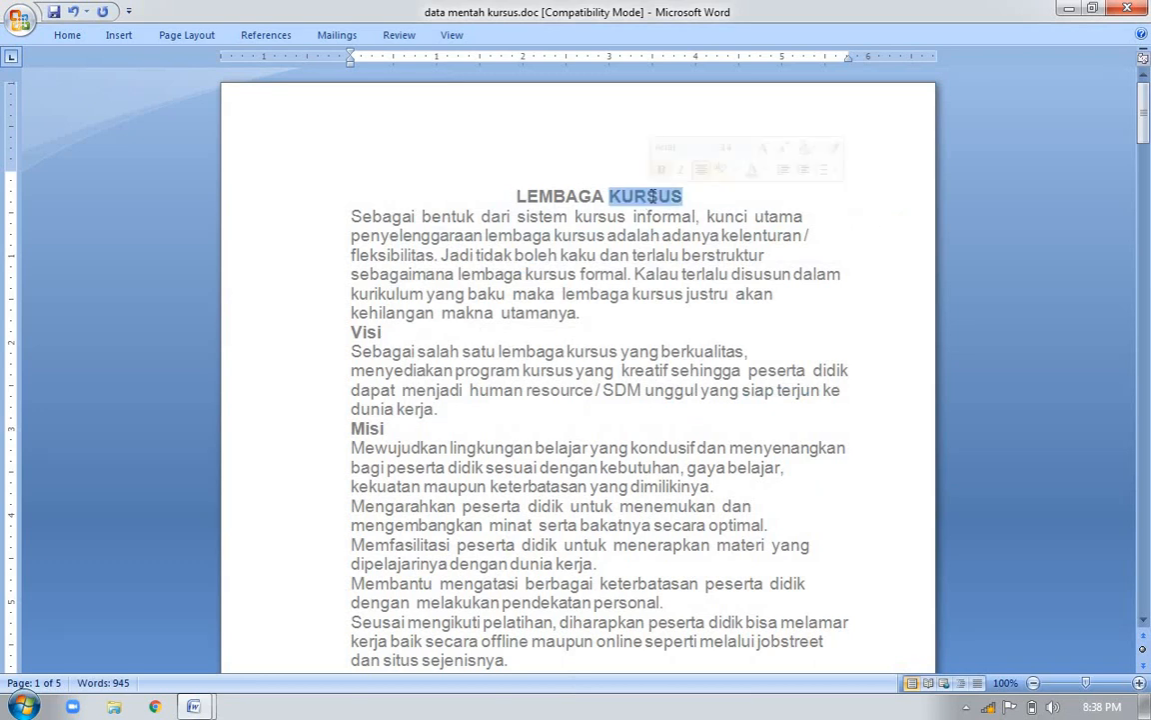
{"action": "left_click", "coordinate": [546, 217]}
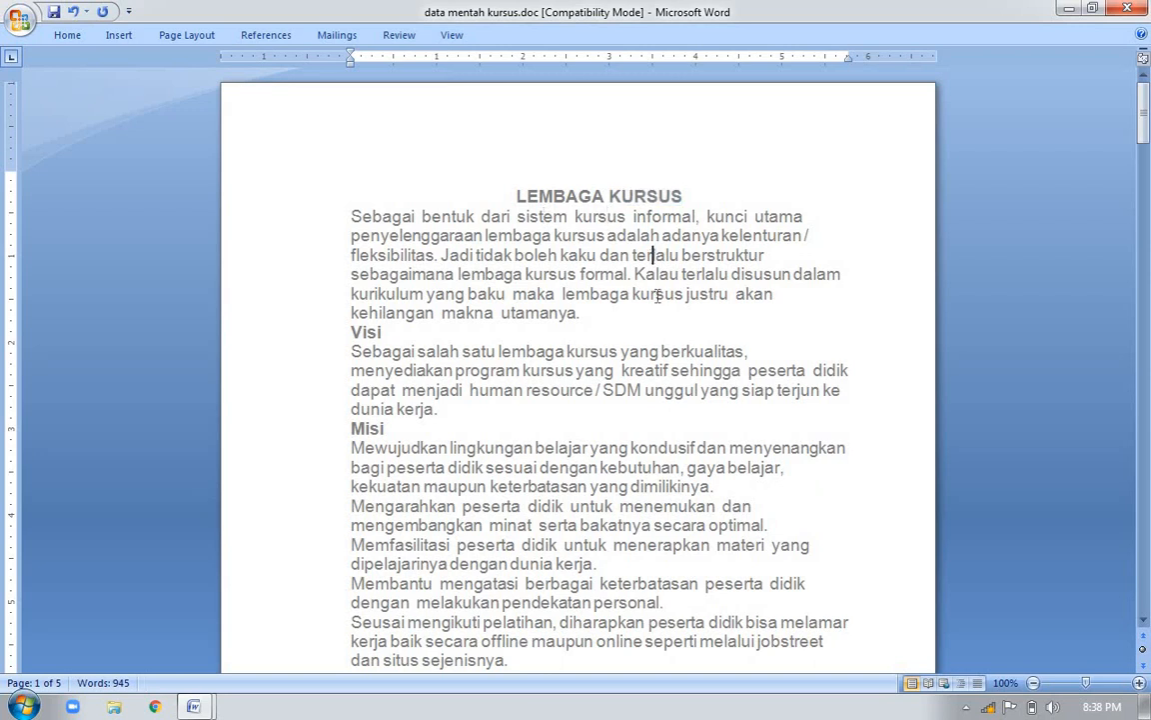
{"action": "left_click", "coordinate": [653, 257]}
{"action": "double_click", "coordinate": [556, 274]}
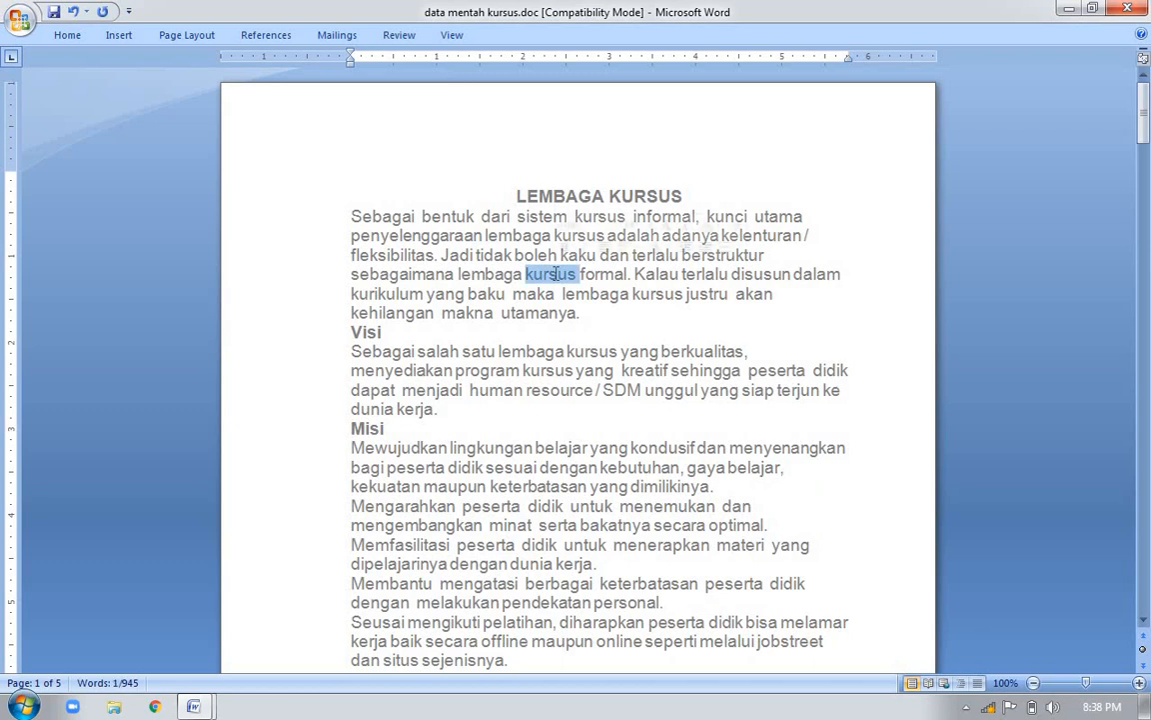
Examine the replaced word on the remaining pages through page 5 and return to the title on page 1
{"action": "key", "text": "shift+F5"}
{"action": "key", "text": "shift+F5"}
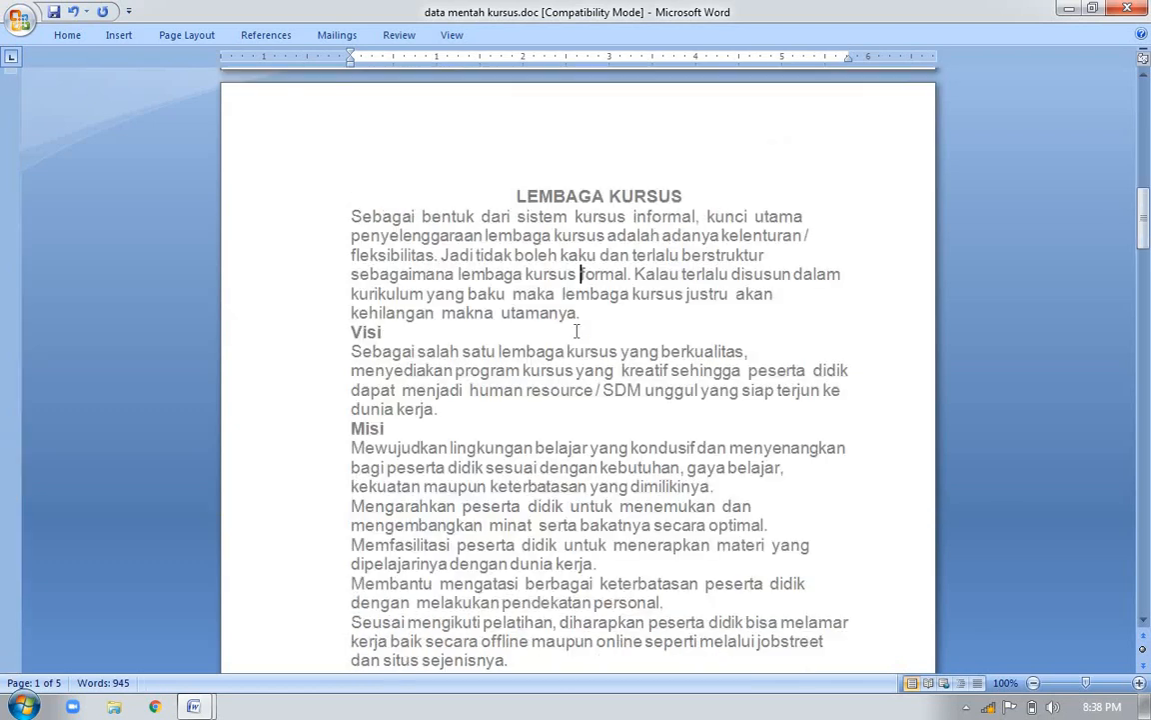
{"action": "key", "text": "shift+F5"}
{"action": "key", "text": "shift+F5"}
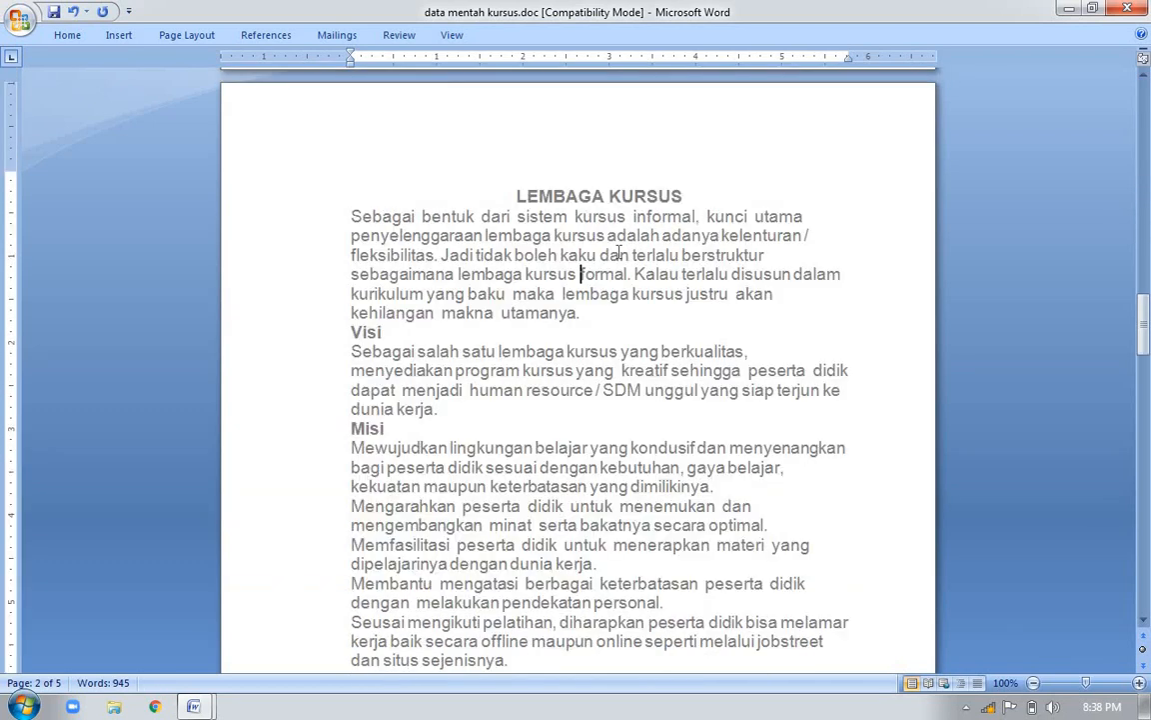
{"action": "key", "text": "shift+F5"}
{"action": "key", "text": "shift+F5"}
{"action": "key", "text": "shift+F5"}
{"action": "key", "text": "shift+F5"}
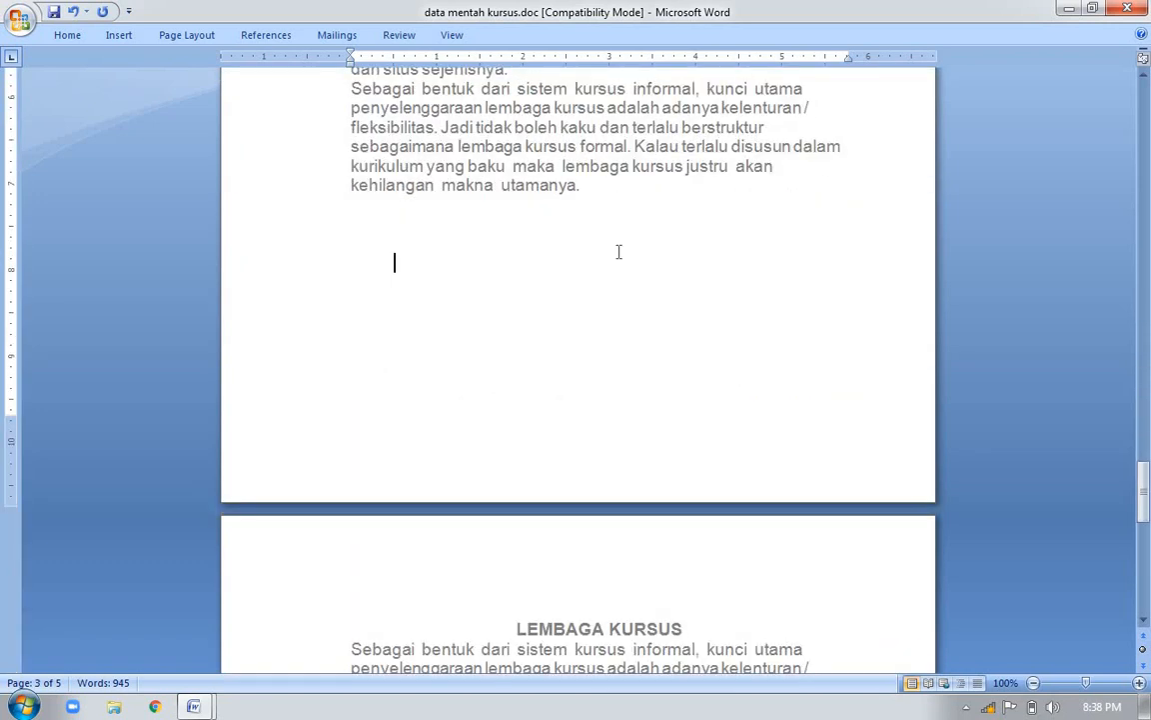
{"action": "key", "text": "shift+F5"}
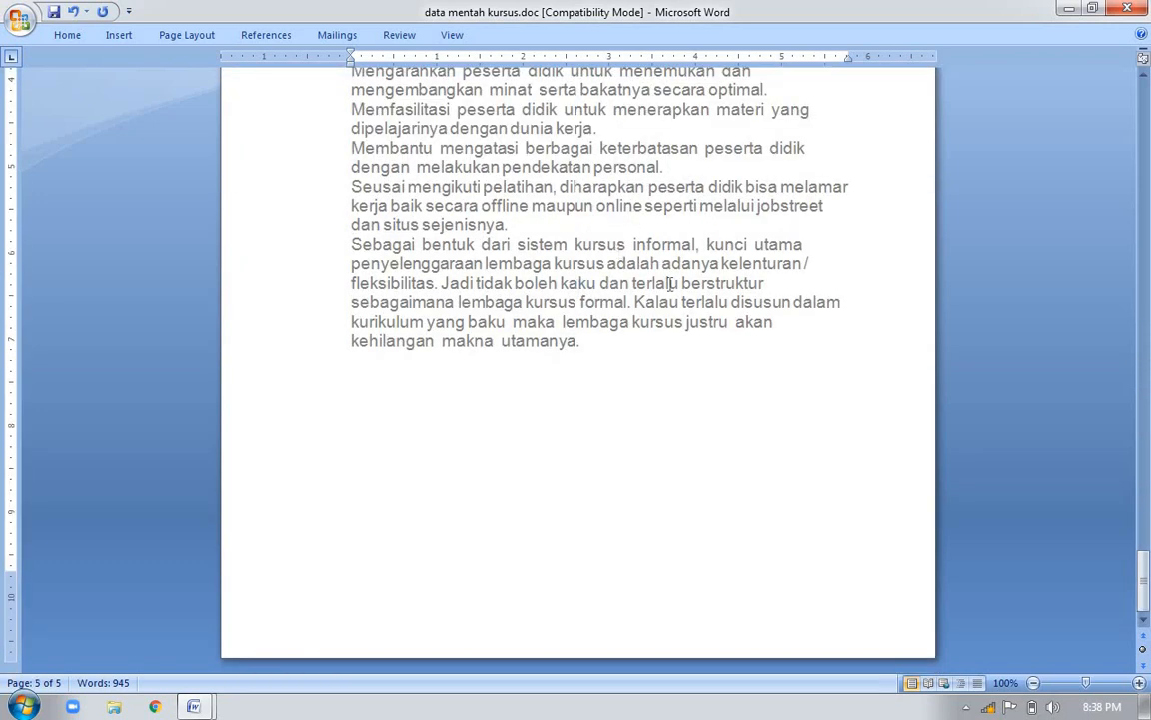
{"action": "double_click", "coordinate": [670, 323]}
{"action": "key", "text": "shift+F5"}
{"action": "key", "text": "shift+F5"}
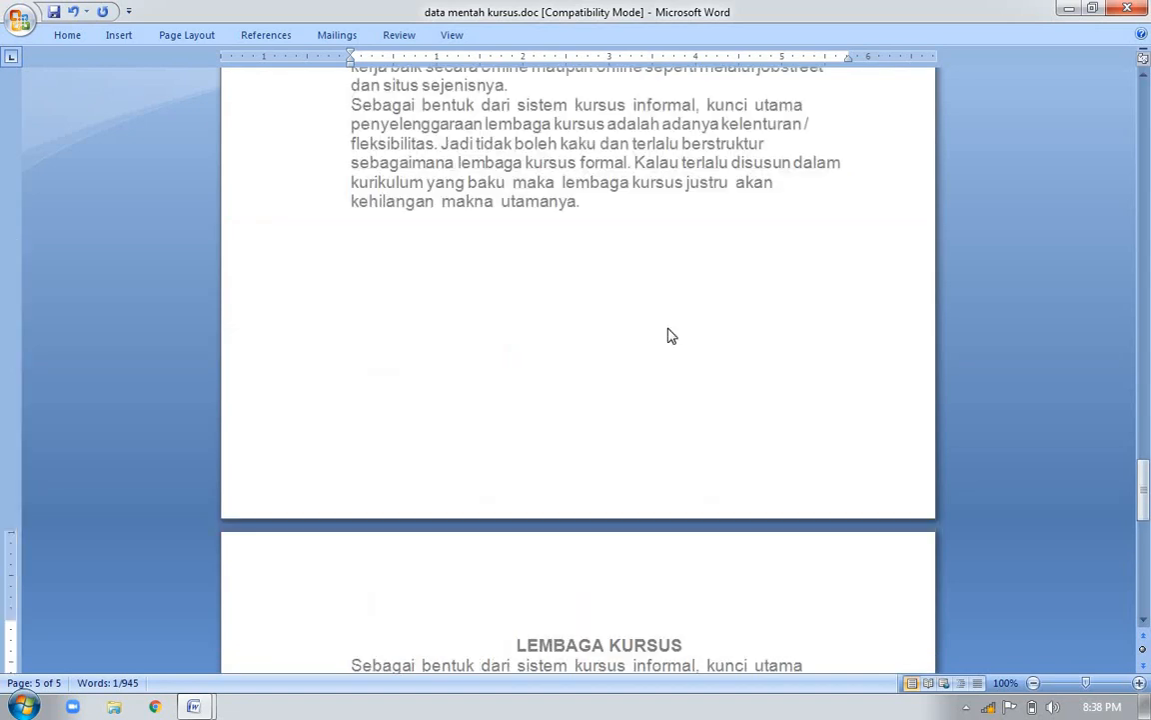
{"action": "key", "text": "Page_Up"}
{"action": "key", "text": "Page_Up"}
{"action": "key", "text": "Page_Up"}
{"action": "key", "text": "Page_Up"}
{"action": "key", "text": "Page_Up"}
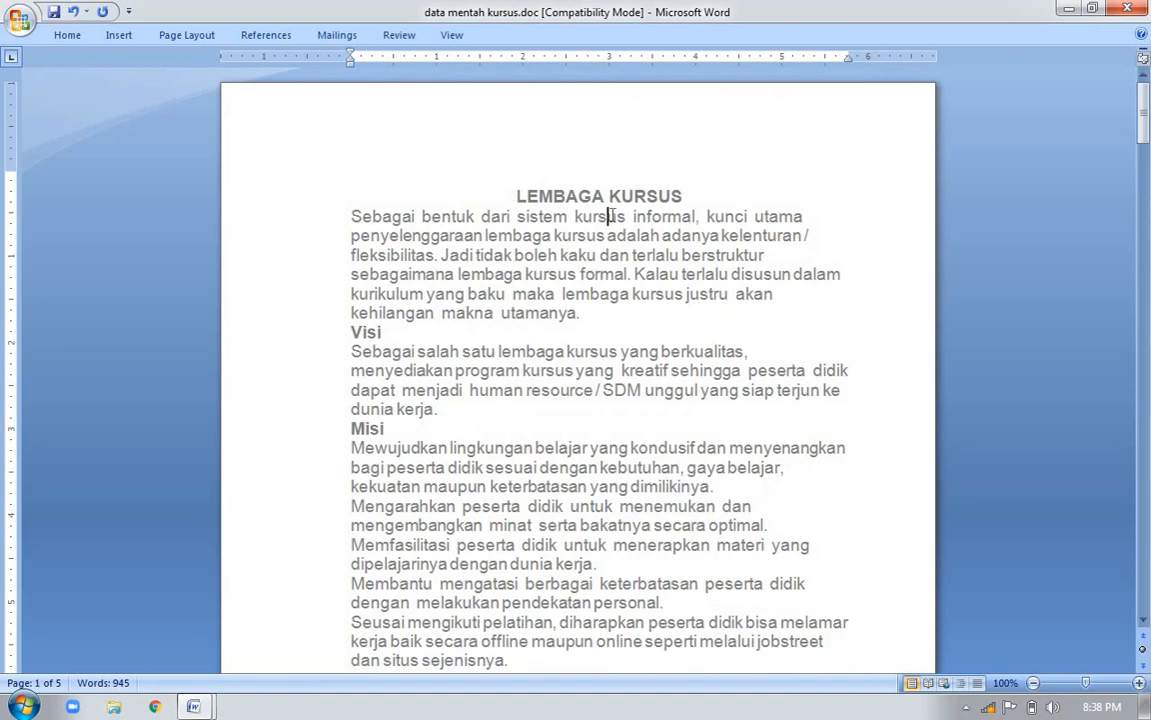
{"action": "key", "text": "Right"}
{"action": "key", "text": "Right"}
{"action": "key", "text": "Right"}
{"action": "key", "text": "Right"}
{"action": "key", "text": "Right"}
{"action": "key", "text": "Right"}
{"action": "key", "text": "Right"}
{"action": "key", "text": "Right"}
{"action": "key", "text": "Right"}
{"action": "key", "text": "Right"}
{"action": "key", "text": "Right"}
{"action": "double_click", "coordinate": [614, 196]}
{"action": "left_click", "coordinate": [606, 220]}
Switch to the shortcut list document and mark the italic text entry
{"action": "key", "text": "alt+Tab"}
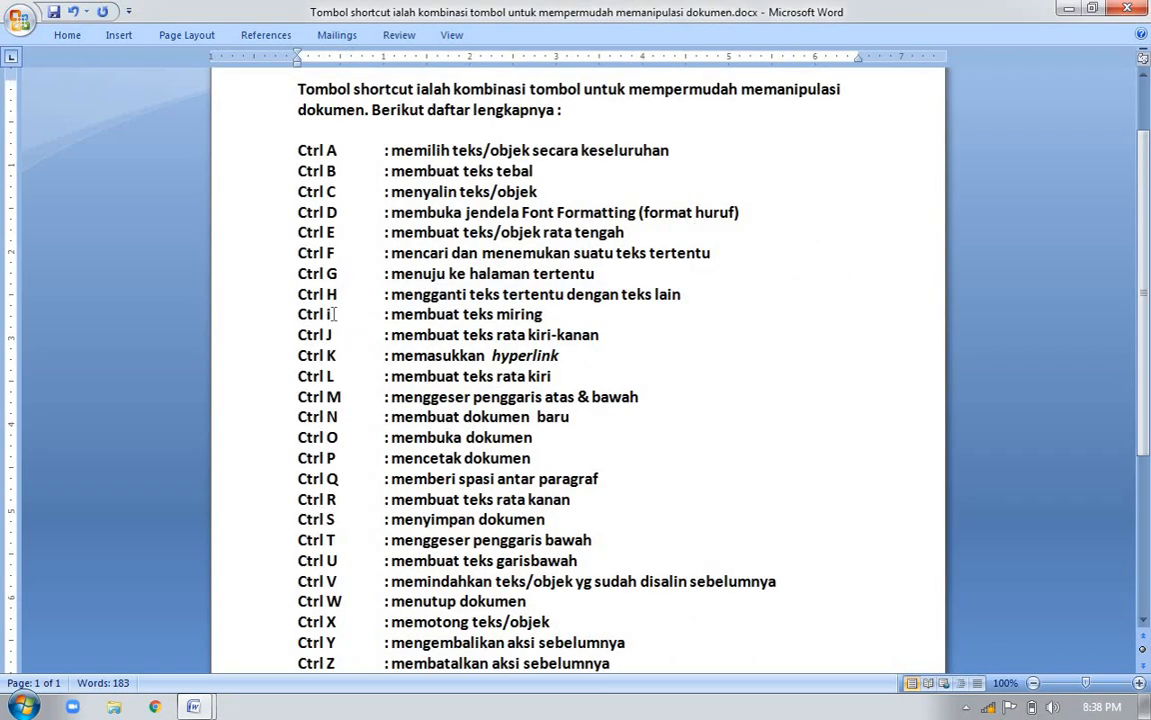
{"action": "left_click", "coordinate": [332, 313]}
{"action": "left_click", "coordinate": [546, 315]}
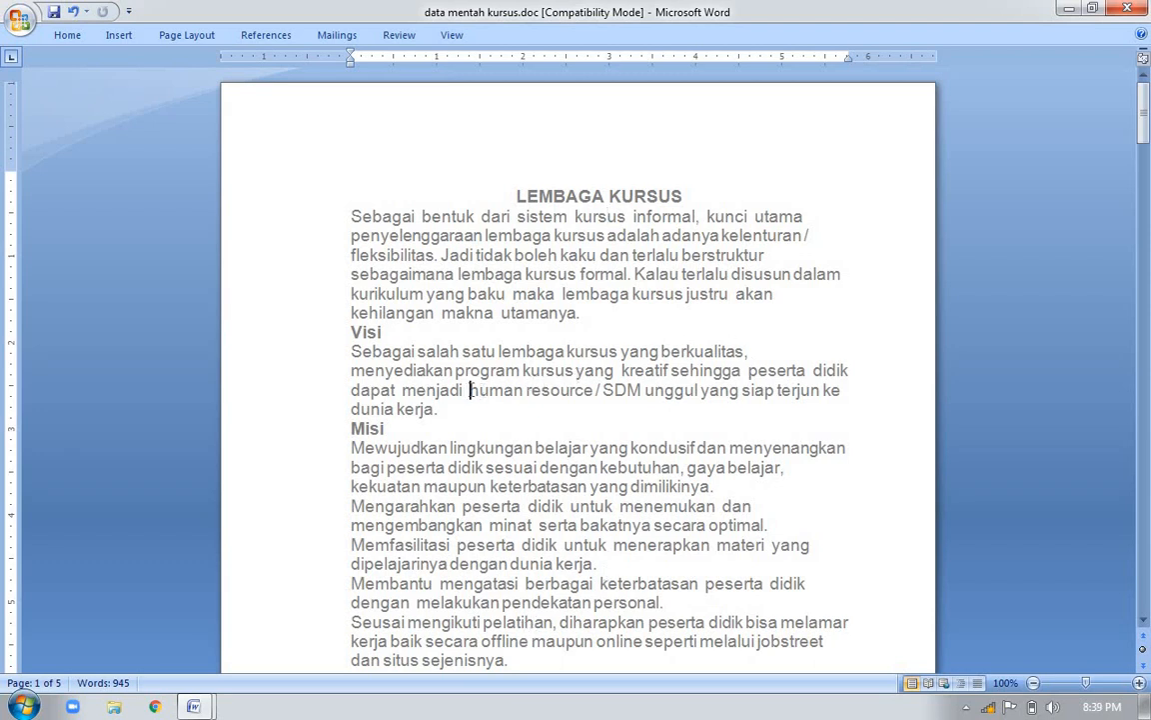
Italicize the words human resource in the Visi paragraph of data mentah kursus.doc
{"action": "left_click_drag", "start_coordinate": [469, 390], "coordinate": [596, 392]}
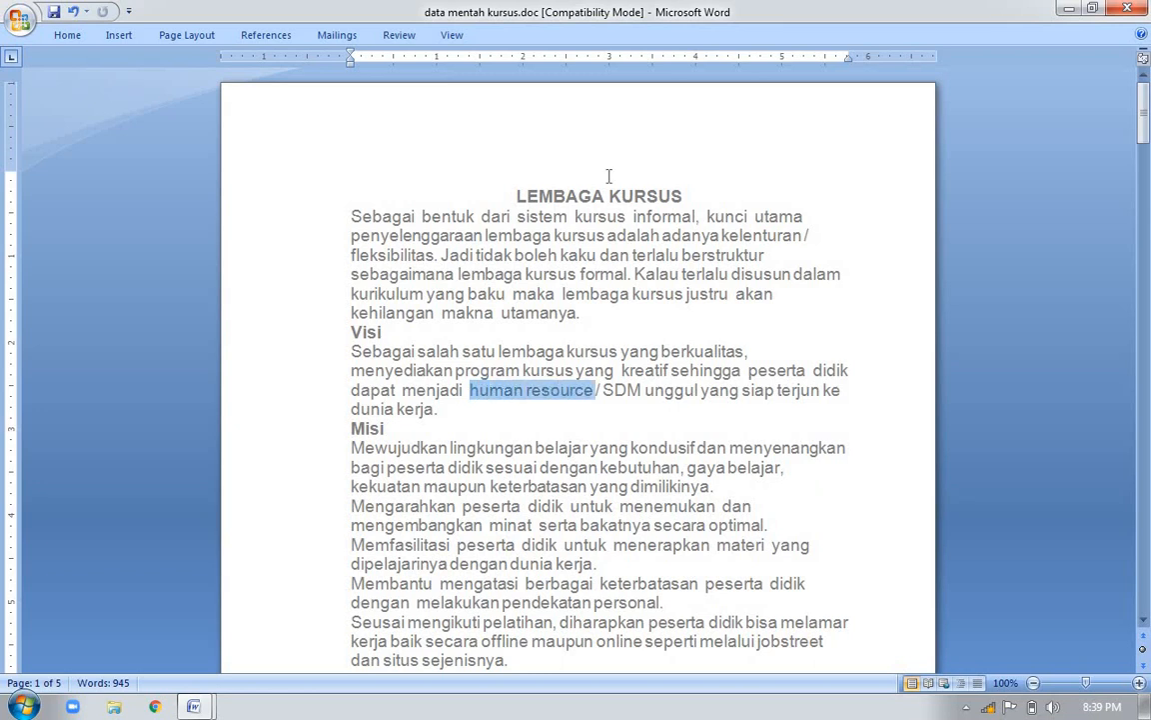
{"action": "left_click_drag", "start_coordinate": [609, 176], "coordinate": [594, 398]}
{"action": "key", "text": "ctrl+i"}
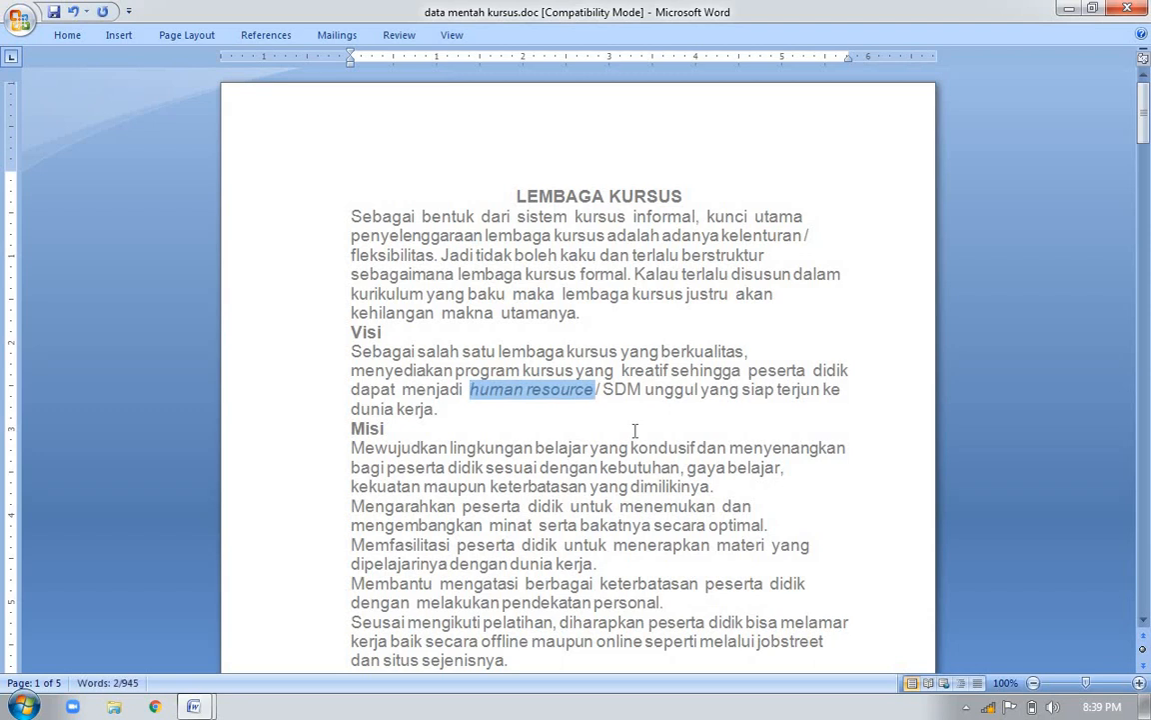
Italicize the words offline and online in the last Misi paragraph on page 1
{"action": "double_click", "coordinate": [501, 641]}
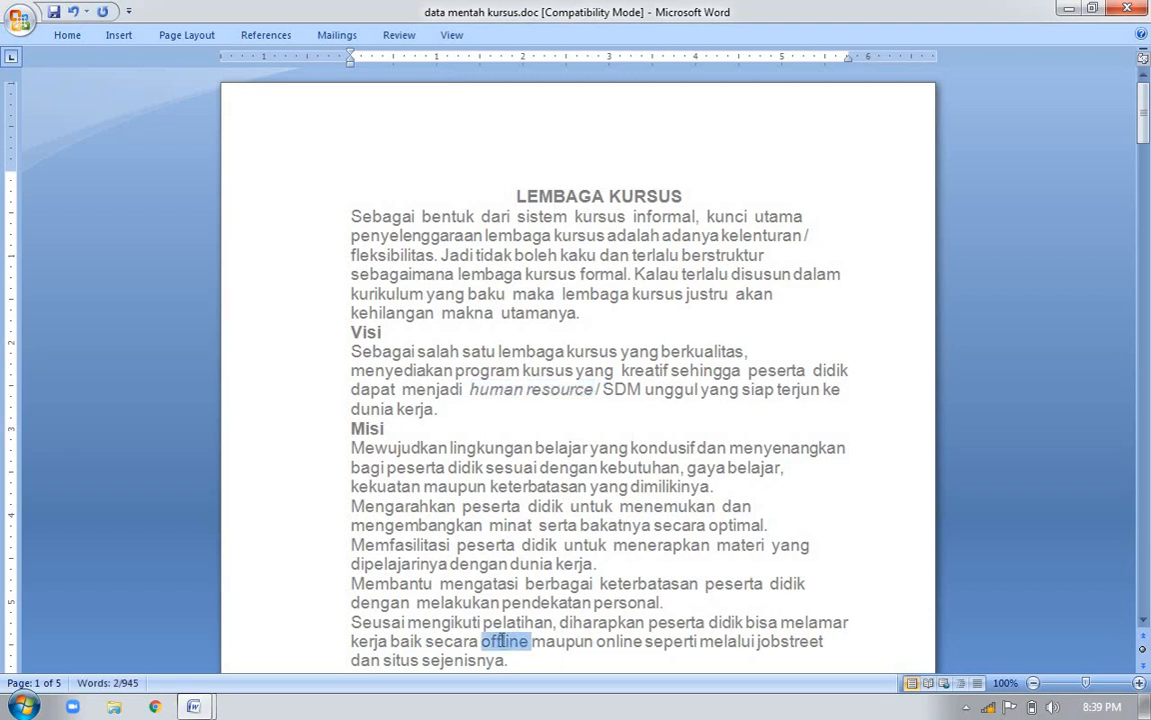
{"action": "key", "text": "ctrl+i"}
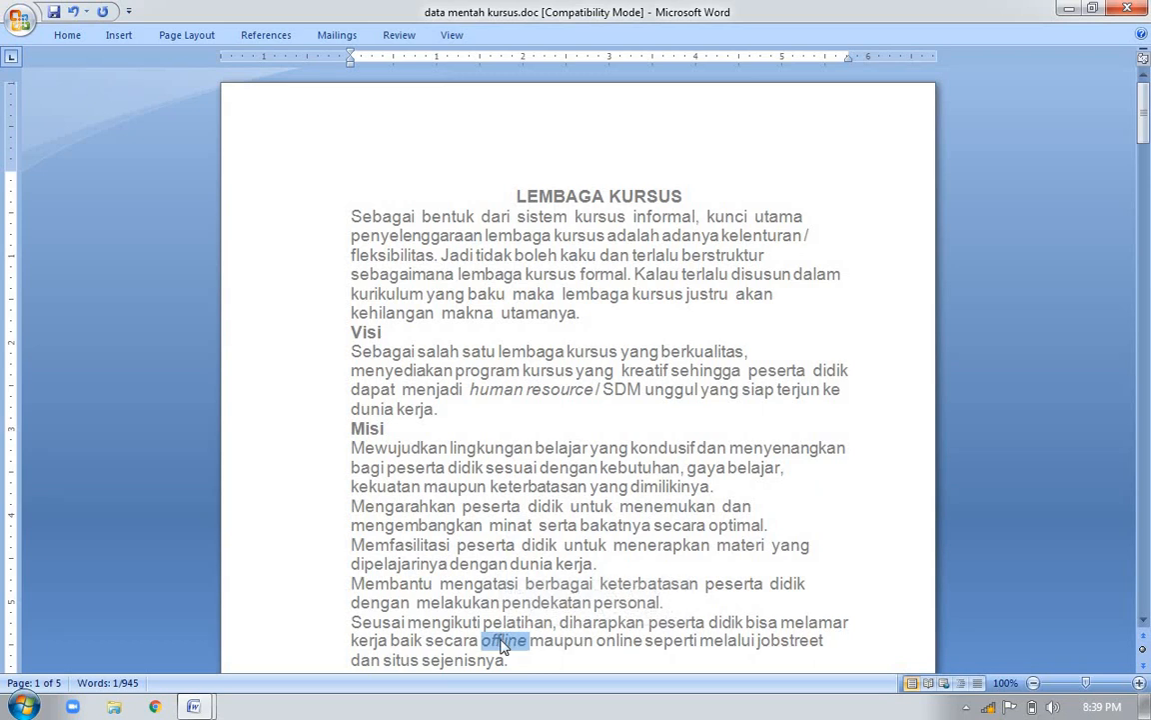
{"action": "double_click", "coordinate": [612, 640]}
{"action": "key", "text": "ctrl+i"}
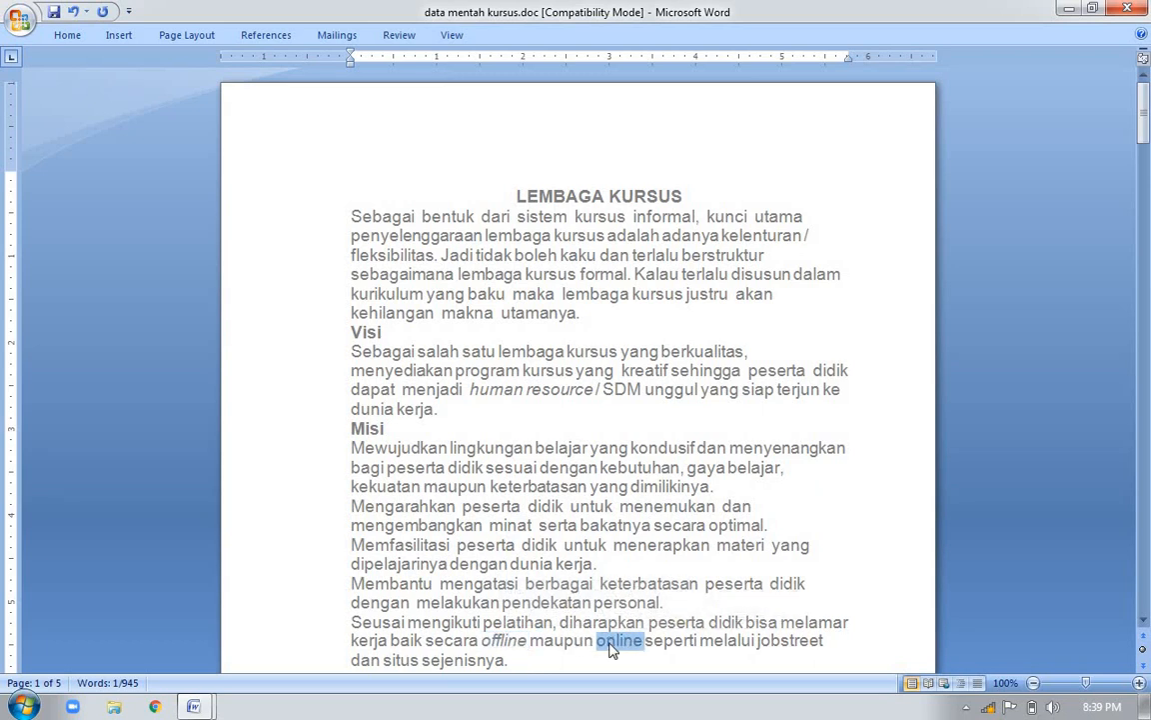
{"action": "left_click", "coordinate": [565, 659]}
Consult the justified text entry in the shortcut list document, and justify the first paragraph below the LEMBAGA KURSUS title in data mentah kursus.doc
{"action": "key", "text": "alt+Tab"}
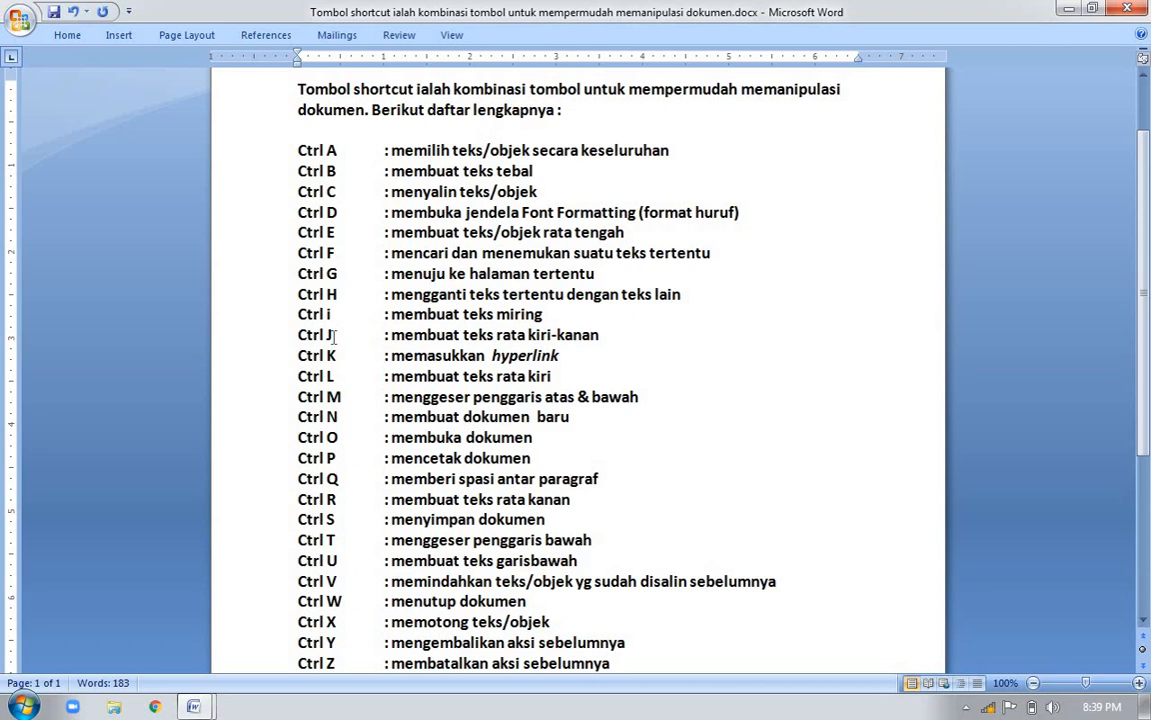
{"action": "key", "text": "alt+Tab"}
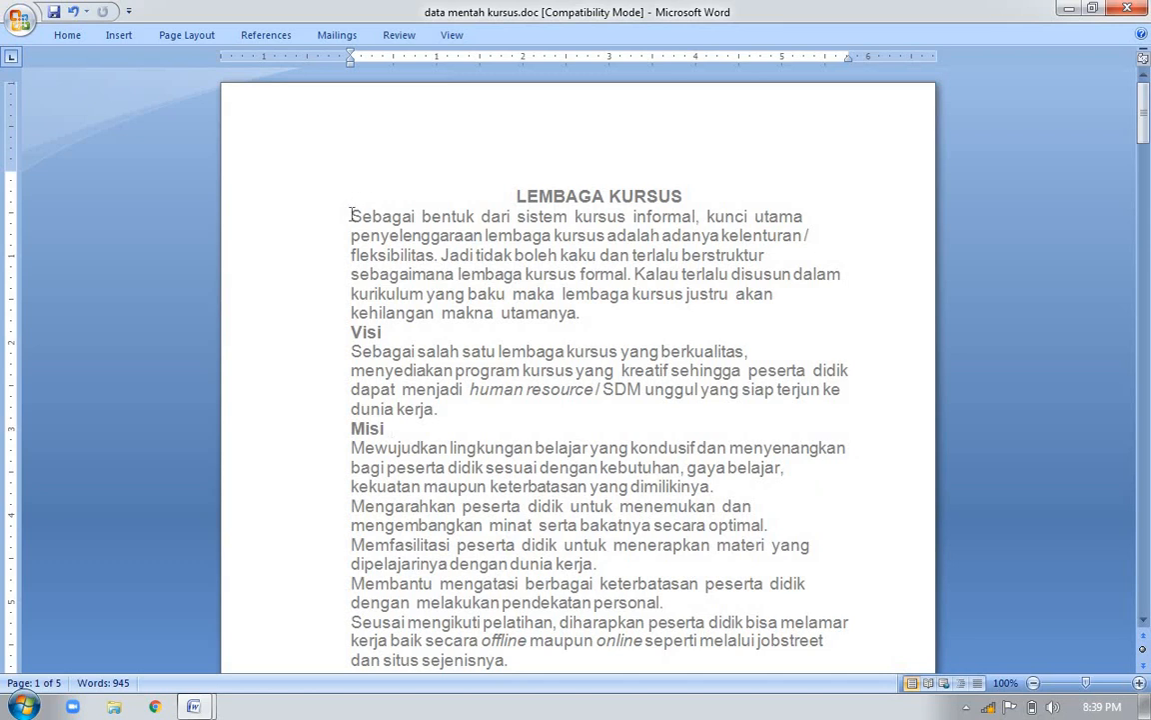
{"action": "left_click_drag", "start_coordinate": [352, 216], "coordinate": [600, 310]}
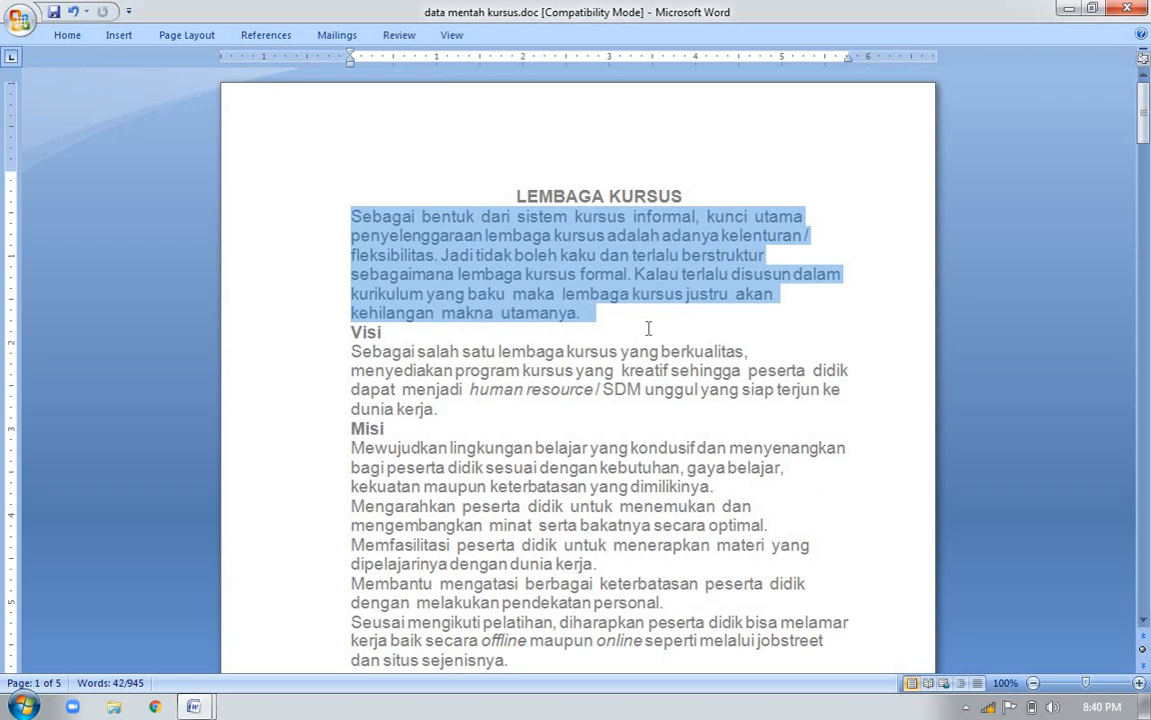
{"action": "key", "text": "ctrl+j"}
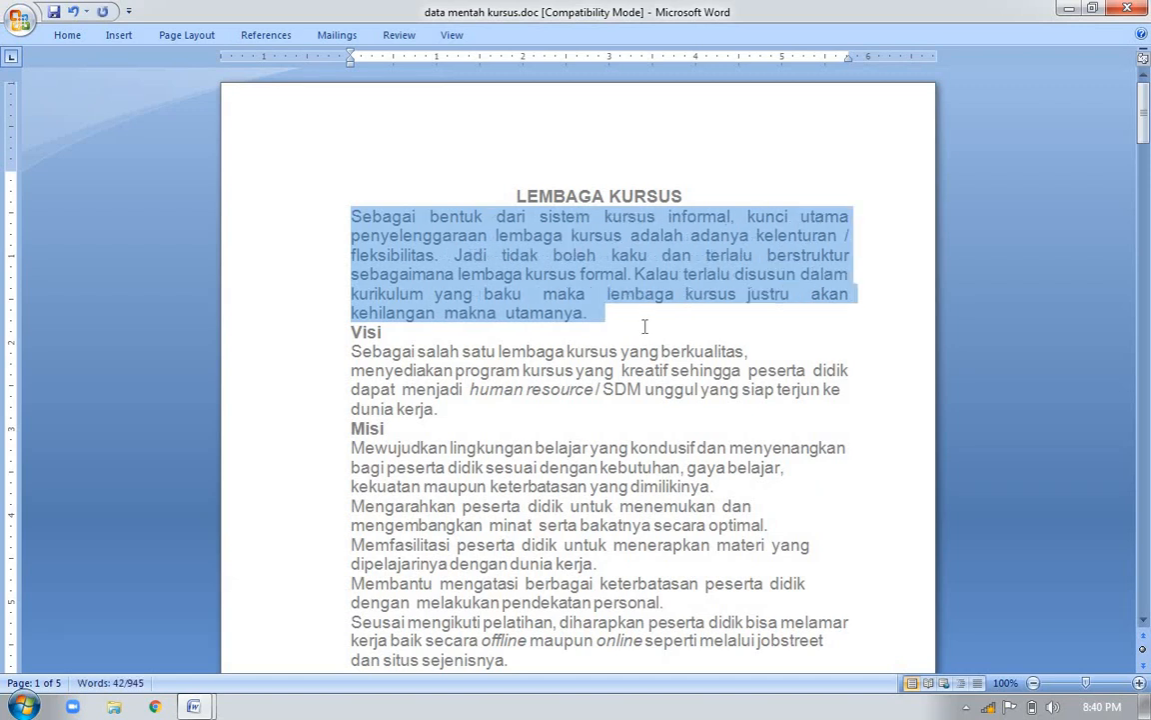
{"action": "left_click", "coordinate": [565, 300]}
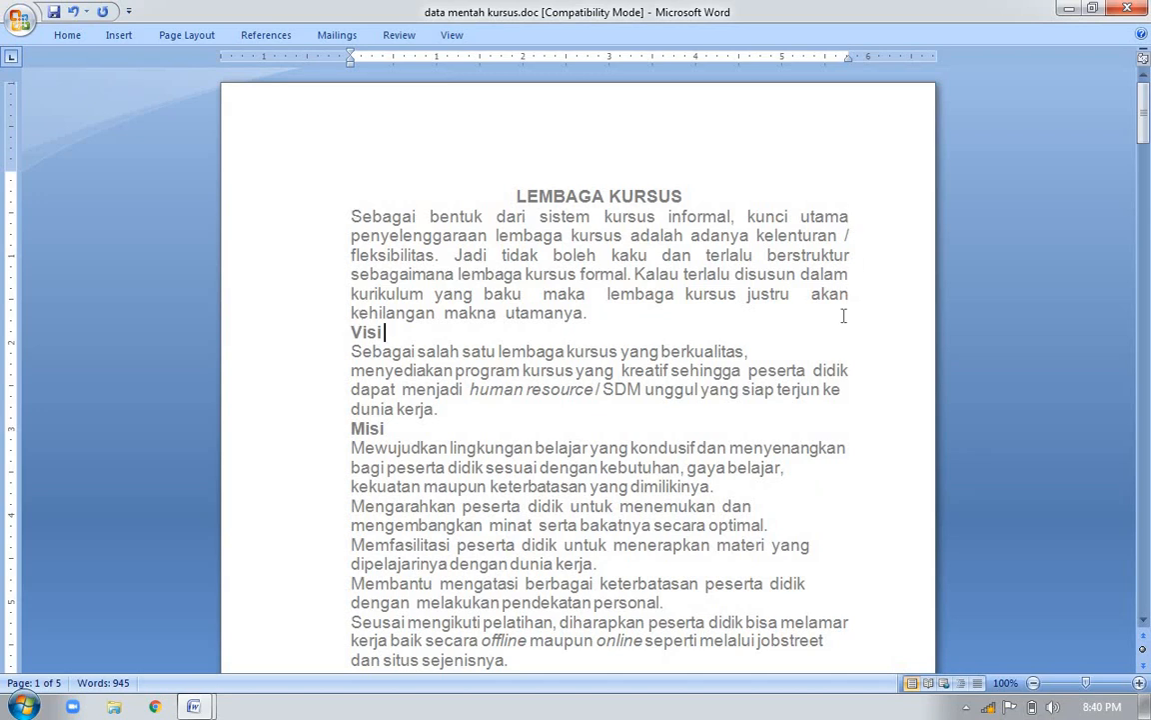
Consult the hyperlink entry in the shortcut list document and return to data mentah kursus.doc
{"action": "key", "text": "alt+Tab"}
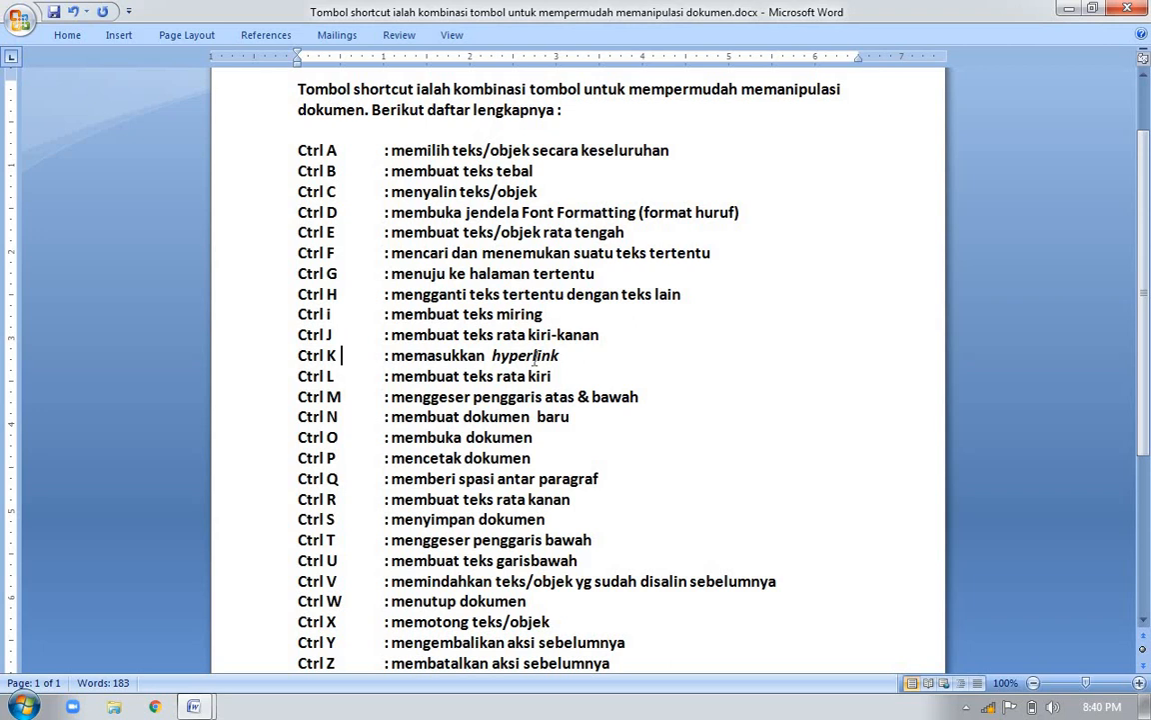
{"action": "key", "text": "Down"}
{"action": "key", "text": "alt+Tab"}
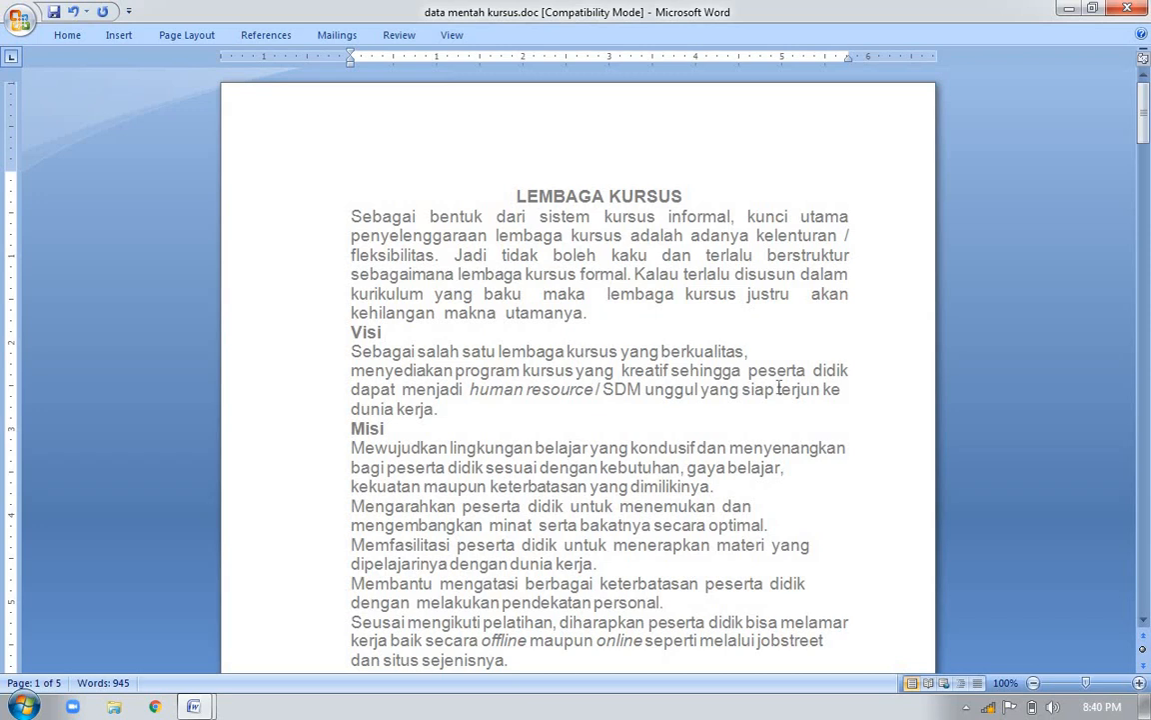
{"action": "left_click_drag", "start_coordinate": [1148, 147], "coordinate": [1148, 152]}
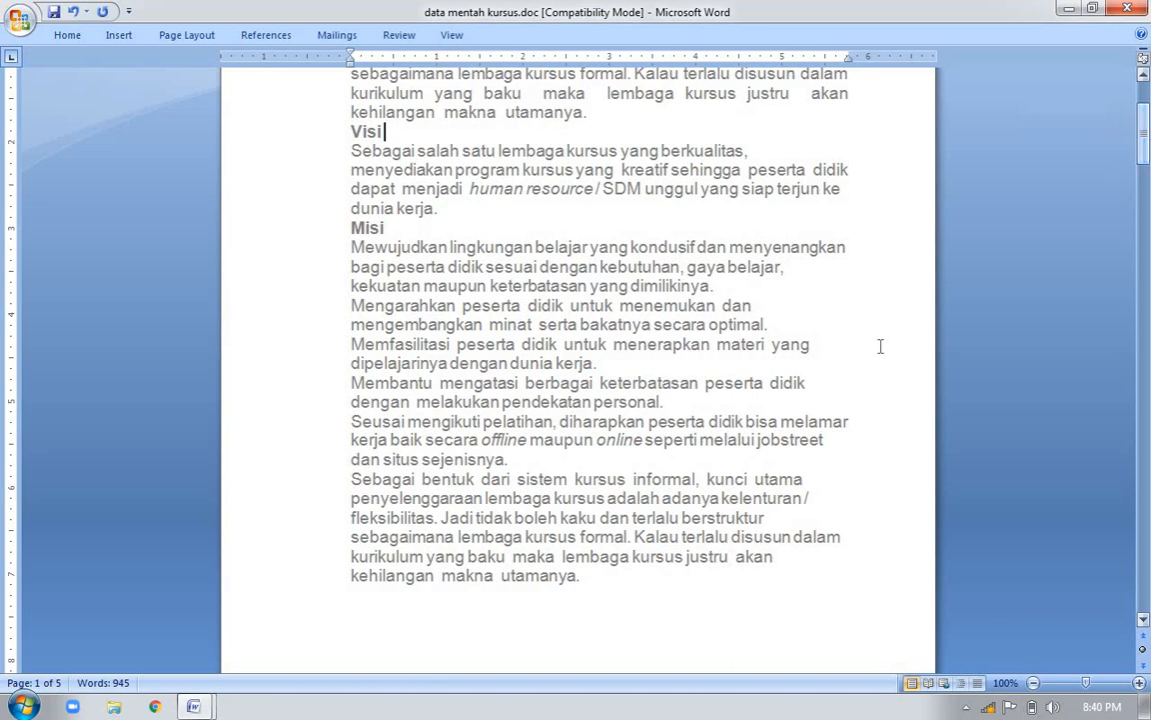
{"action": "double_click", "coordinate": [815, 440]}
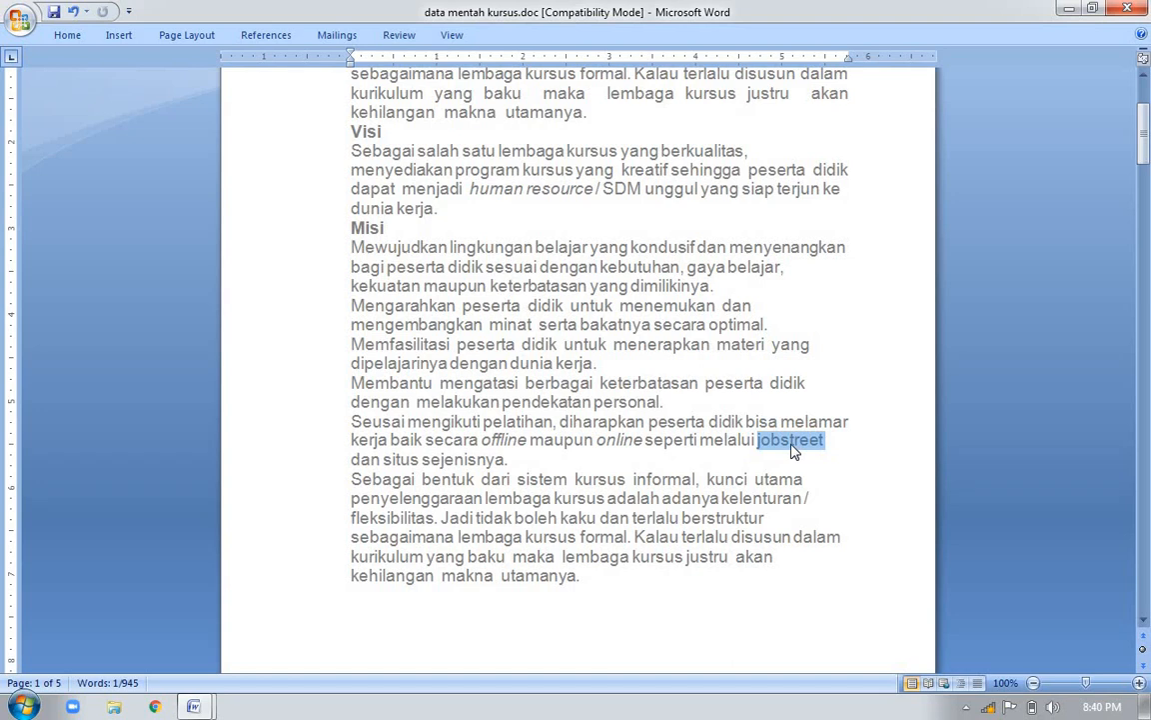
{"action": "left_click", "coordinate": [800, 443]}
{"action": "double_click", "coordinate": [799, 442]}
{"action": "key", "text": "ctrl+k"}
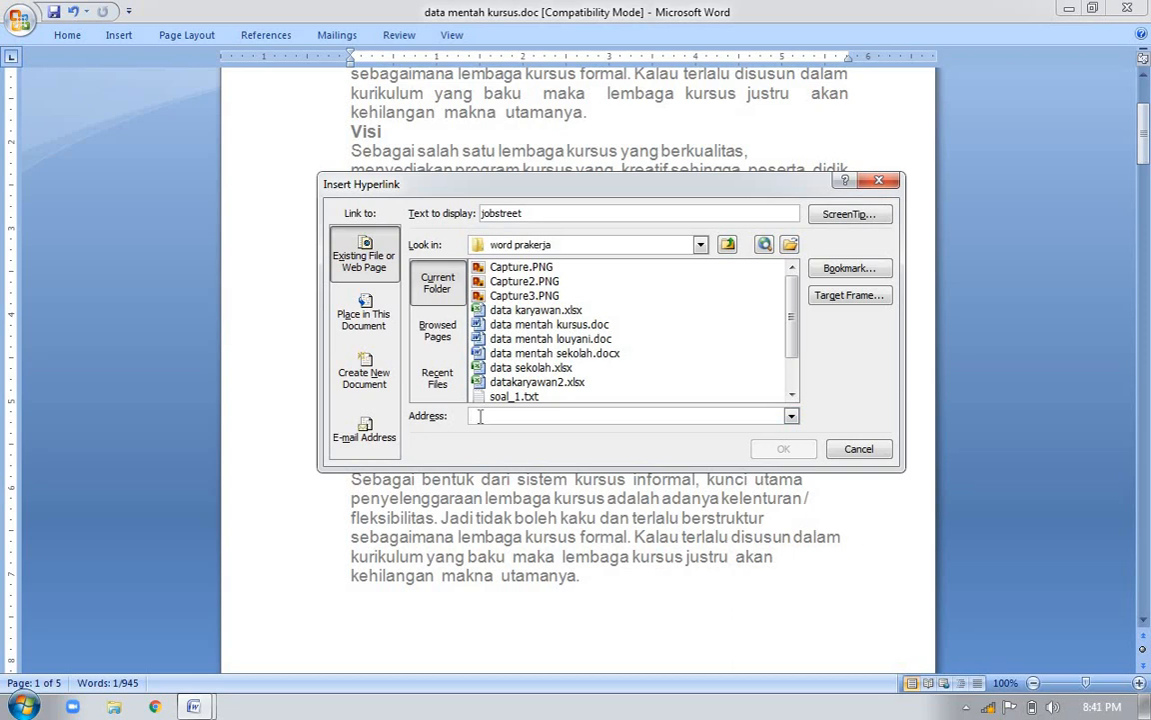
{"action": "type", "text": "ht"}
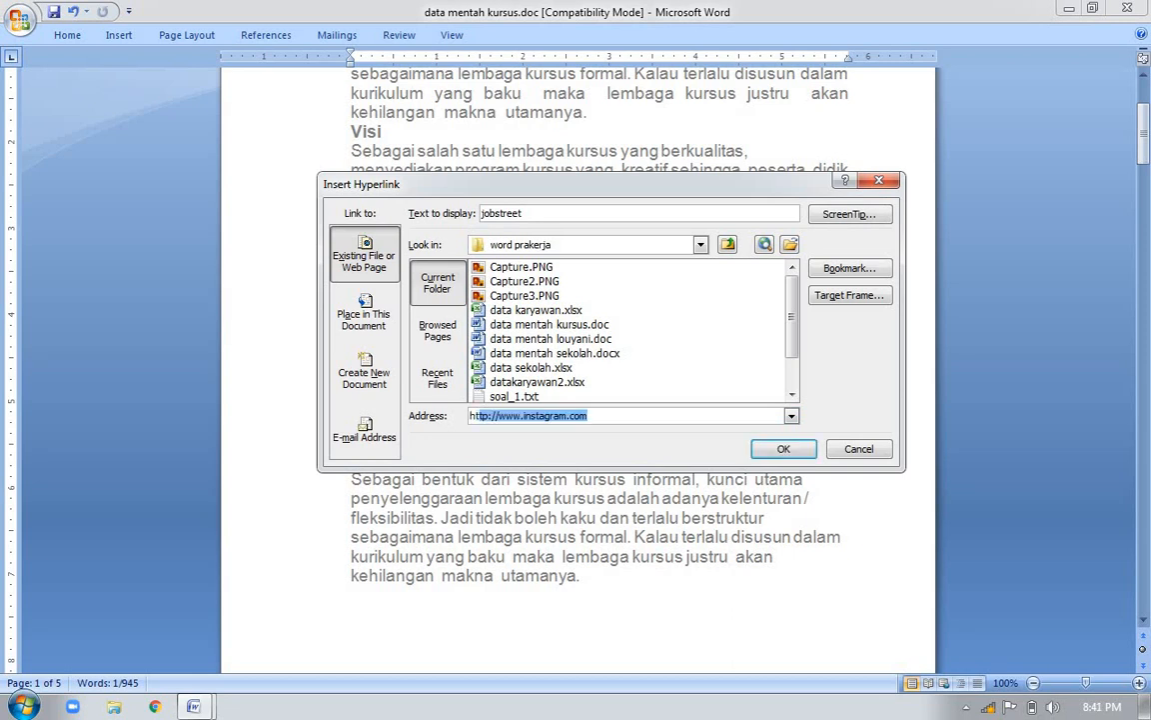
{"action": "type", "text": "tp://www.jobstr"}
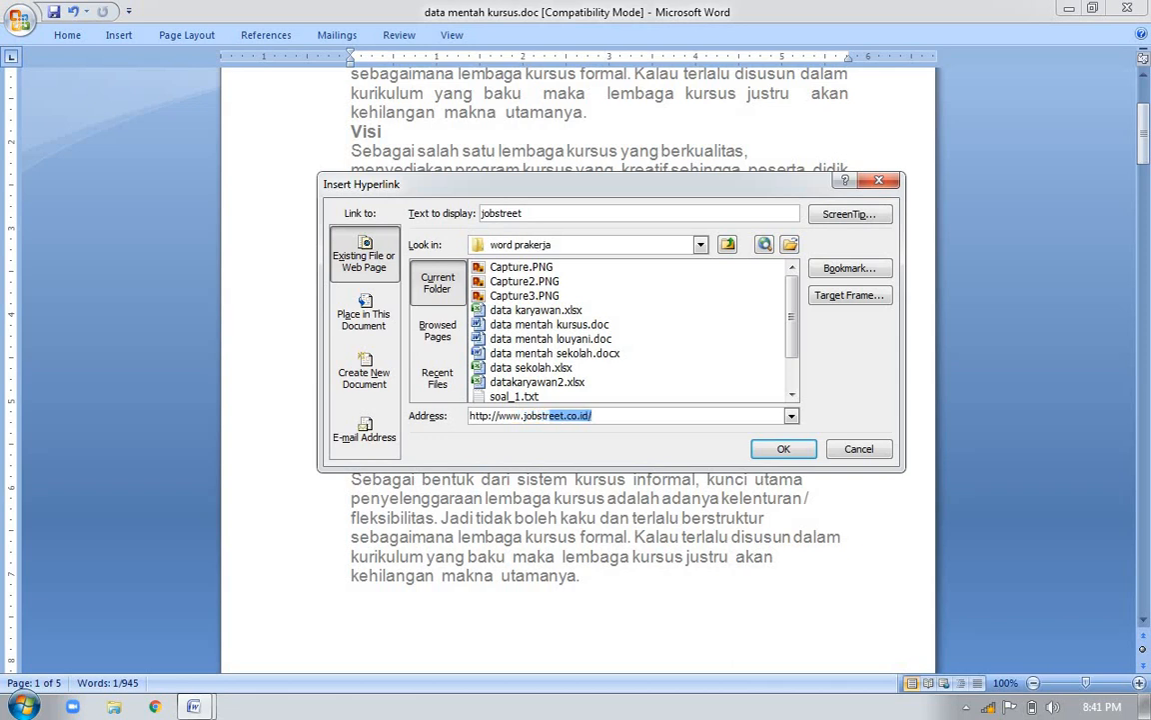
{"action": "left_click", "coordinate": [622, 416]}
{"action": "key", "text": "BackSpace"}
{"action": "left_click", "coordinate": [764, 451]}
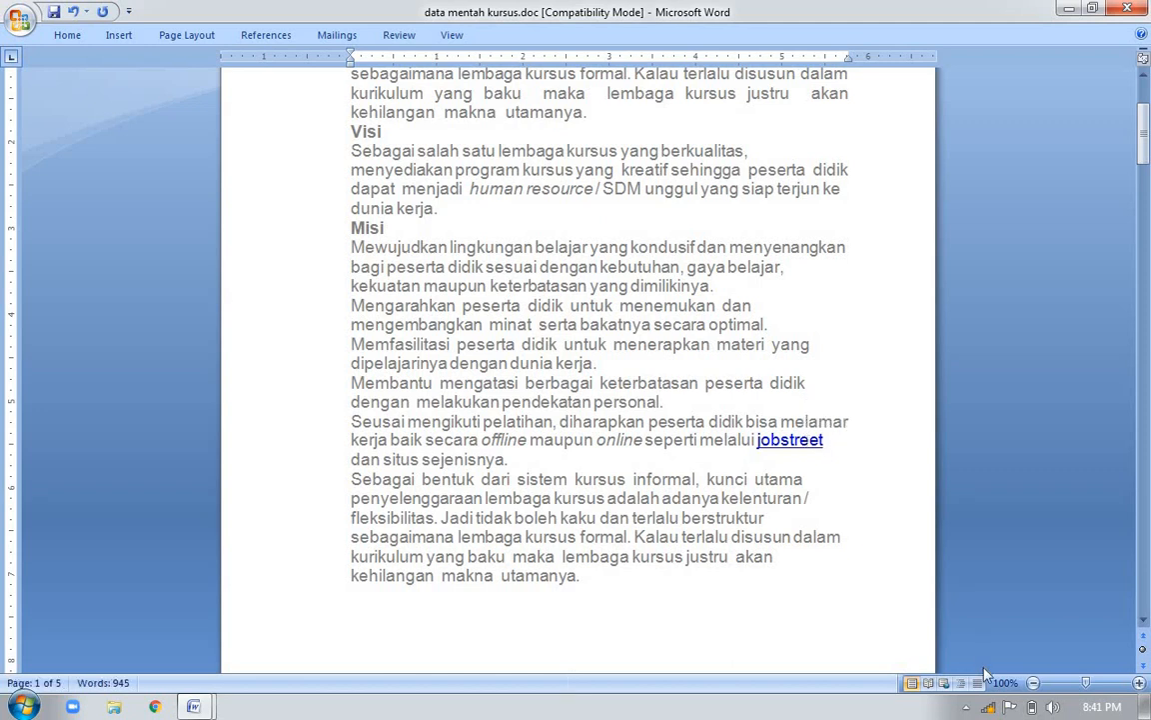
Connect the computer to the wireless network 01f
{"action": "left_click", "coordinate": [988, 707]}
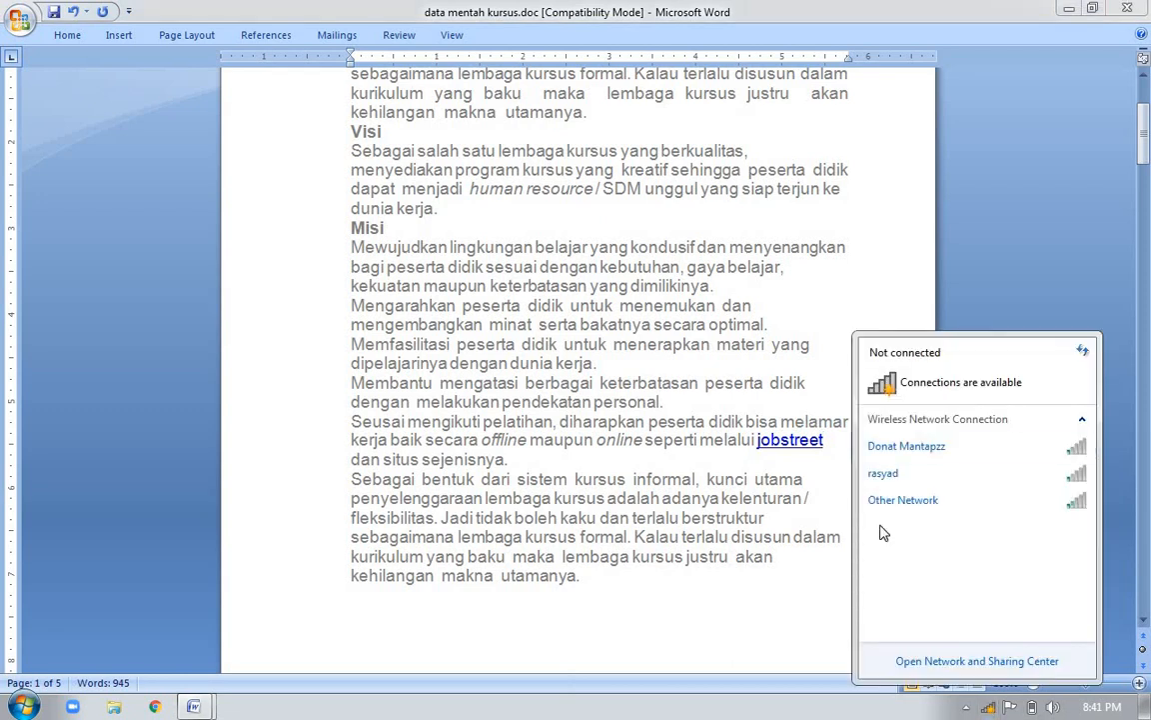
{"action": "left_click", "coordinate": [817, 467]}
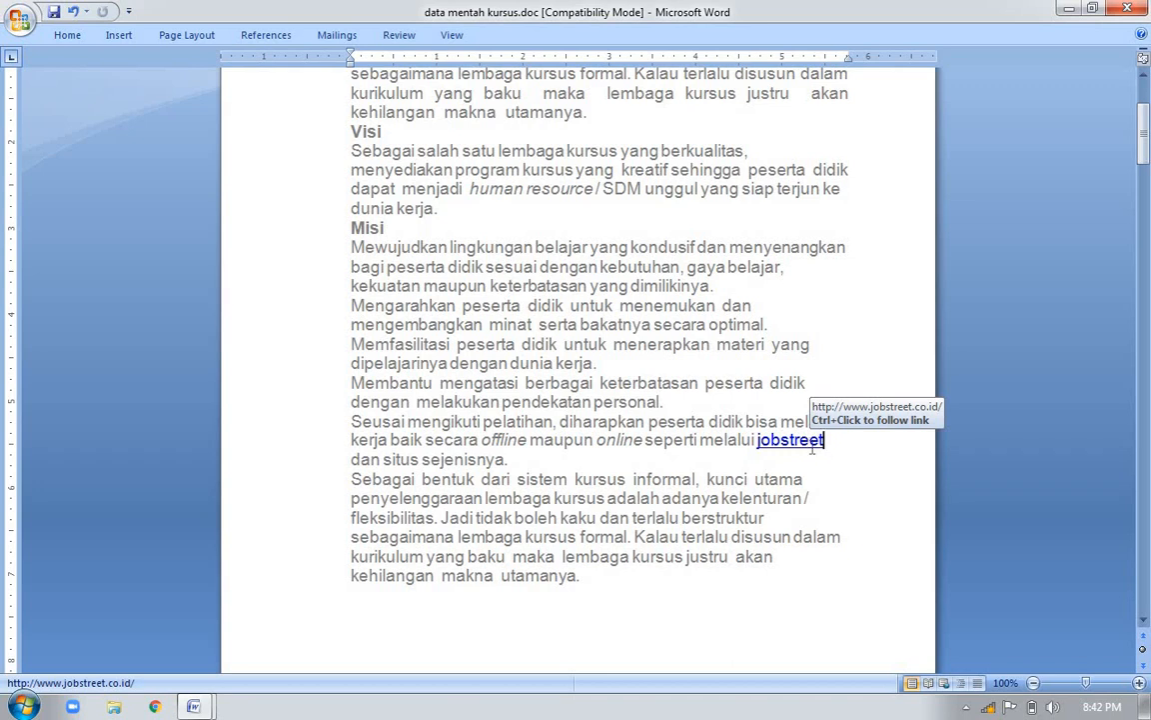
{"action": "left_click", "coordinate": [993, 706]}
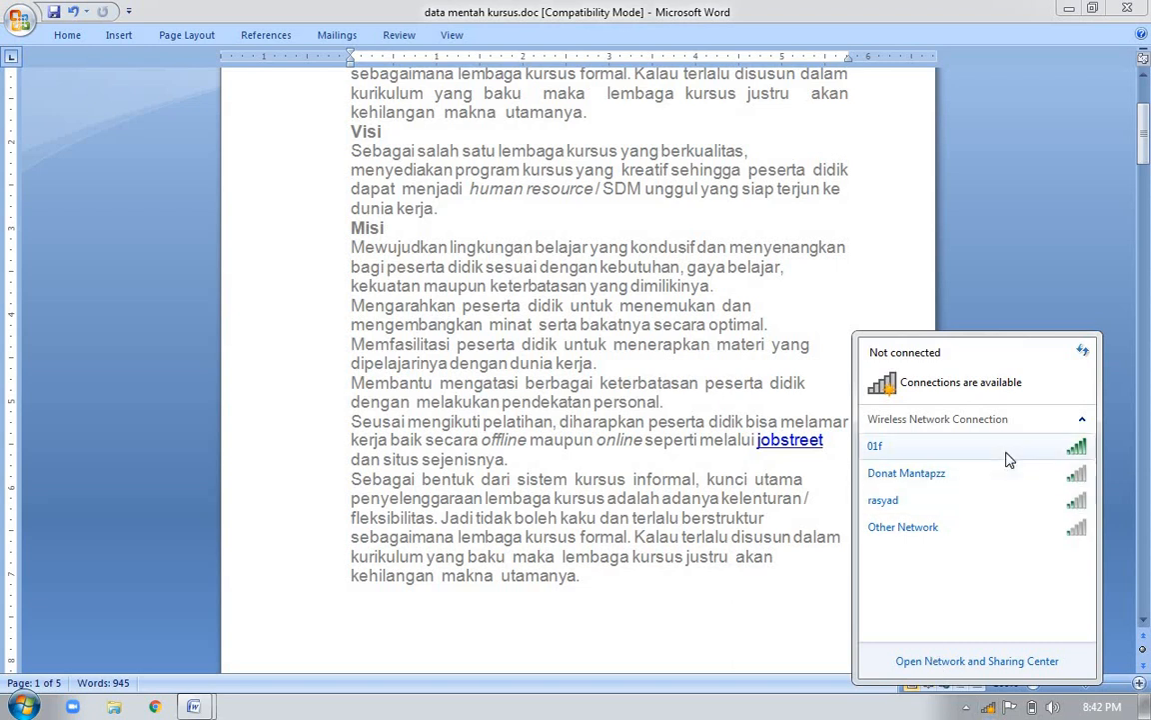
{"action": "left_click", "coordinate": [1004, 452]}
{"action": "left_click", "coordinate": [1051, 475]}
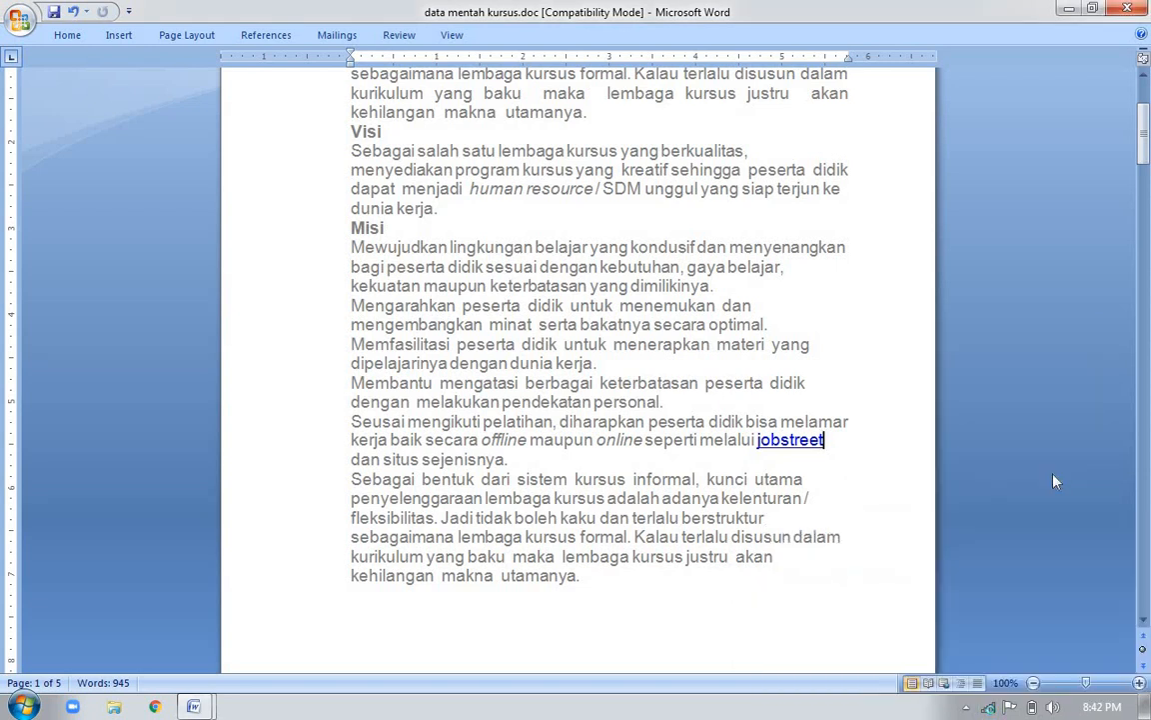
Follow the jobstreet hyperlink, view the website in the maximized browser window, and close the browser
{"action": "left_click", "coordinate": [789, 443], "text": "ctrl"}
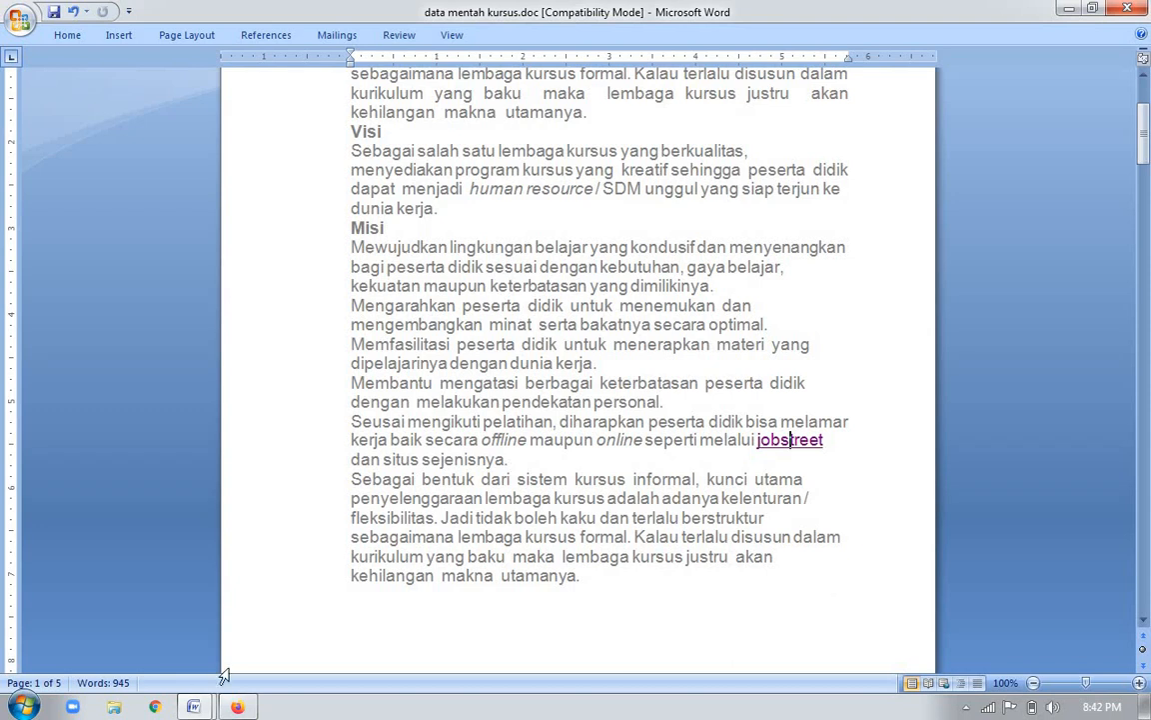
{"action": "left_click", "coordinate": [240, 709]}
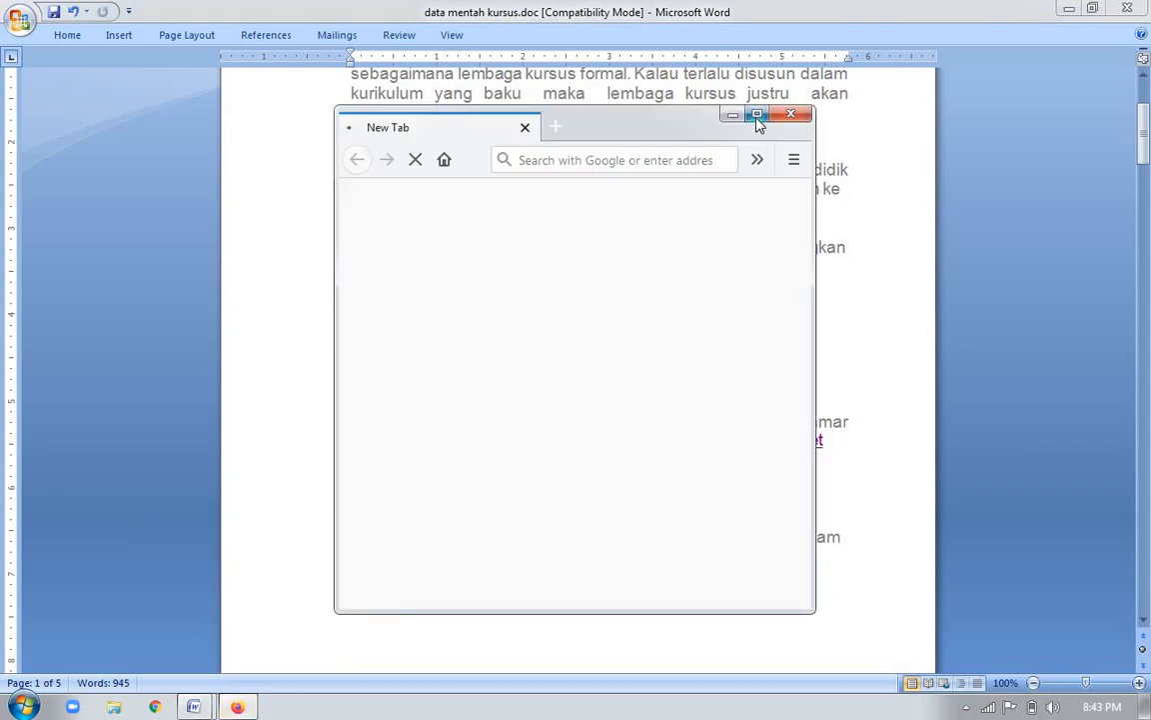
{"action": "left_click", "coordinate": [758, 116]}
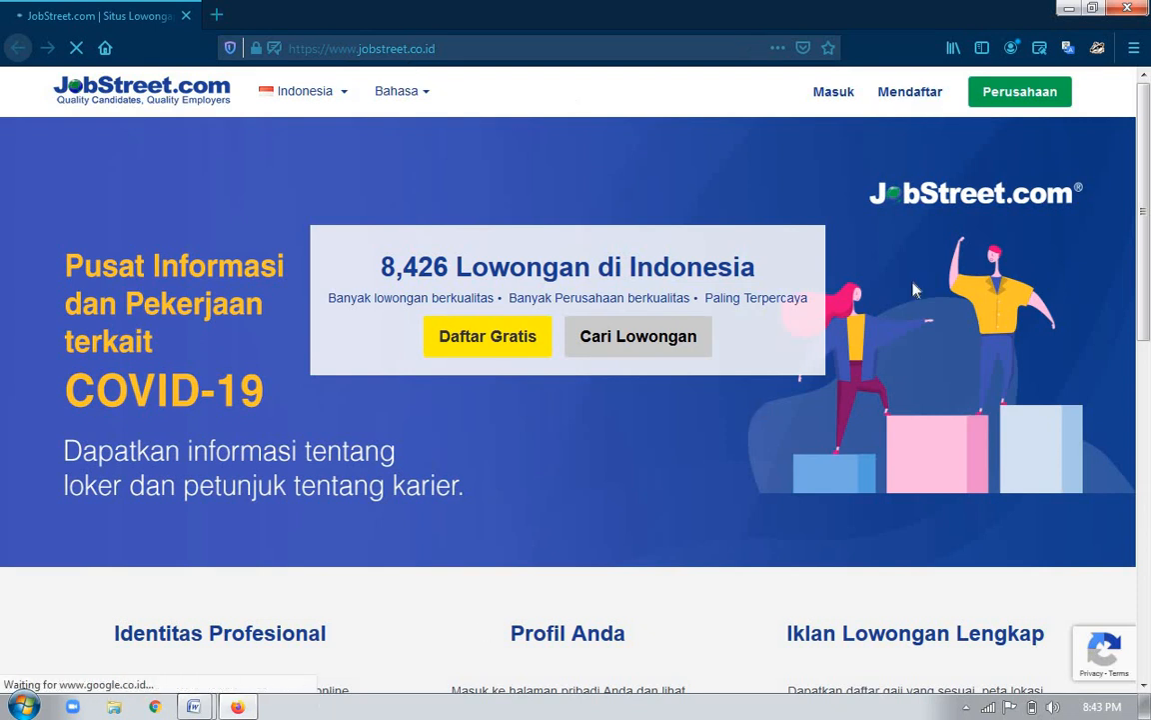
{"action": "left_click", "coordinate": [1142, 10]}
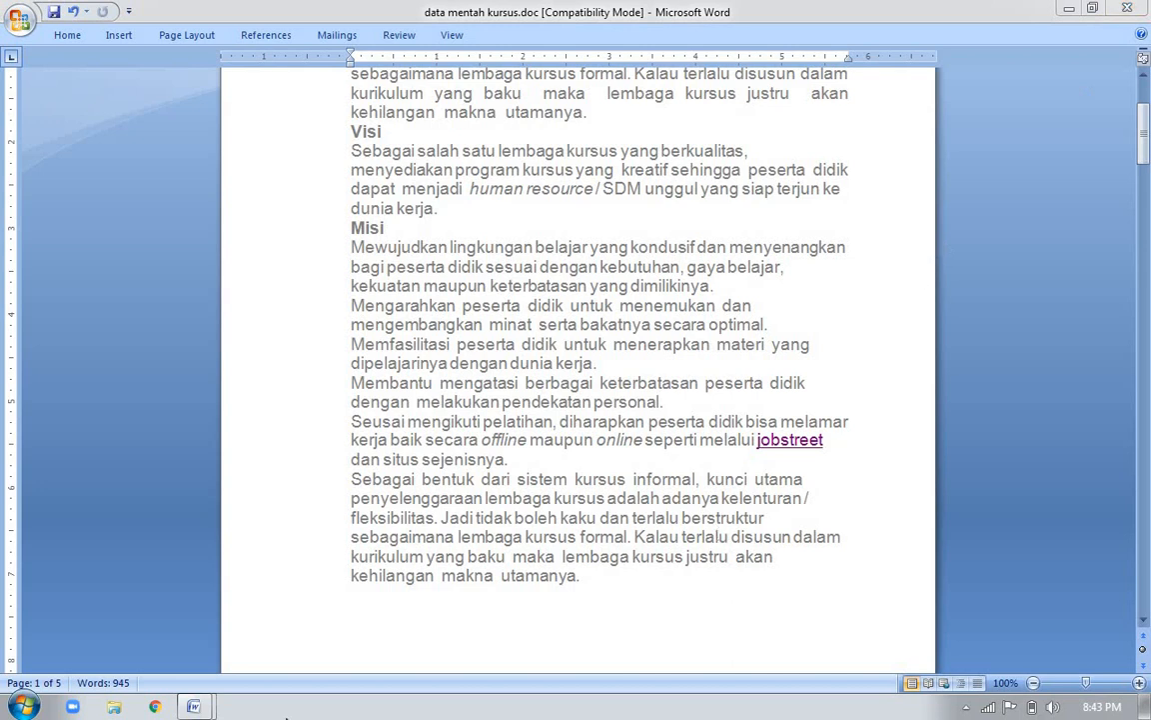
Consult the left-aligned text entry in the shortcut list document, and left-align the first paragraph below the LEMBAGA KURSUS title in data mentah kursus.doc
{"action": "left_click", "coordinate": [153, 657]}
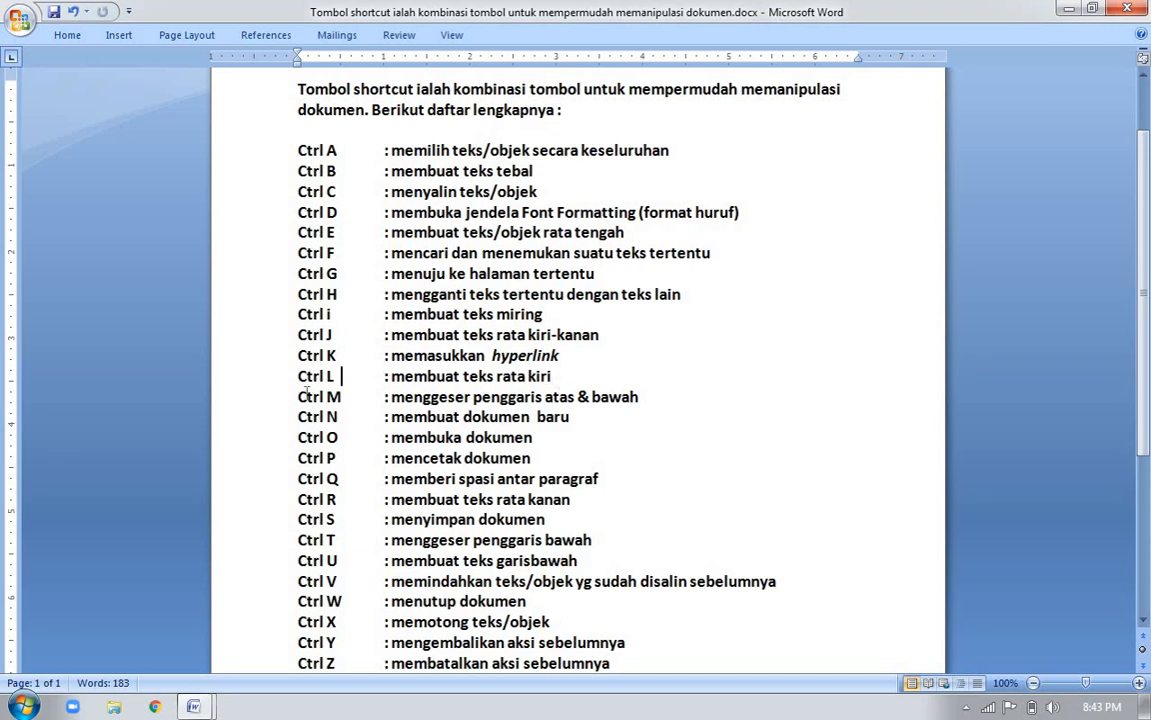
{"action": "left_click", "coordinate": [340, 376]}
{"action": "key", "text": "alt+Tab"}
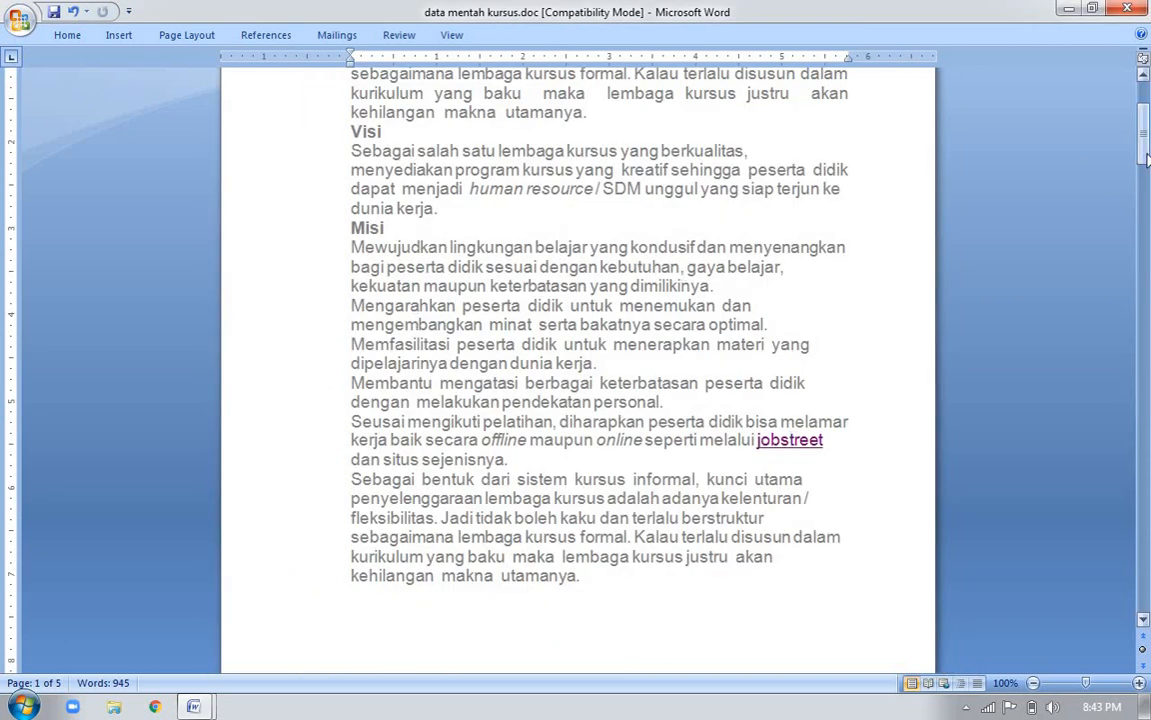
{"action": "scroll", "coordinate": [1032, 142], "scroll_direction": "up", "scroll_amount": 3}
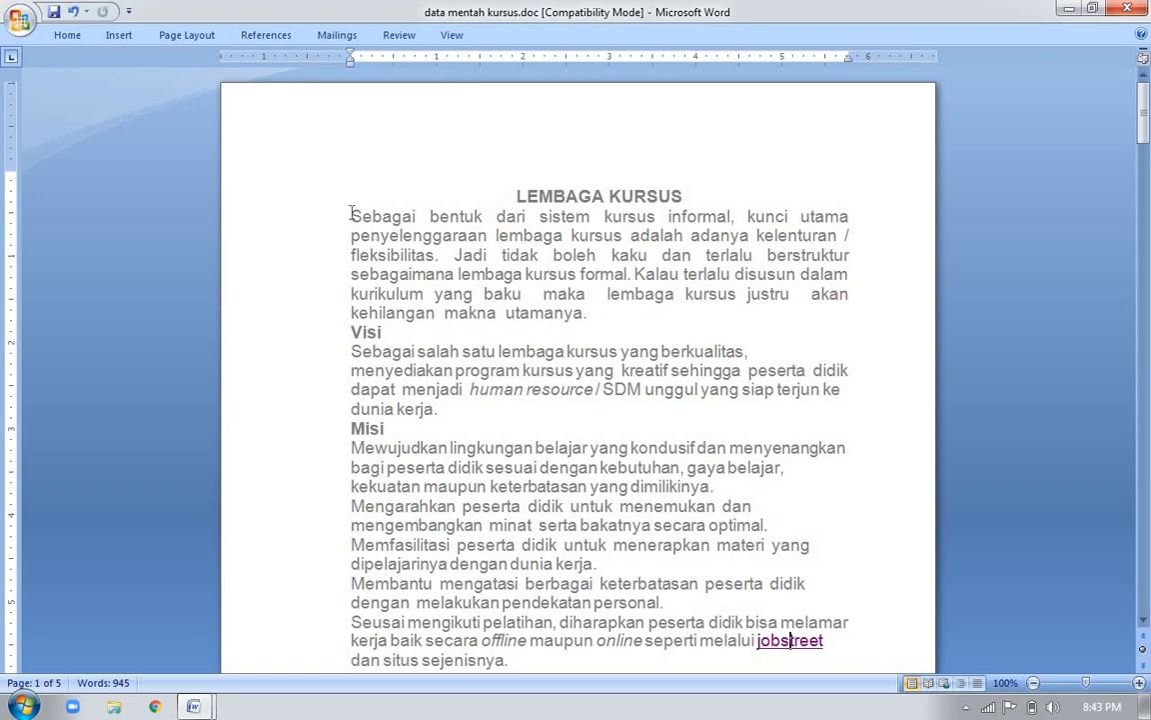
{"action": "left_click_drag", "start_coordinate": [350, 216], "coordinate": [594, 310]}
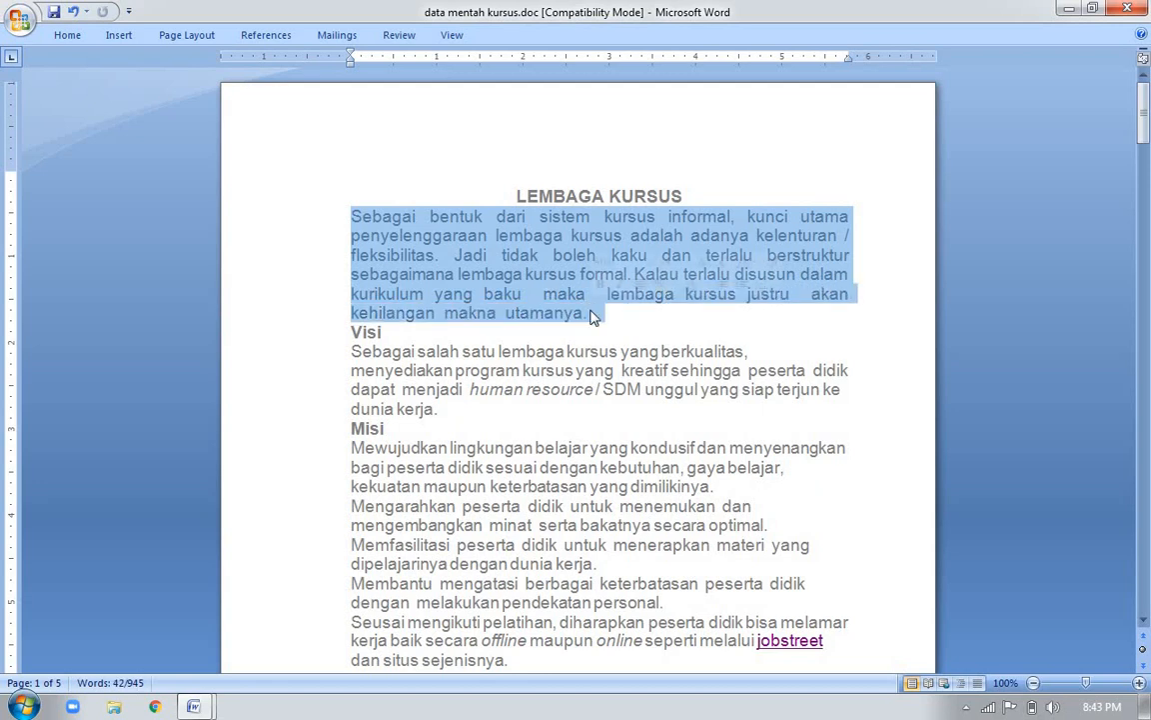
{"action": "key", "text": "ctrl+l"}
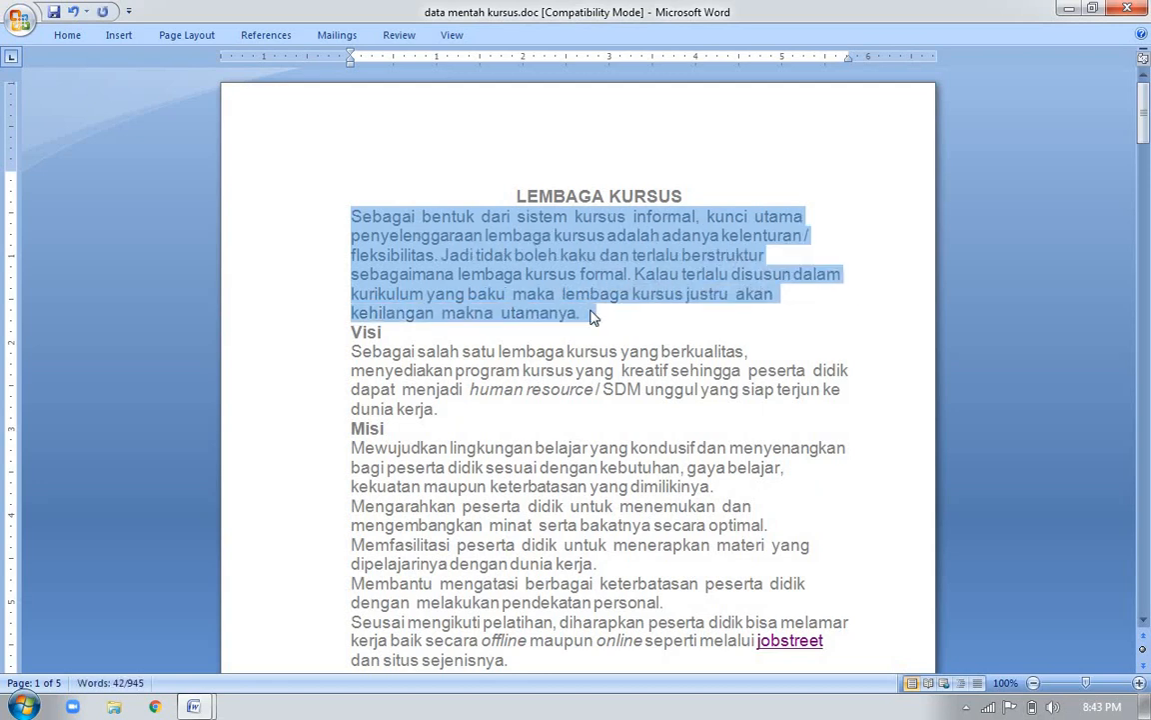
{"action": "left_click", "coordinate": [592, 316]}
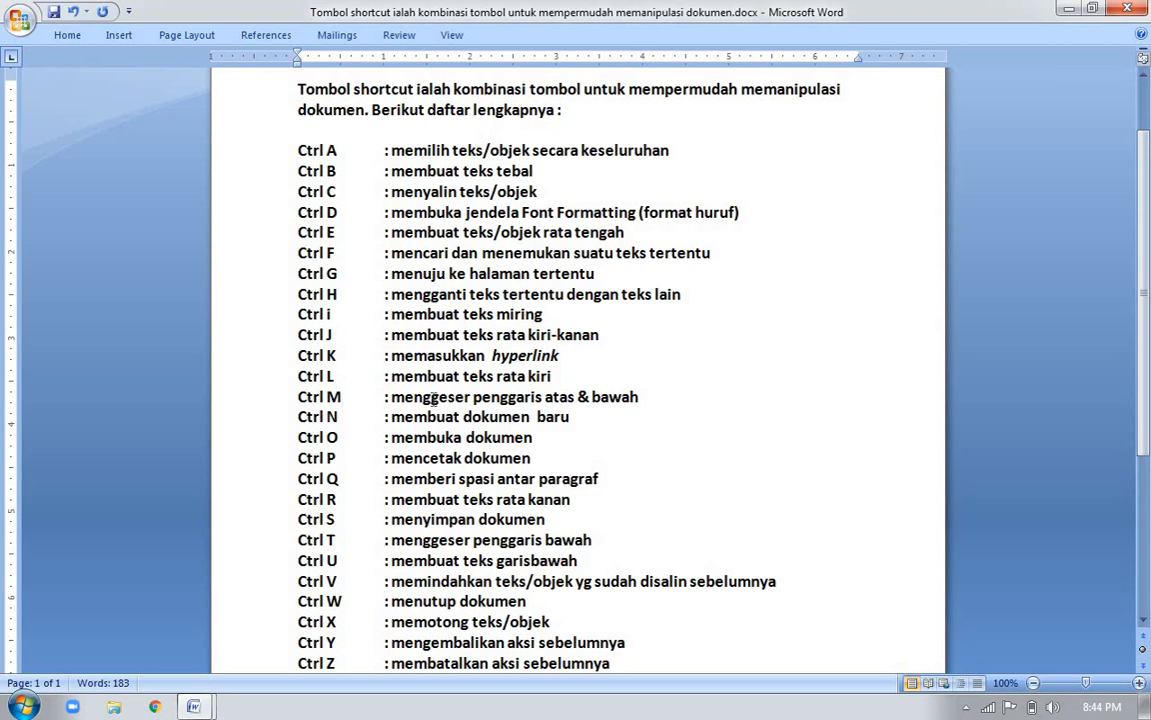
Increase the left indent of the paragraph below Visi in data mentah kursus.doc several times, and mark the new document entry in the shortcut list document
{"action": "key", "text": "alt+Tab"}
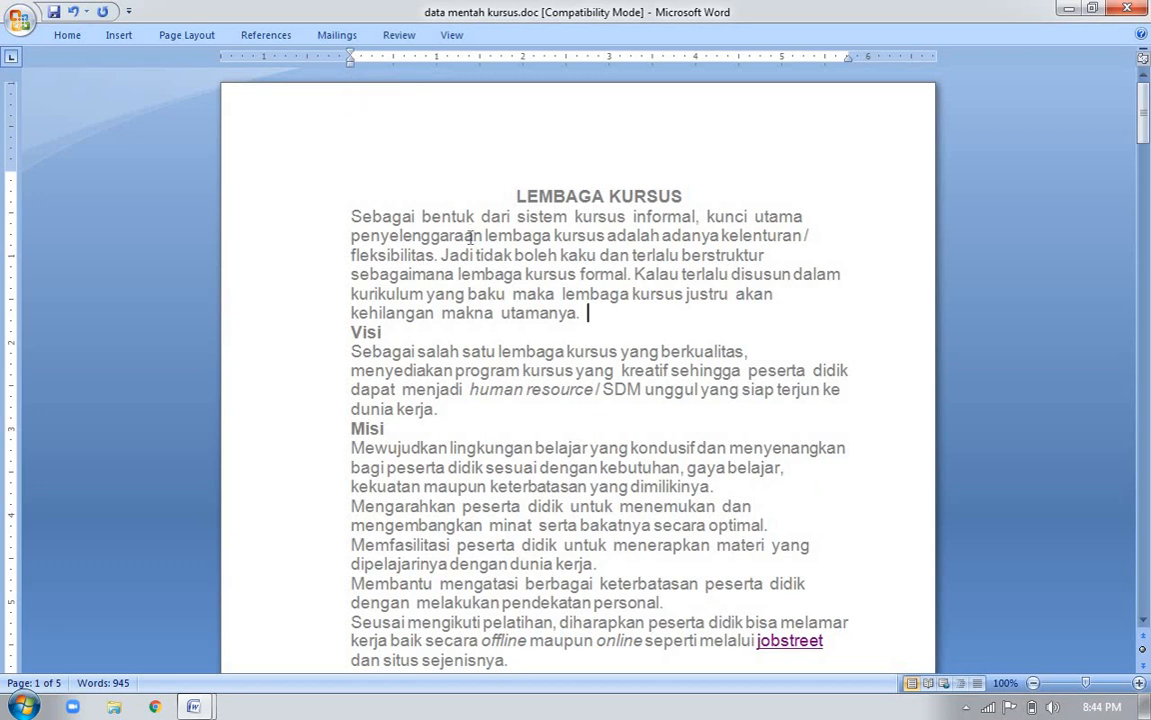
{"action": "left_click", "coordinate": [475, 405]}
{"action": "key", "text": "ctrl+m"}
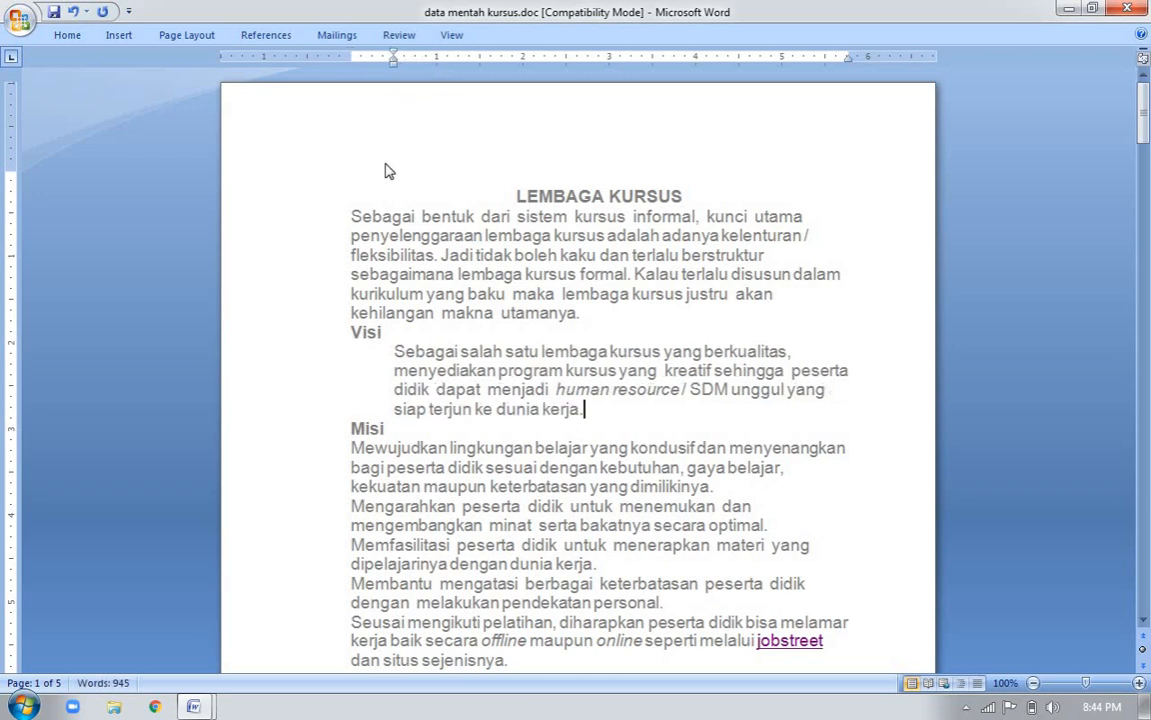
{"action": "key", "text": "ctrl+m"}
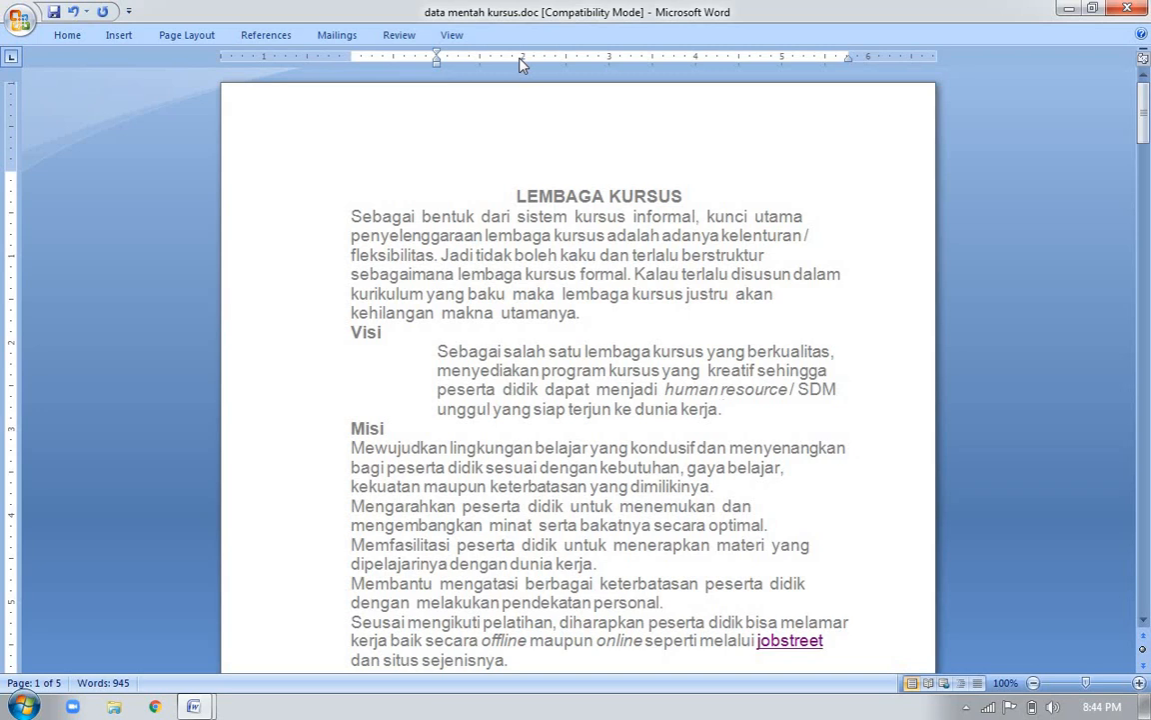
{"action": "key", "text": "ctrl+m"}
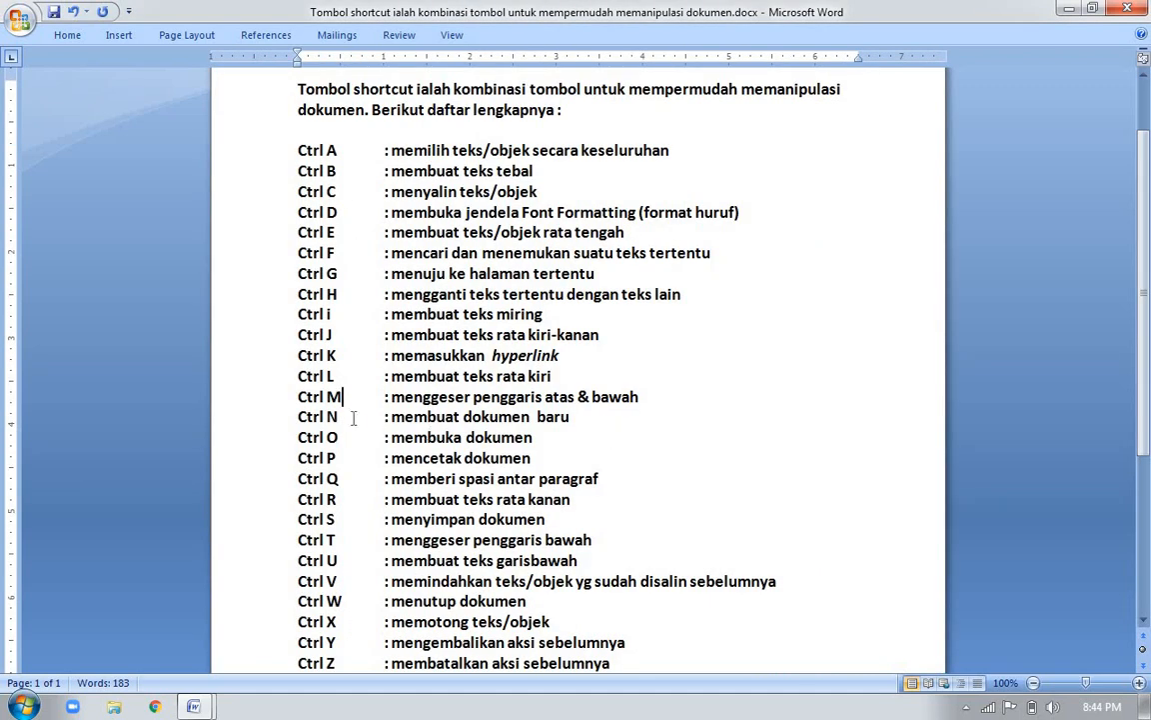
{"action": "left_click", "coordinate": [352, 418]}
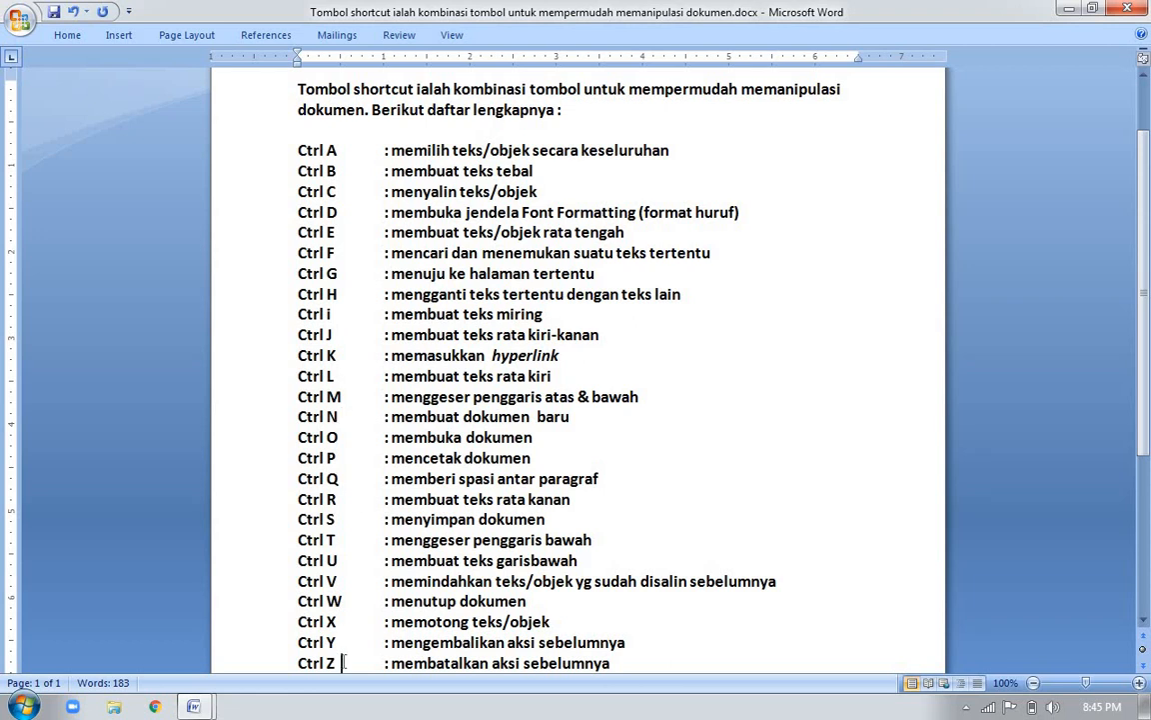